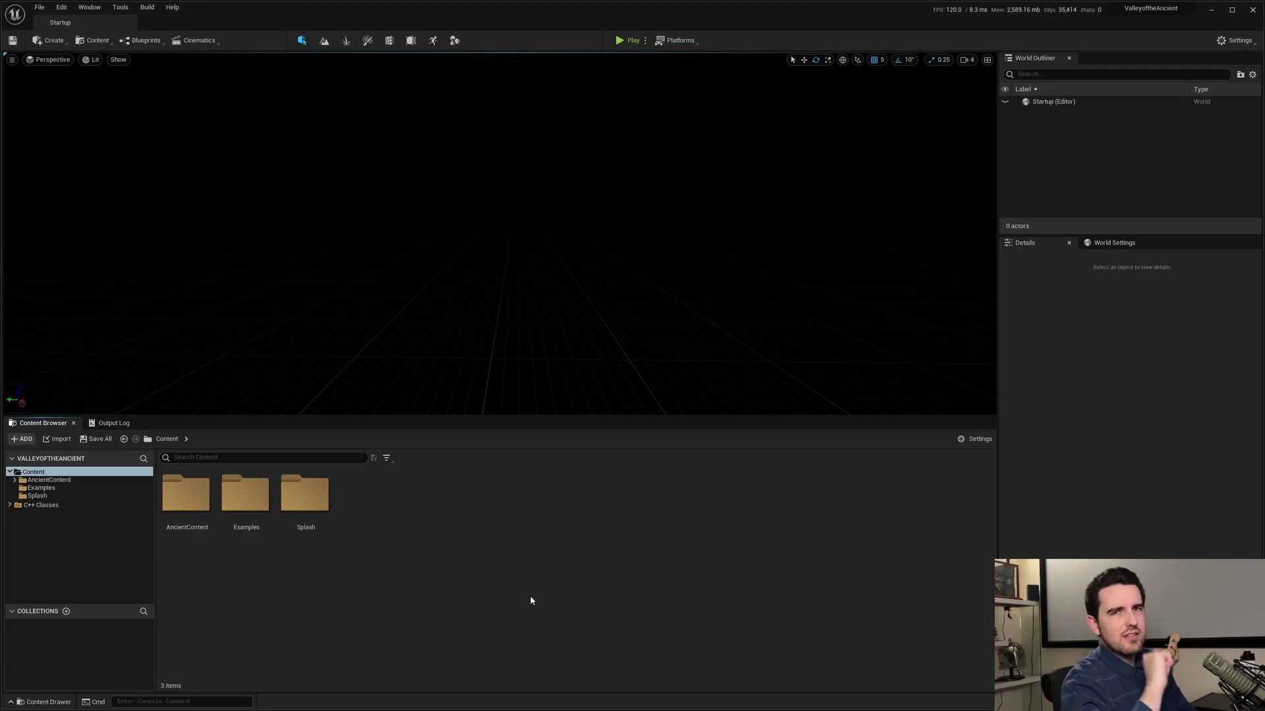
- Put the cursor in the Content Browser's Search Content box
left_click(203, 457)
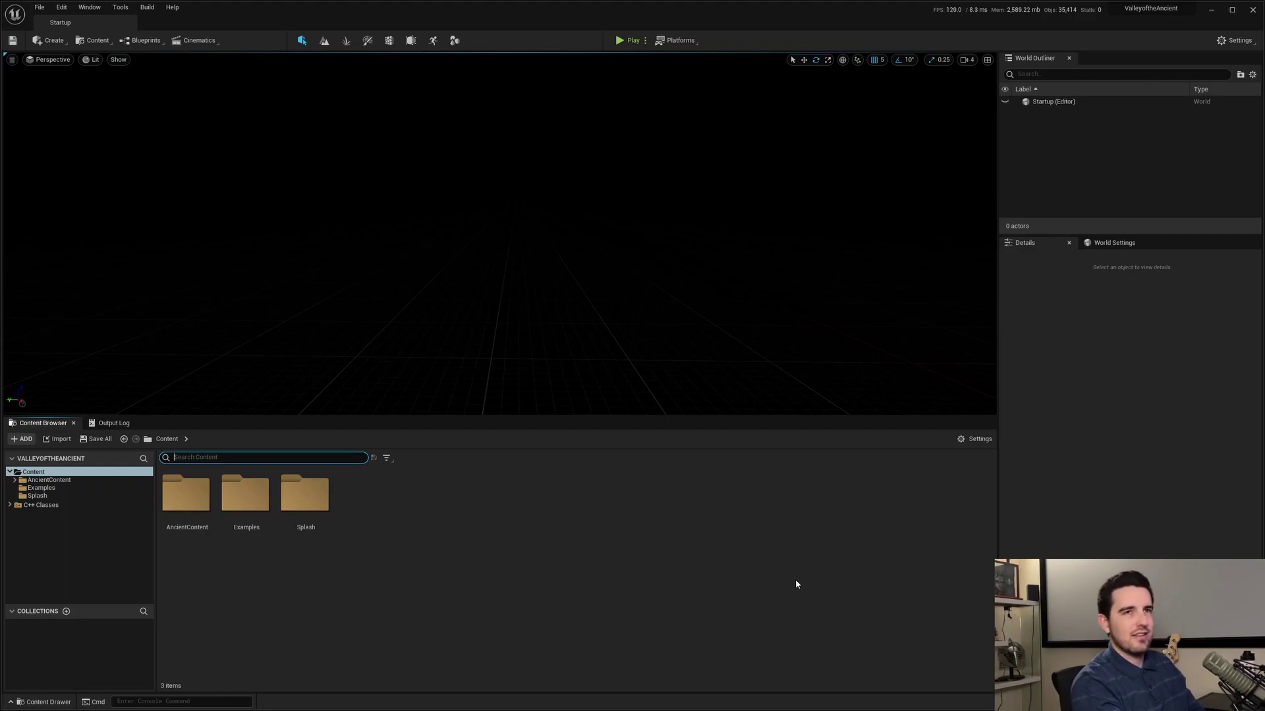
- Search echo, try +echo, then -echo to exclude Echo, leaving 2,600 assets
type("echo")
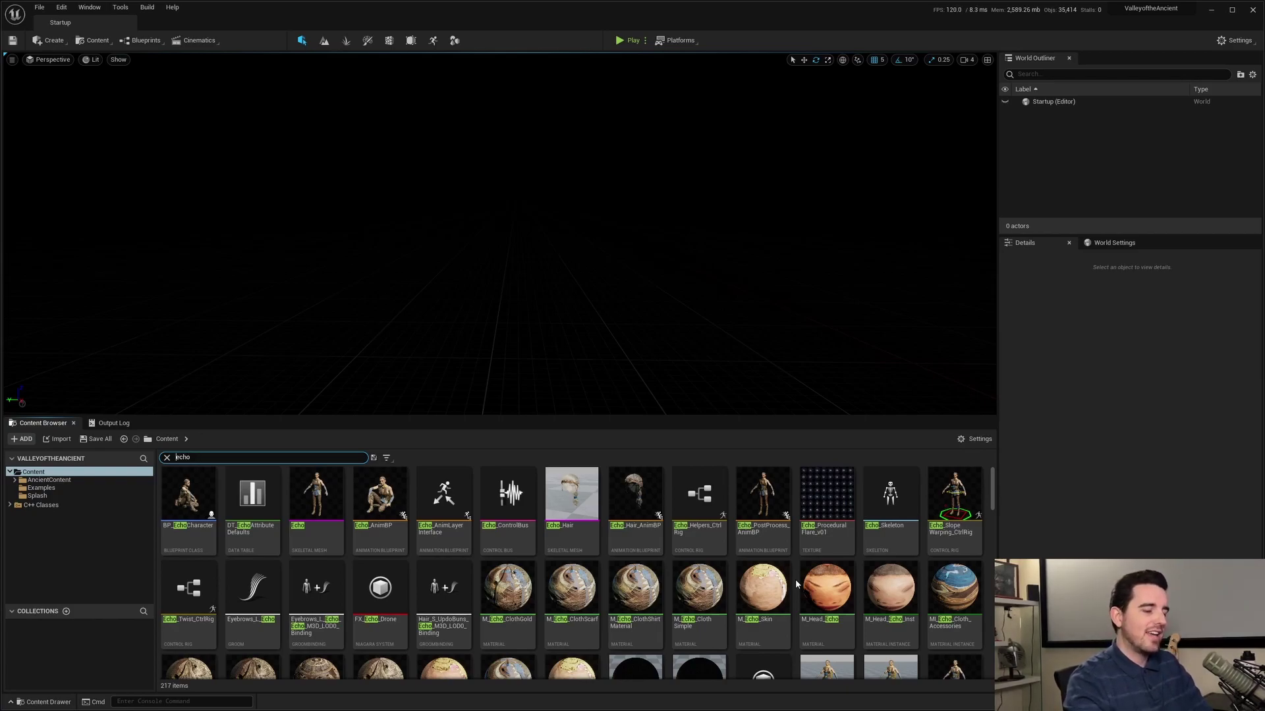
type("+")
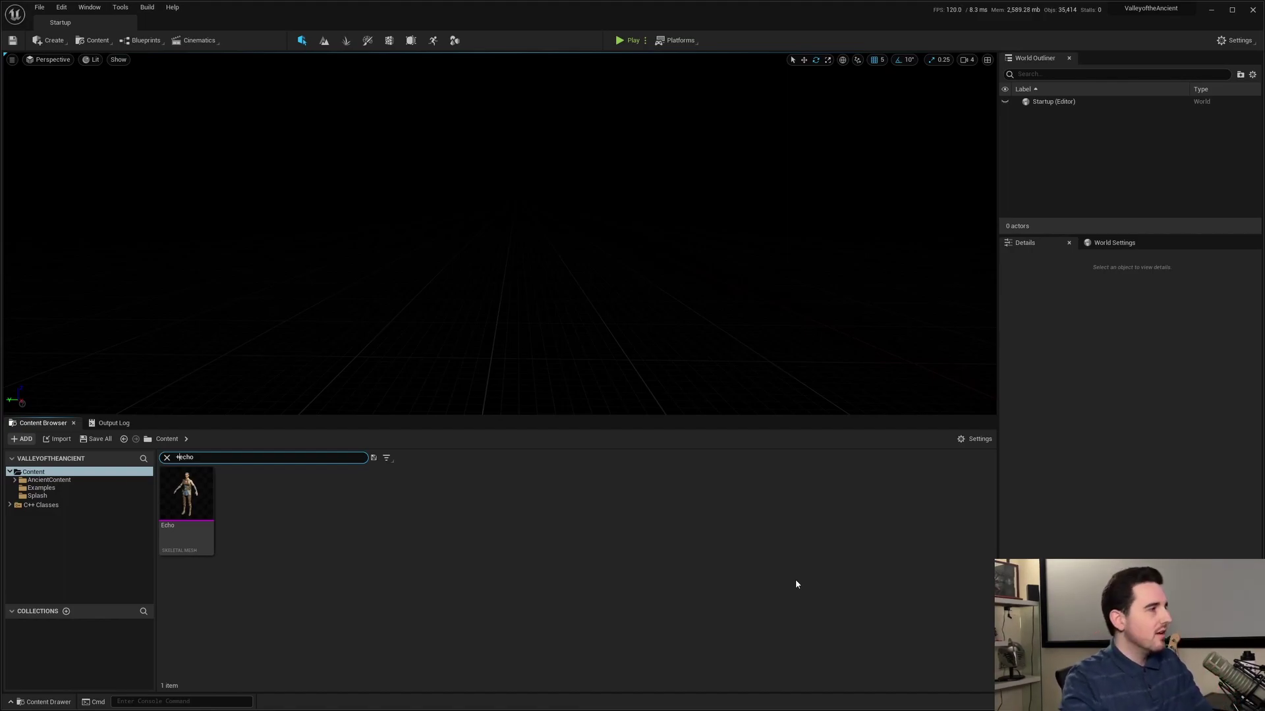
type("-")
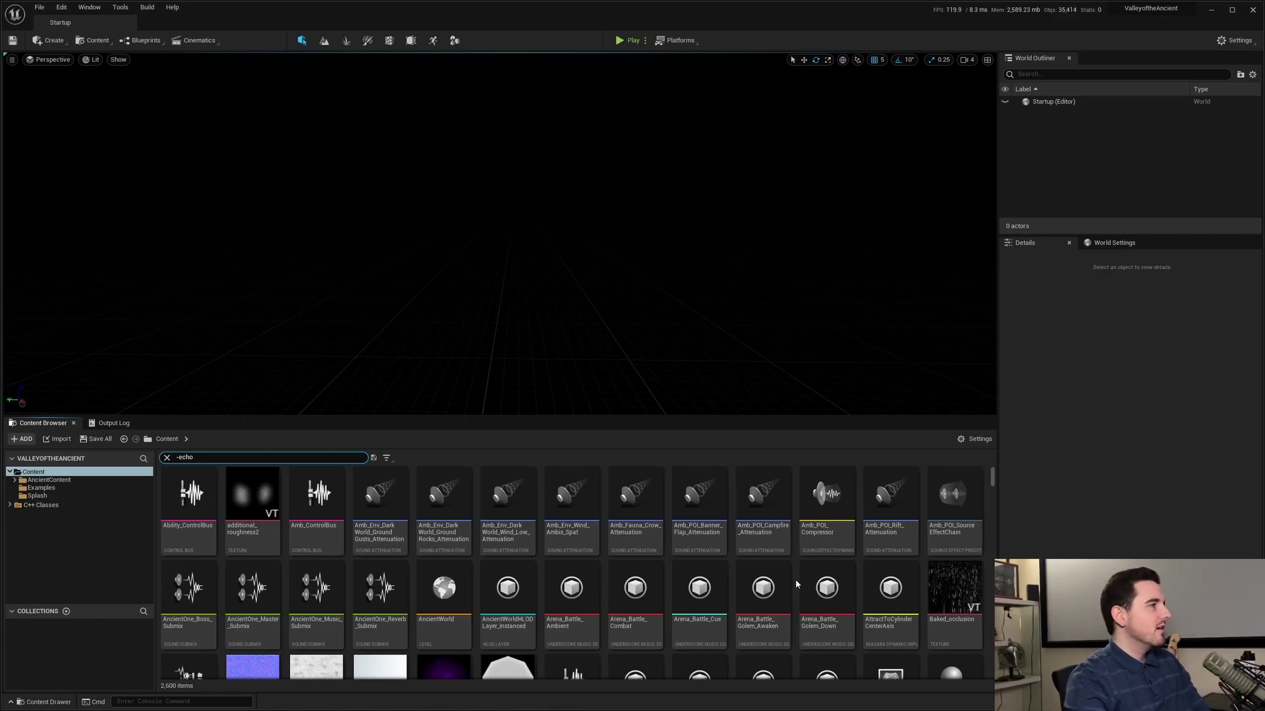
- Change the search from '-echo' to 'echo skeletalmesh' so only Echo and Echo_Hair remain
key("BackSpace")
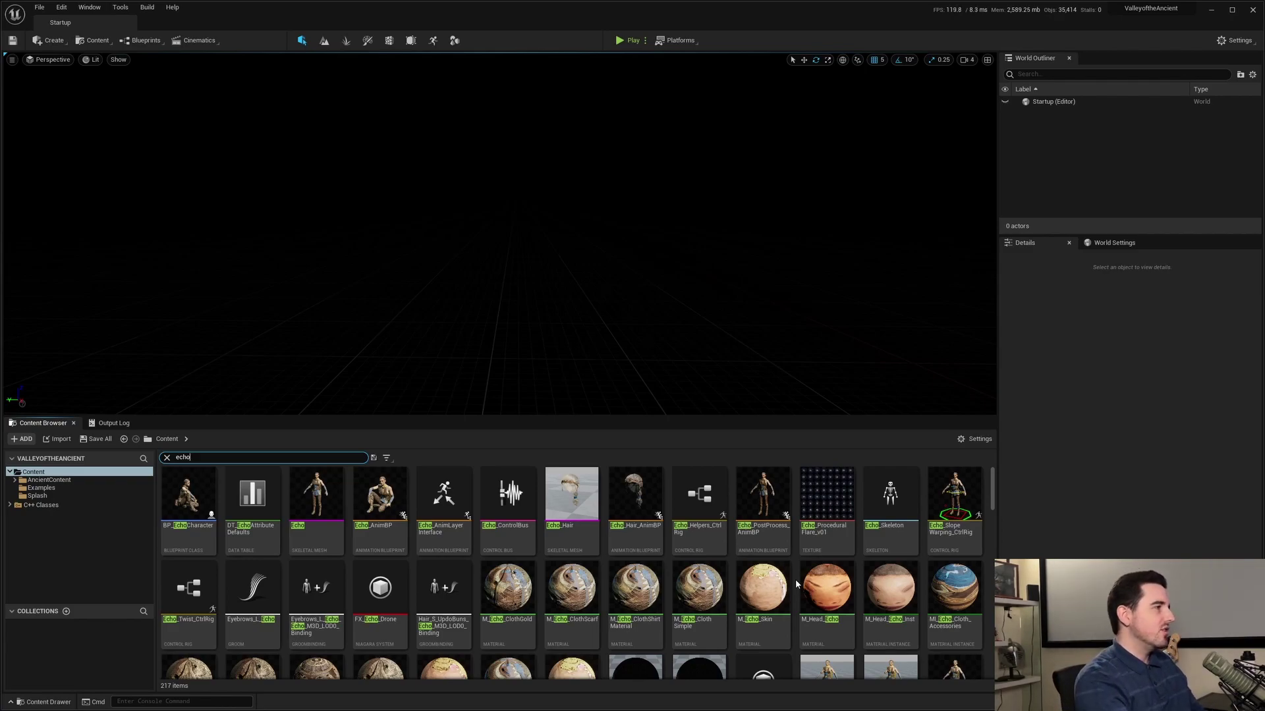
type("skele")
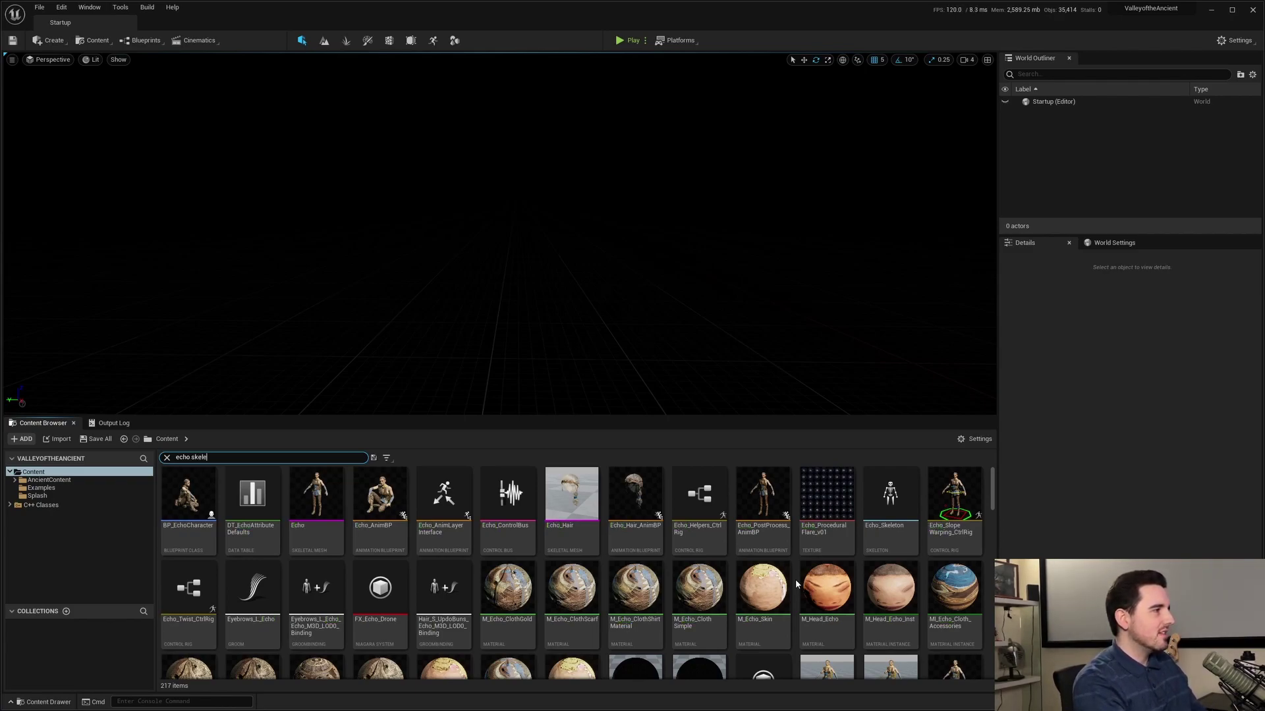
type("talmesh")
key("Return")
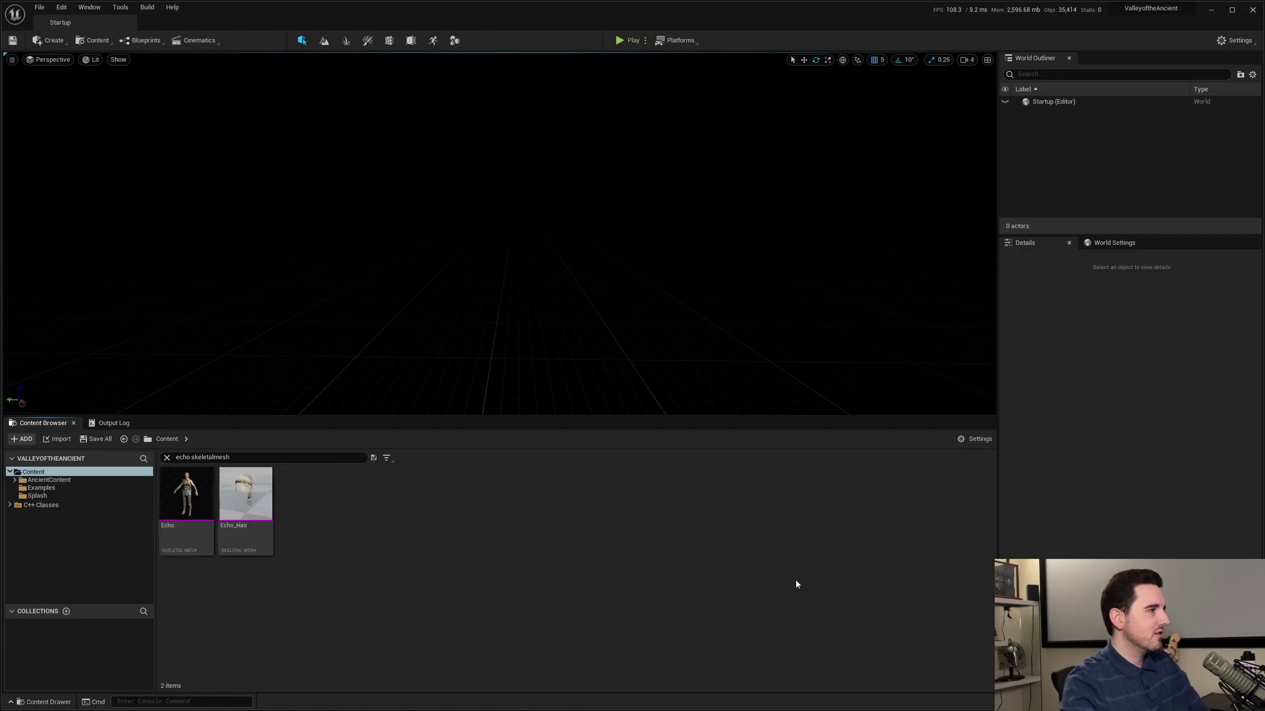
left_click(185, 512)
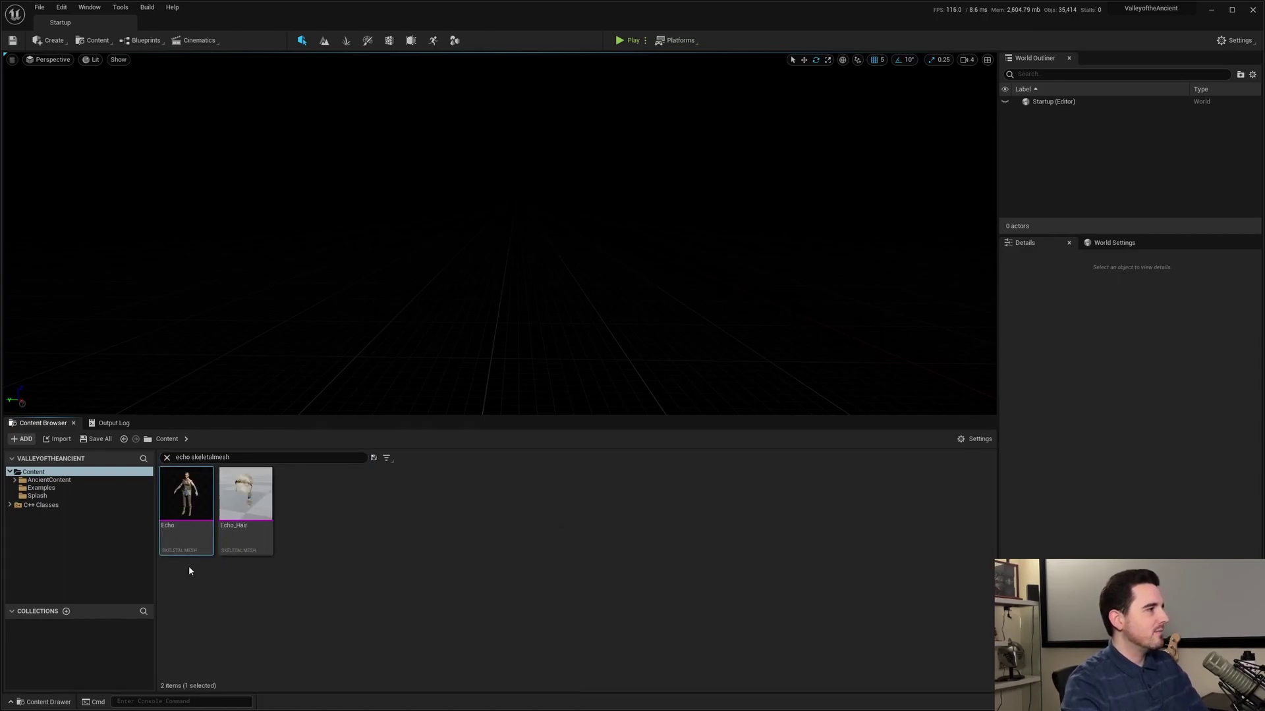
double_click(189, 457)
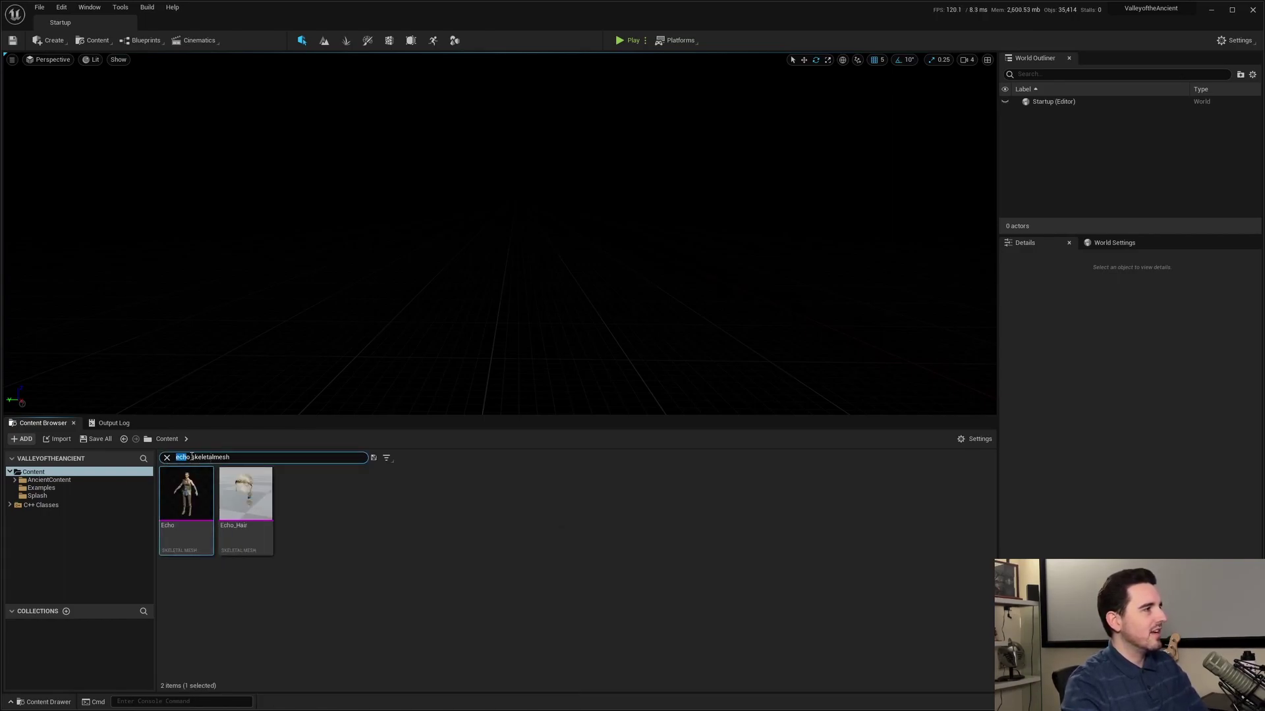
left_click_drag(192, 457, 245, 458)
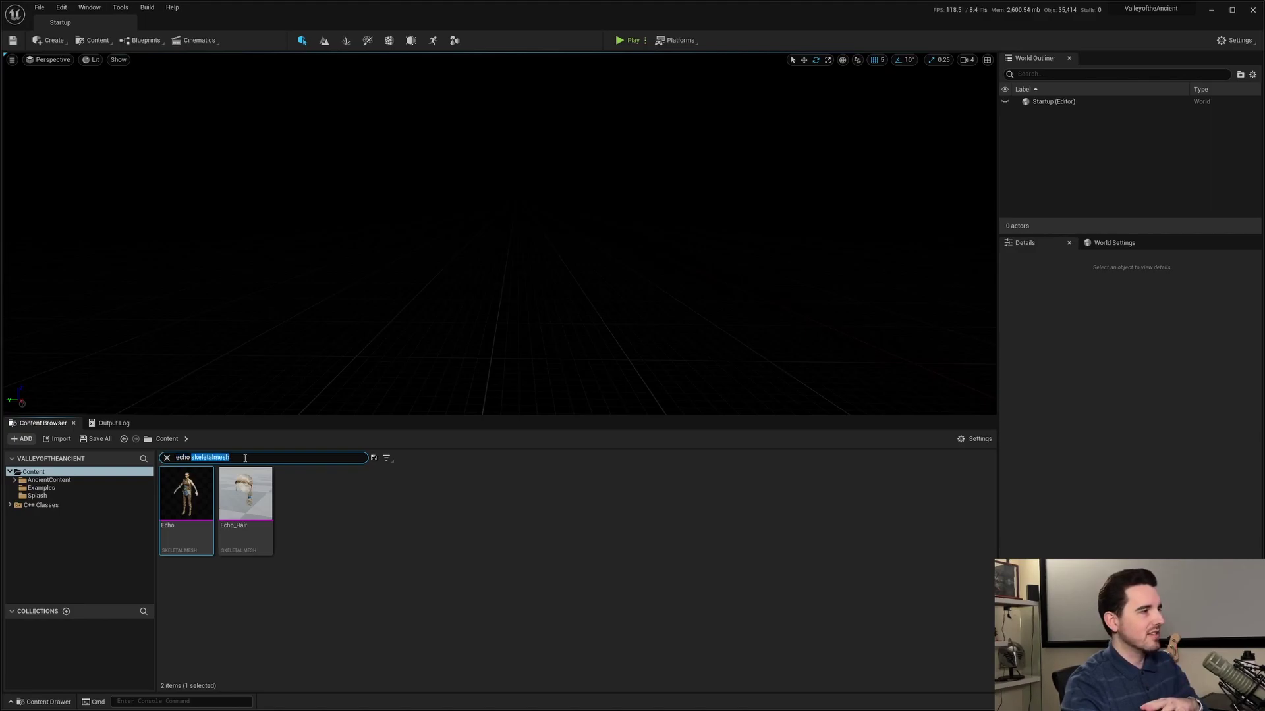
left_click(441, 582)
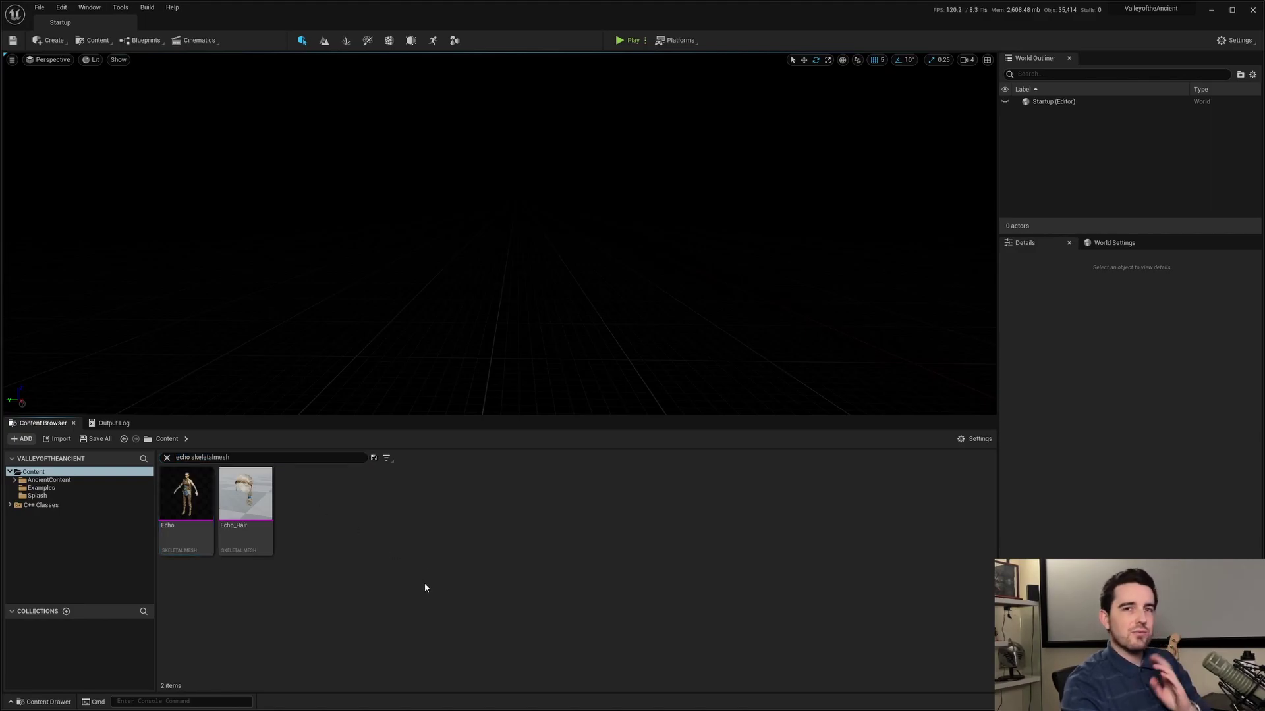
- Create a new Material named skeletalmesh in the Content folder
right_click(412, 550)
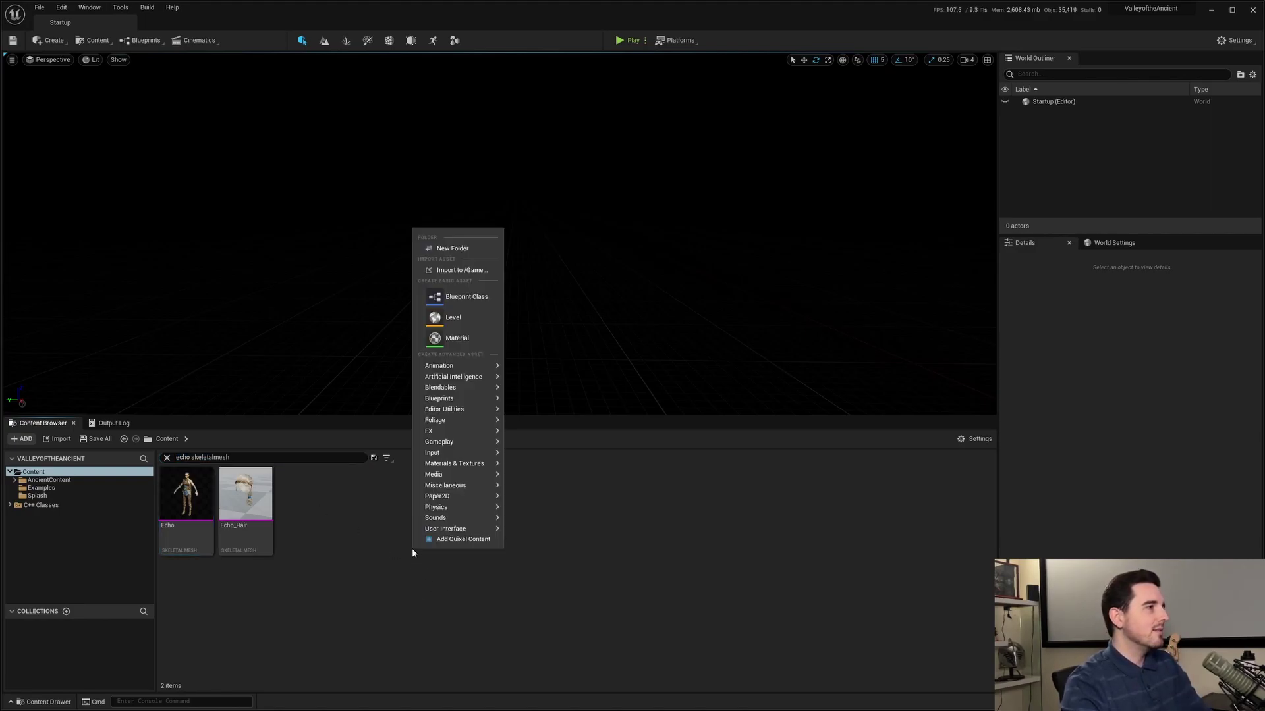
left_click(468, 337)
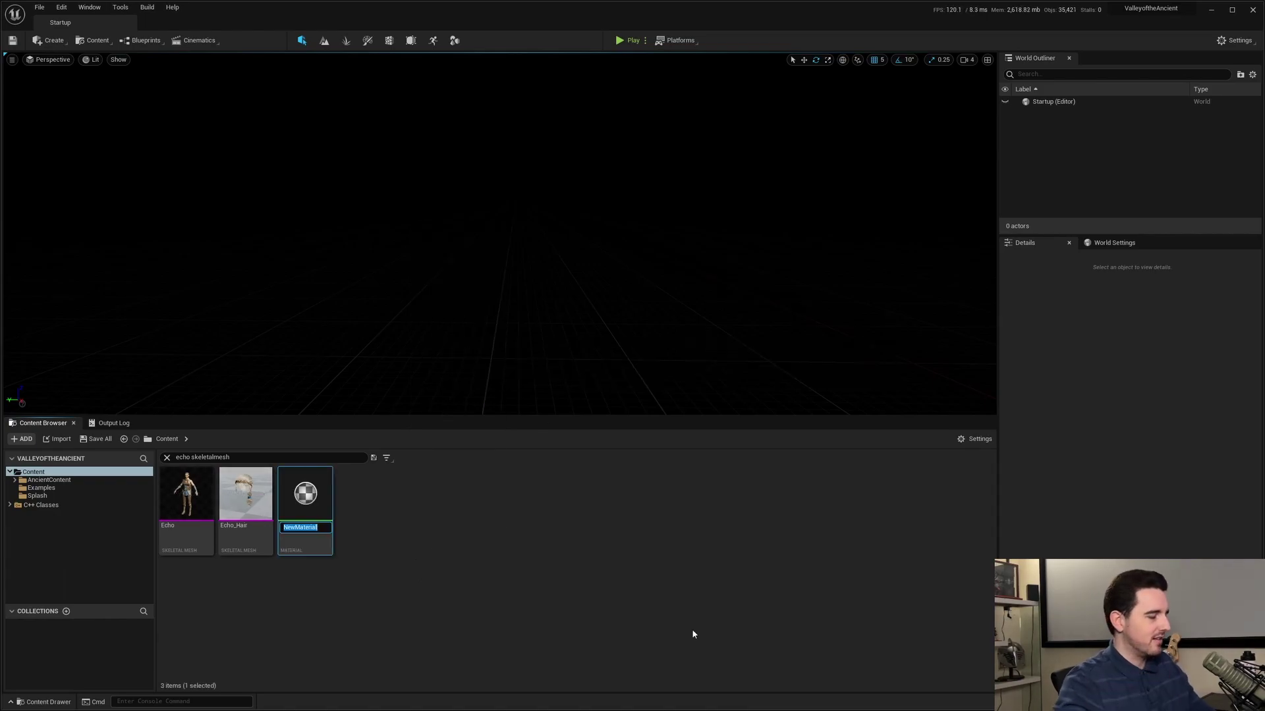
type("s")
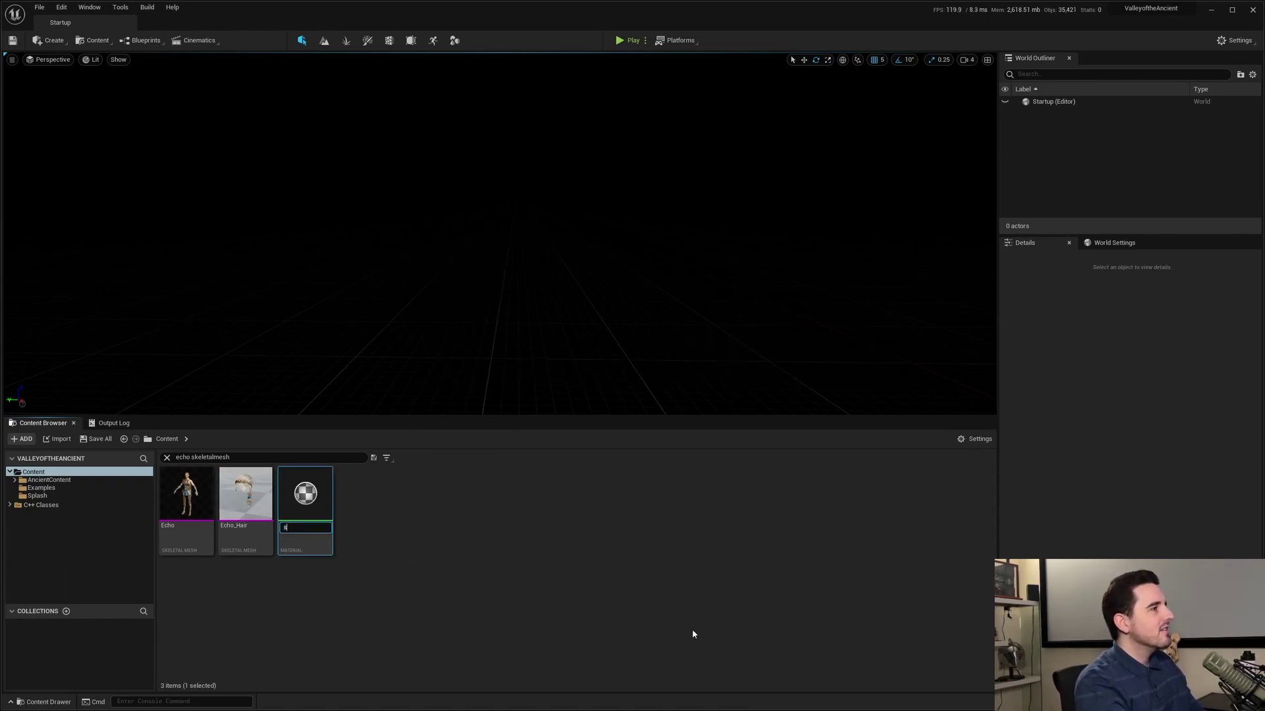
type("keletalmesh")
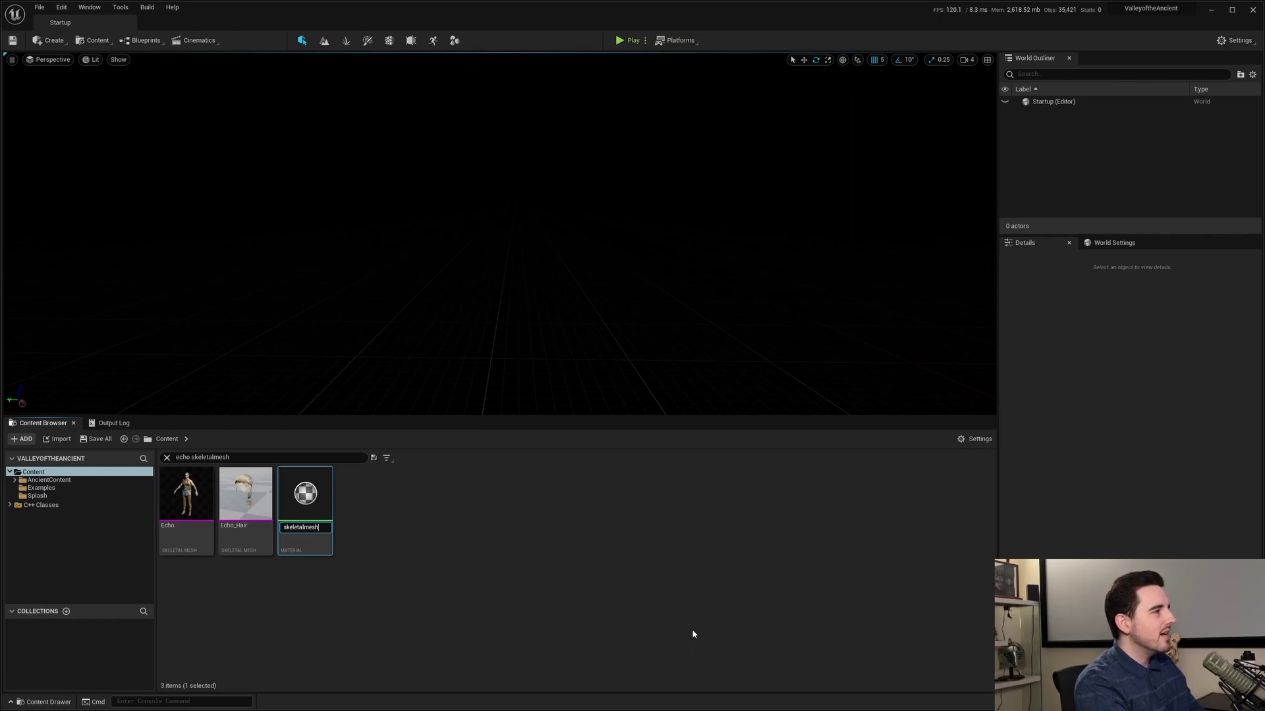
key("Return")
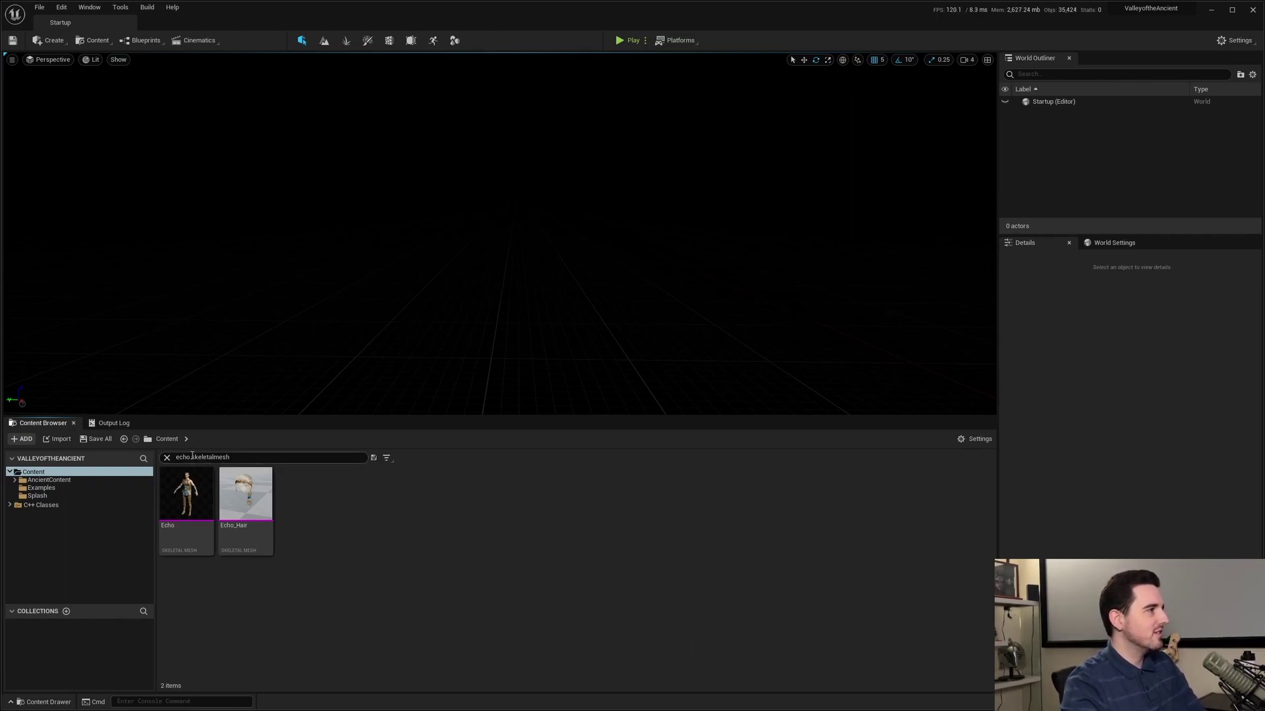
- Remove echo so the 'skeletalmesh' search lists Echo, Echo_Hair and the new material
left_click_drag(193, 456, 176, 457)
key("BackSpace")
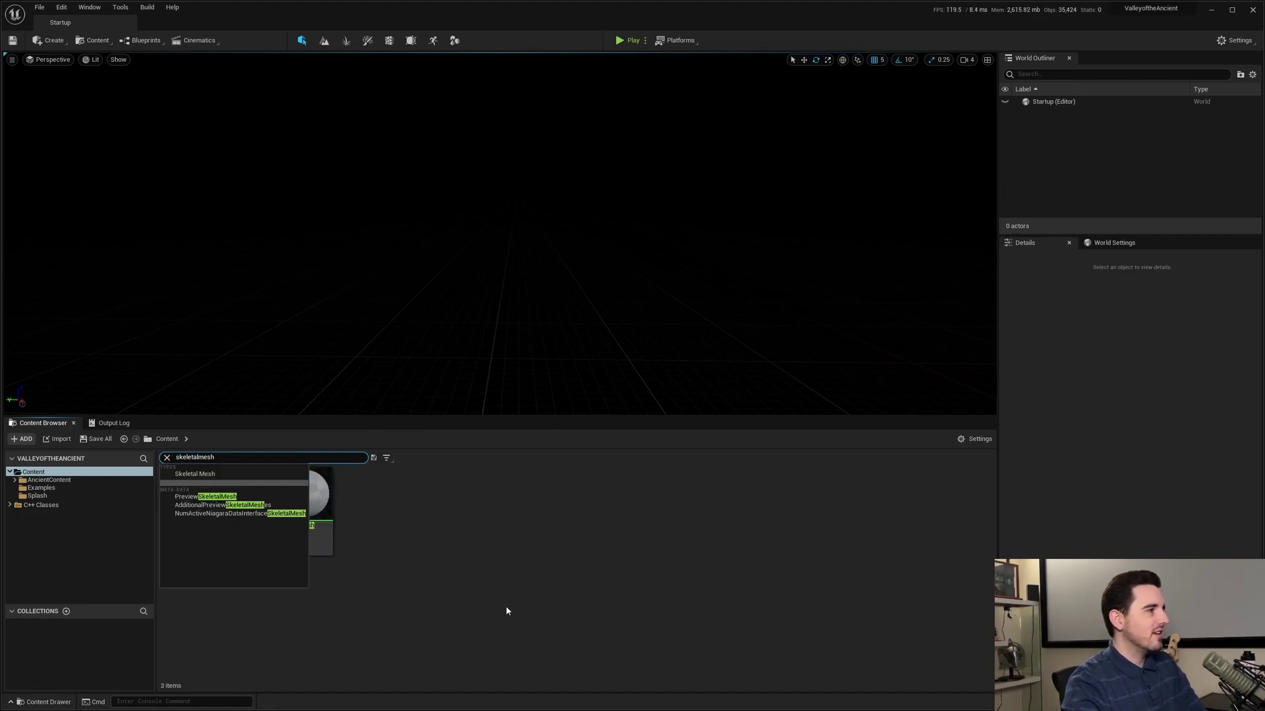
left_click(314, 649)
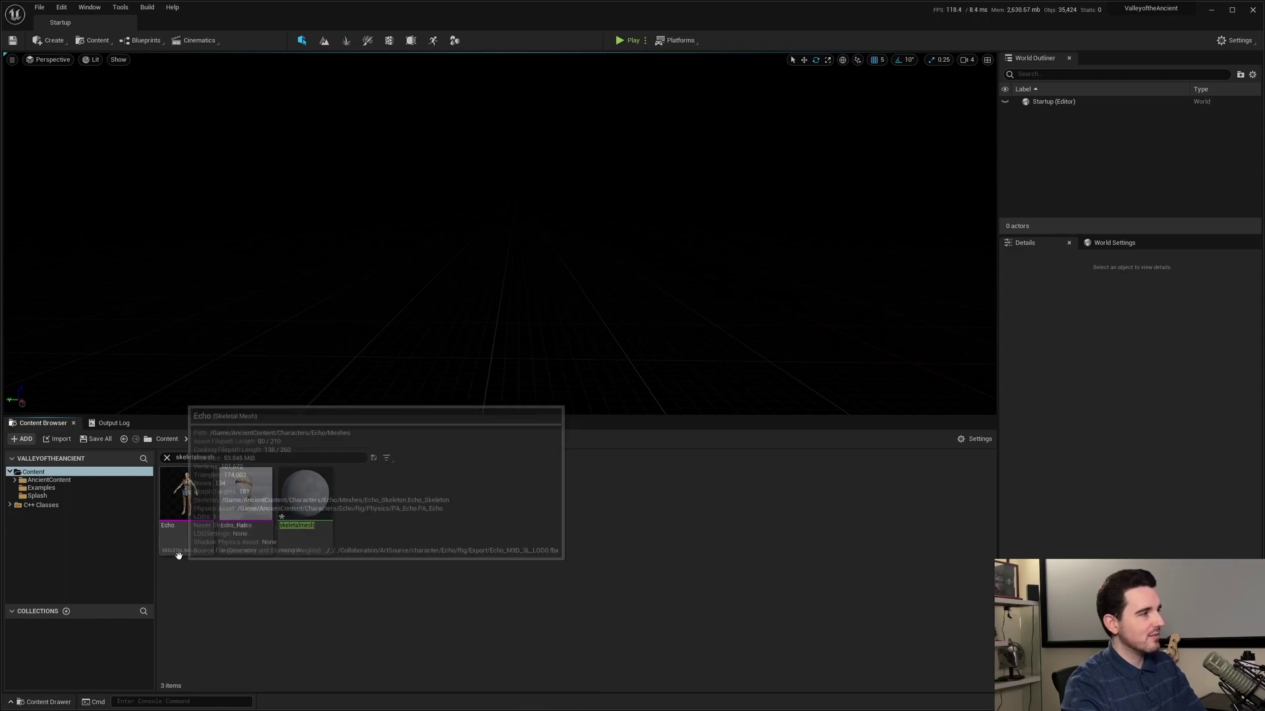
mouse_move(231, 548)
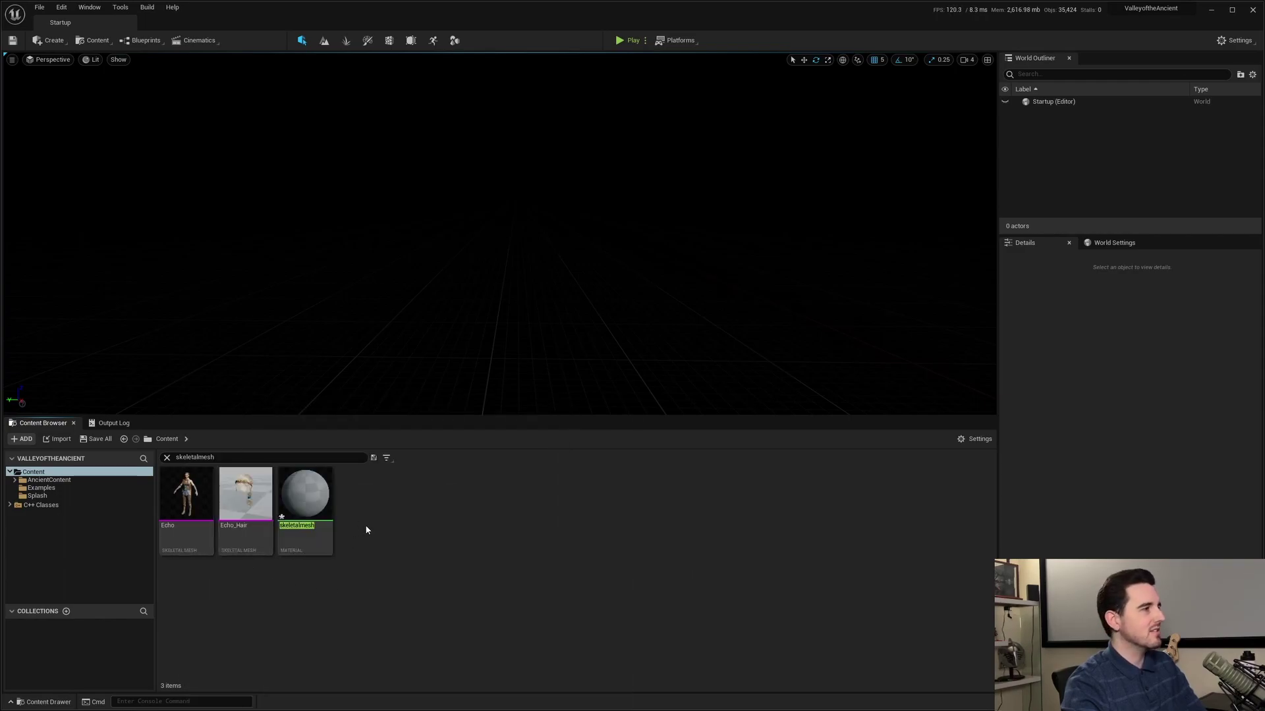
mouse_move(296, 545)
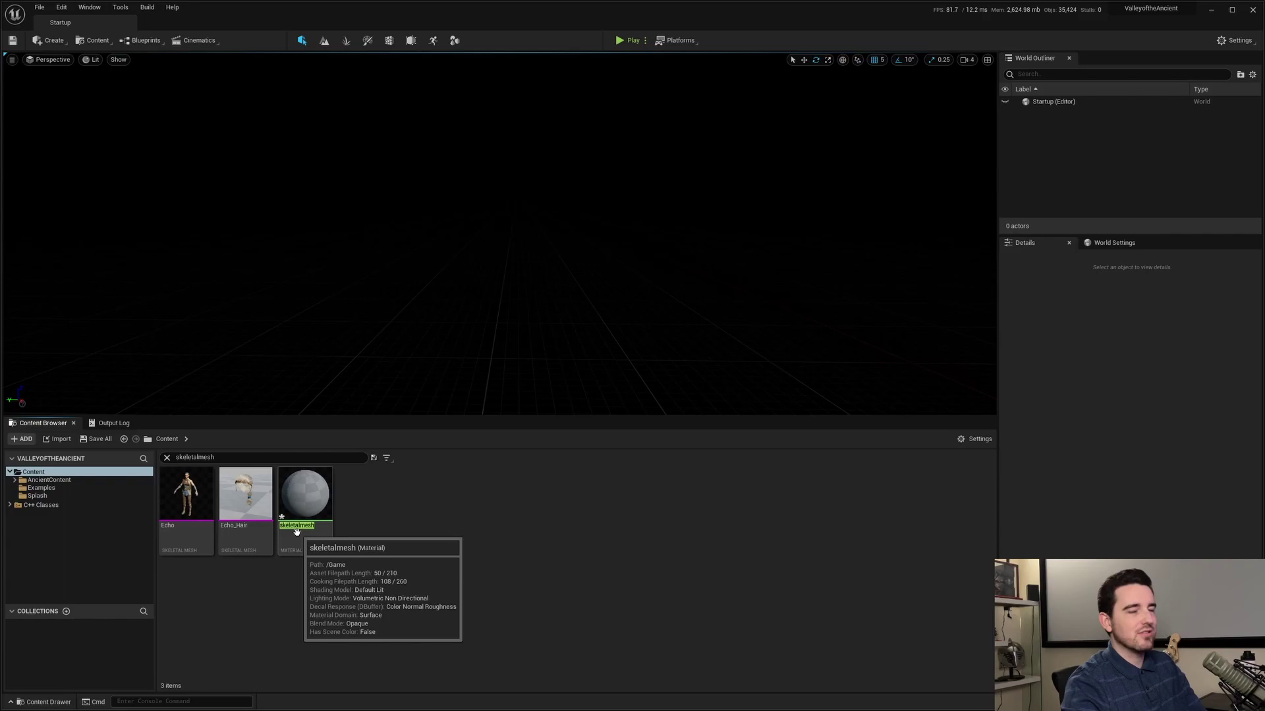
left_click(228, 456)
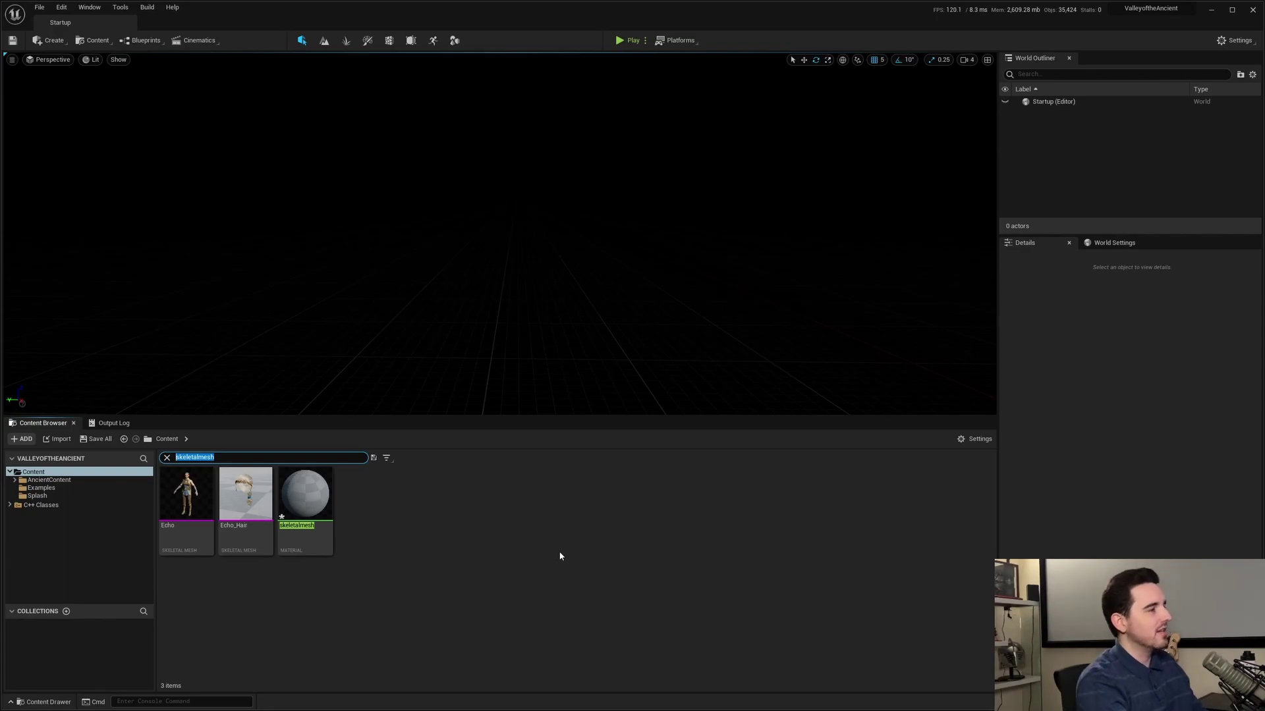
- Rewrite the search as a 'name = echo & type = skeletalmesh' query
type("name")
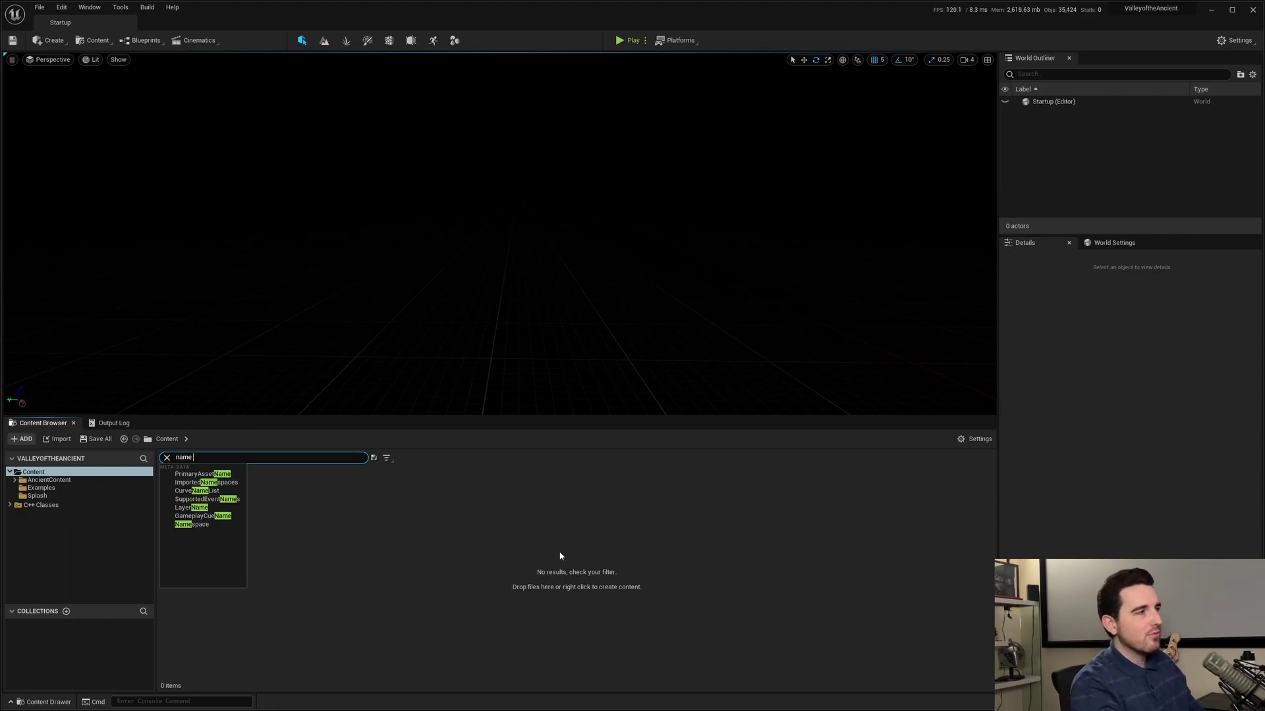
type("=")
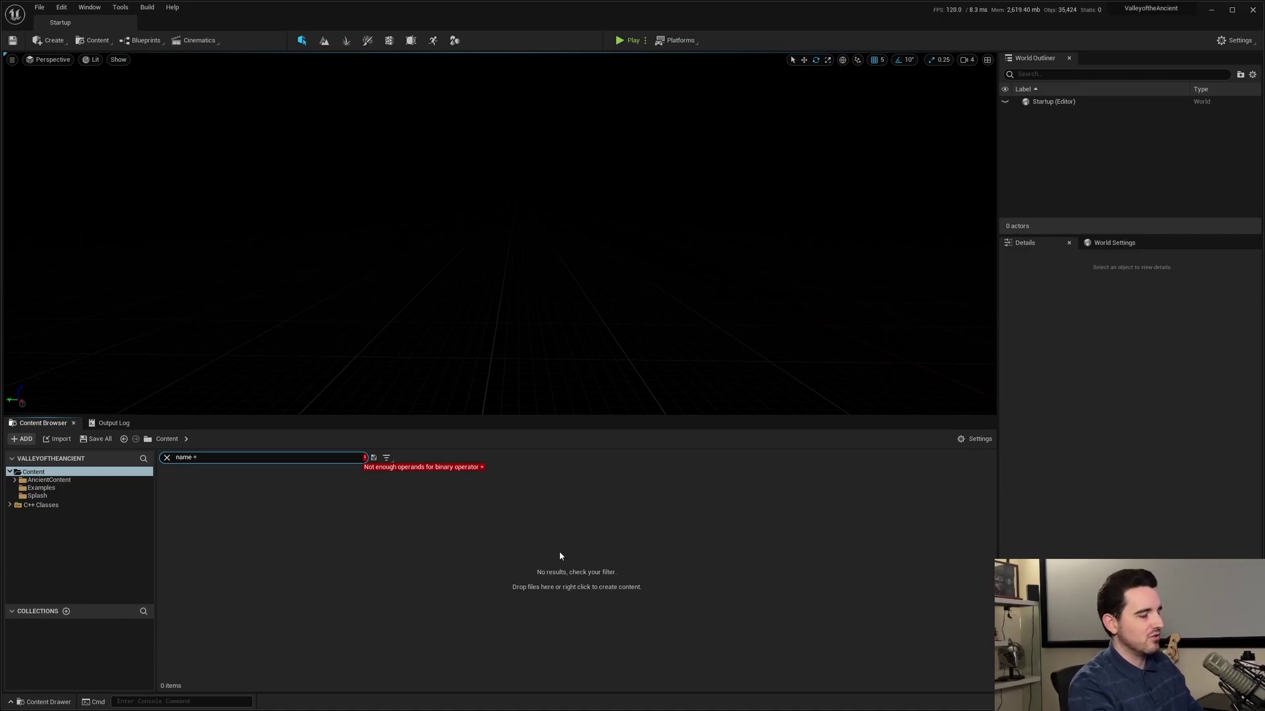
key("BackSpace")
key("BackSpace")
key("BackSpace")
key("BackSpace")
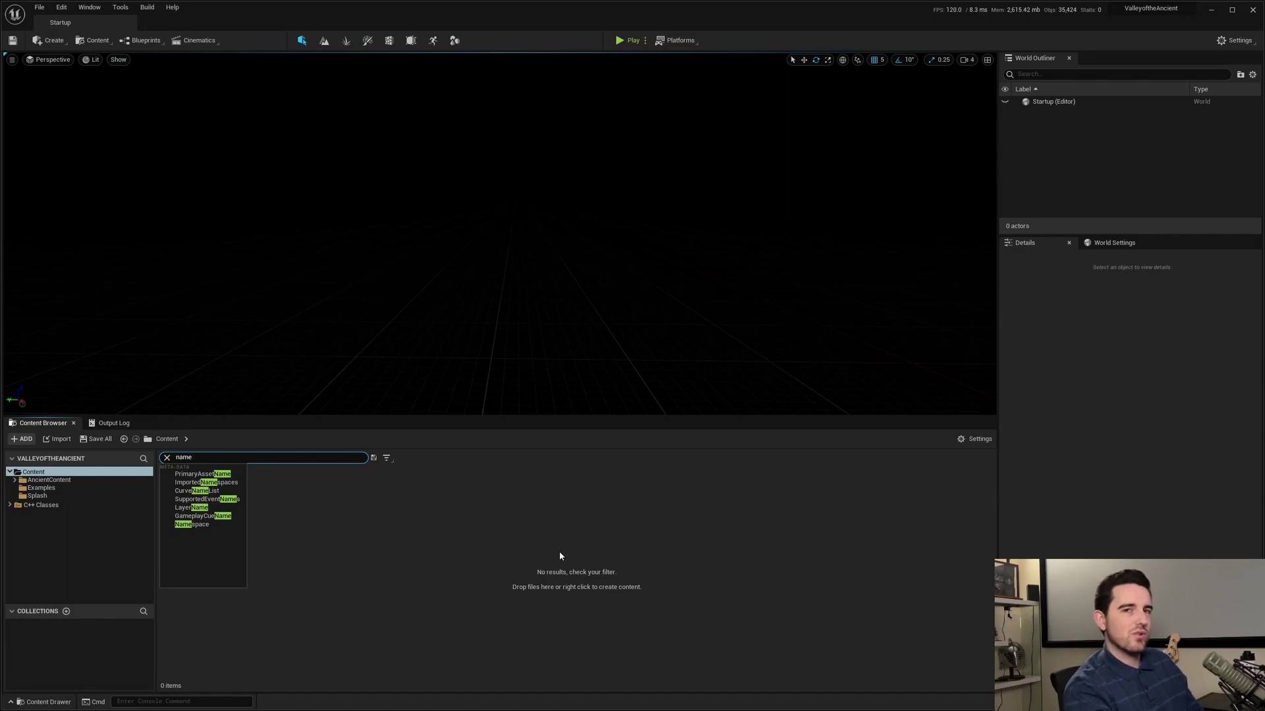
type("= +echo")
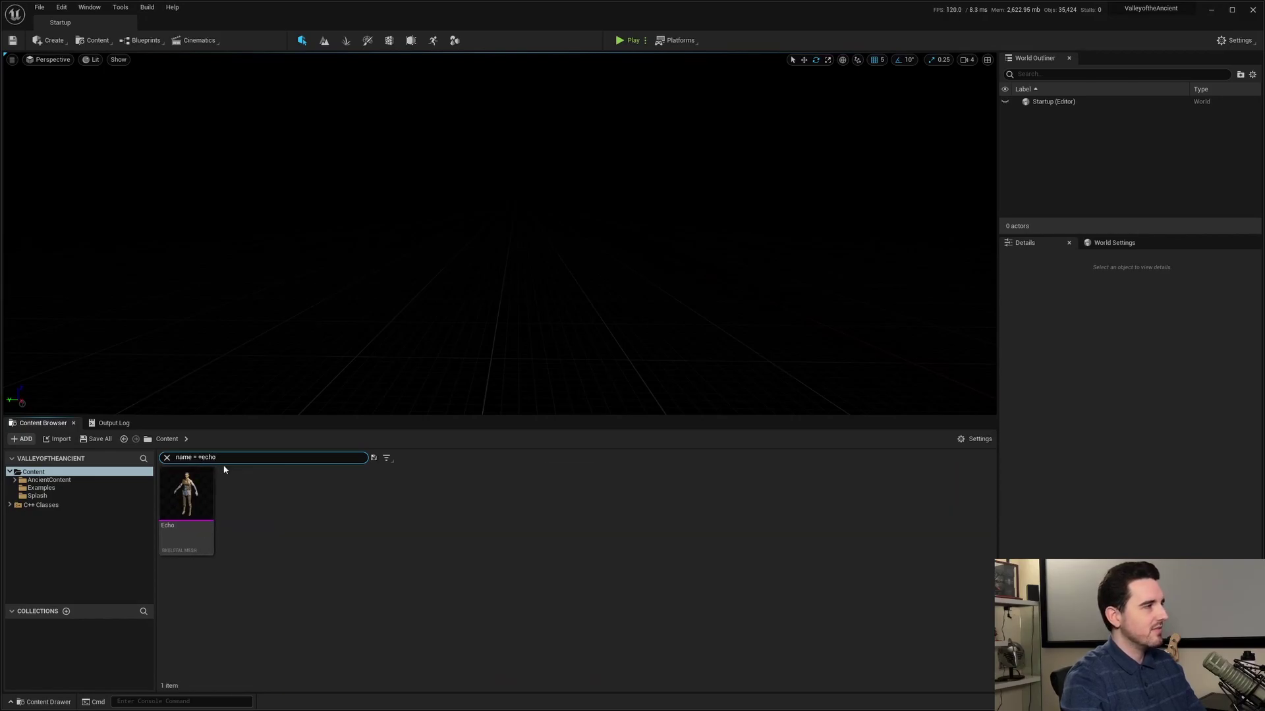
type("-")
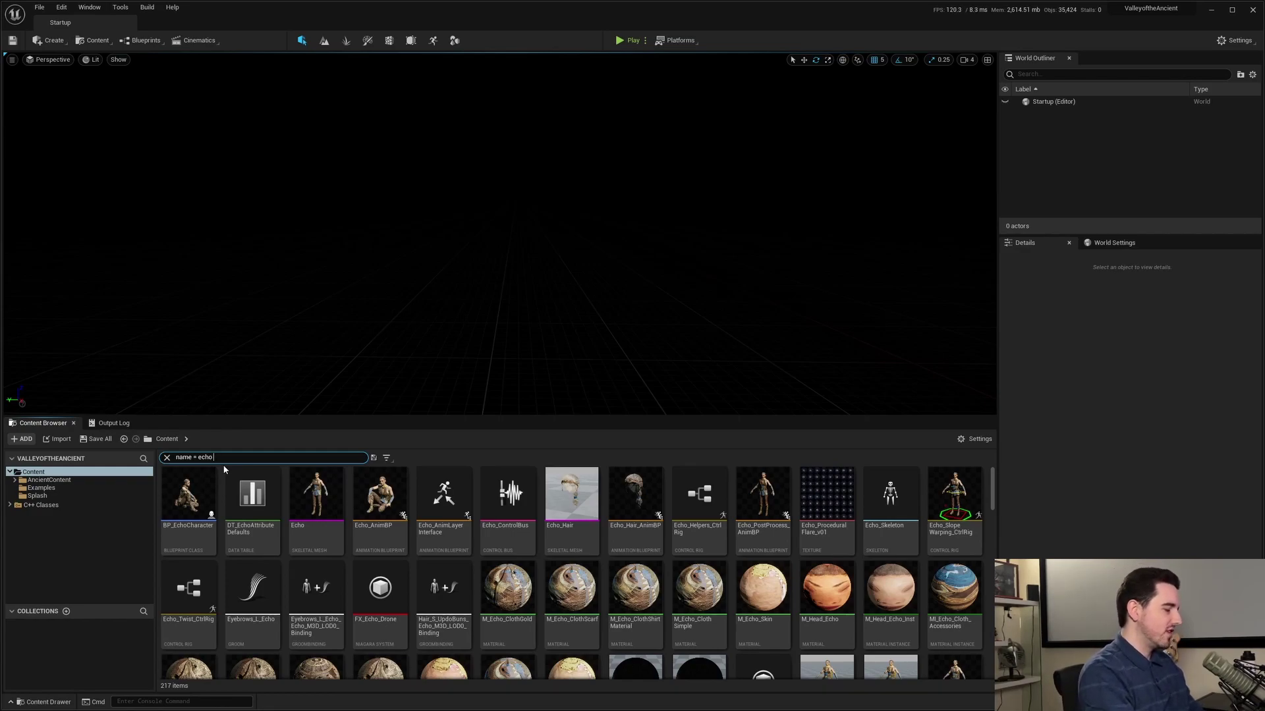
type("& ")
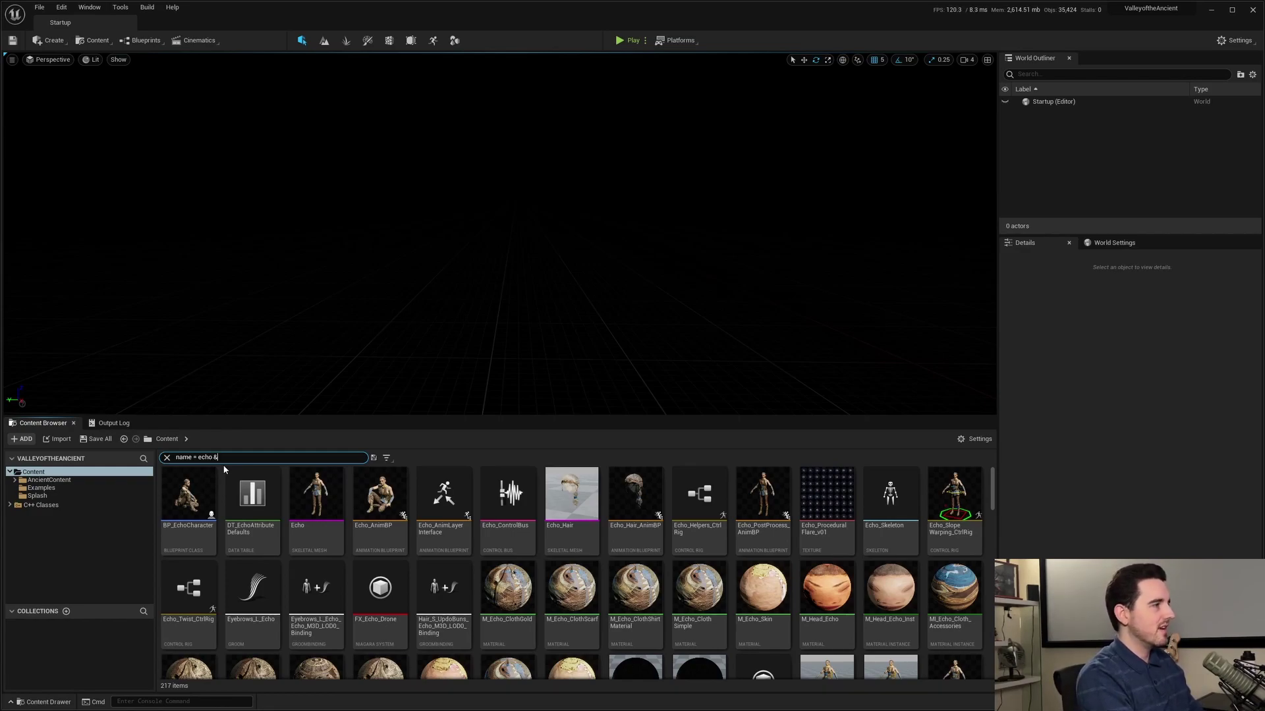
type("t")
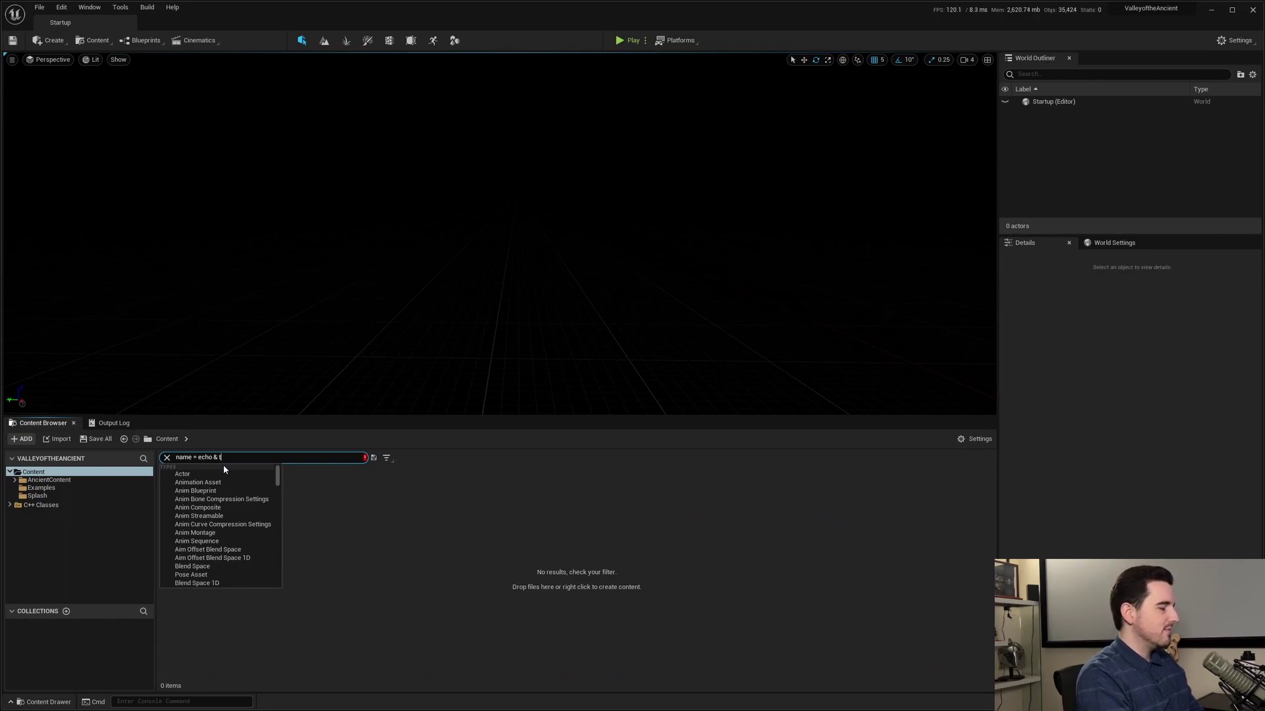
type("ype = sk")
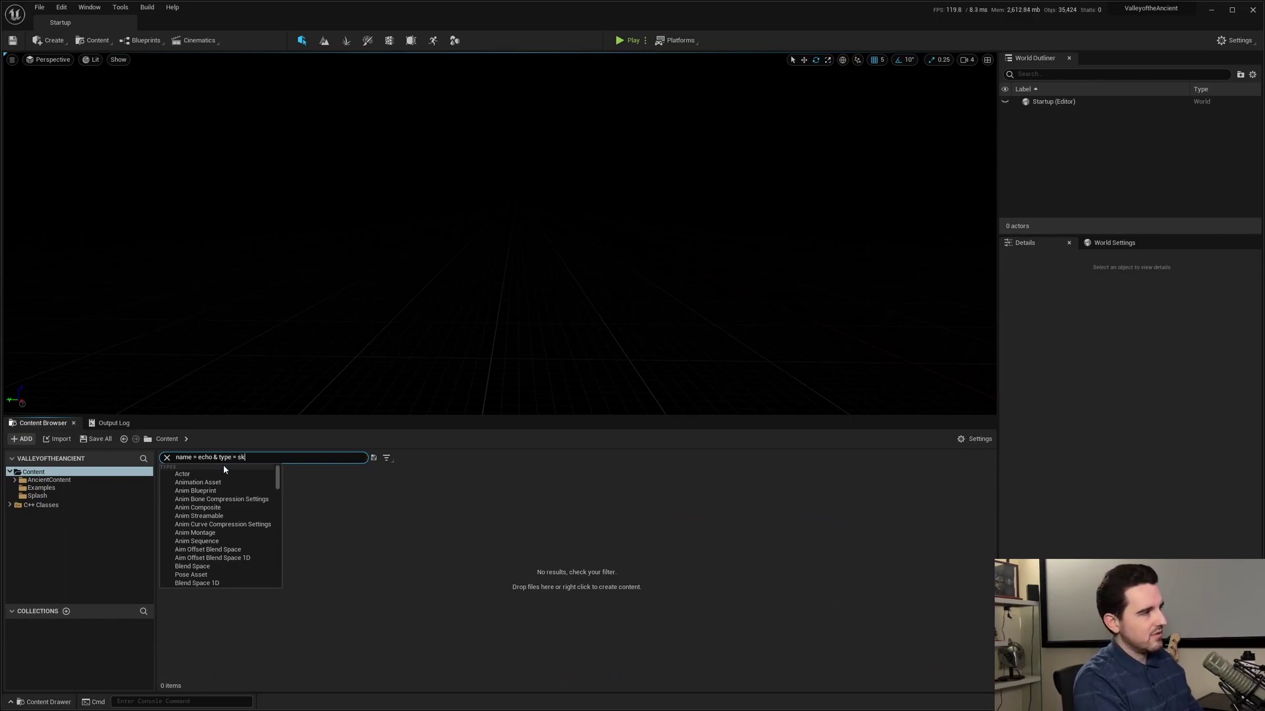
type("eletalmesh")
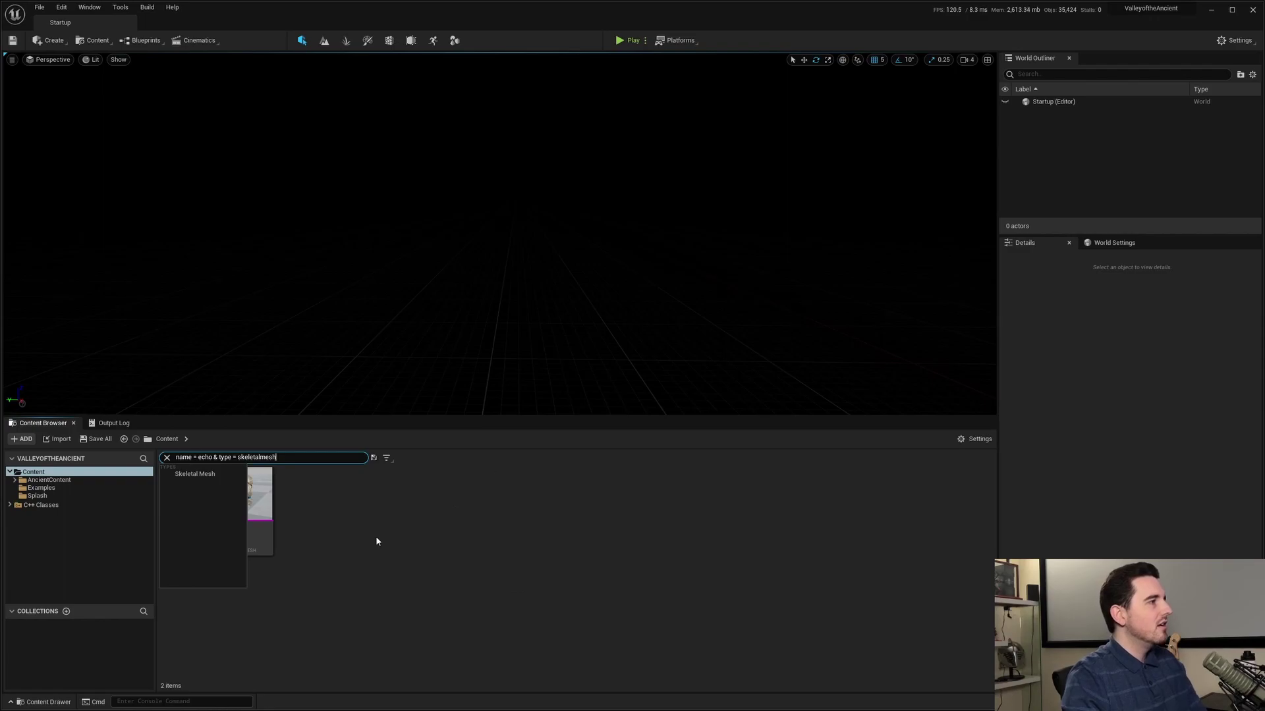
key("Return")
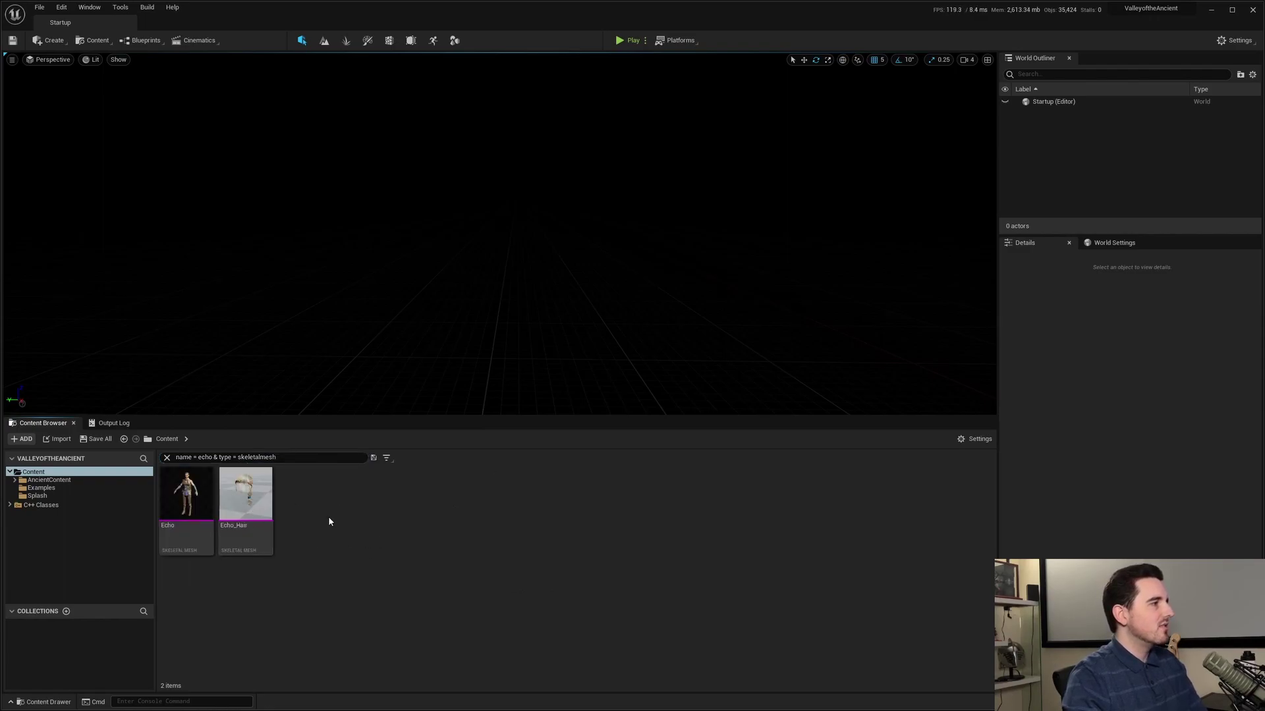
left_click(287, 459)
left_click(512, 594)
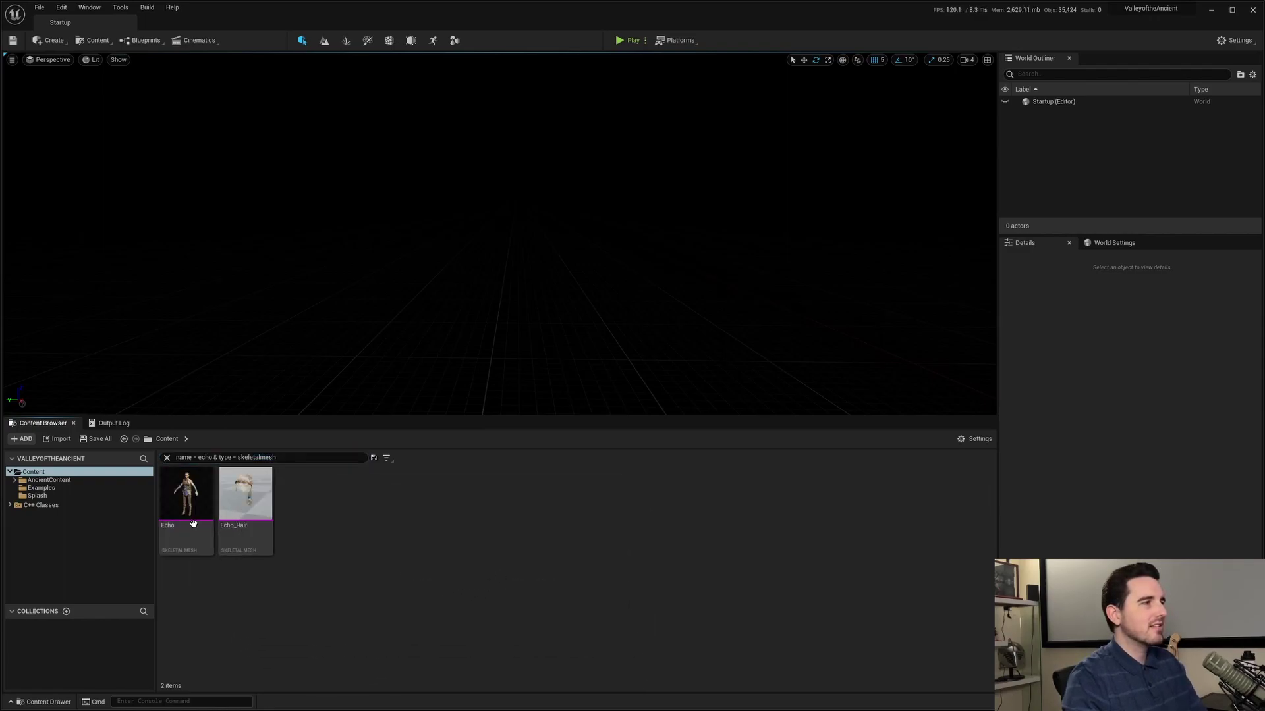
- Delete 'type = ' and 'name = ' so the search reads 'echo skeletalmesh', then select it all
left_click_drag(239, 456, 221, 457)
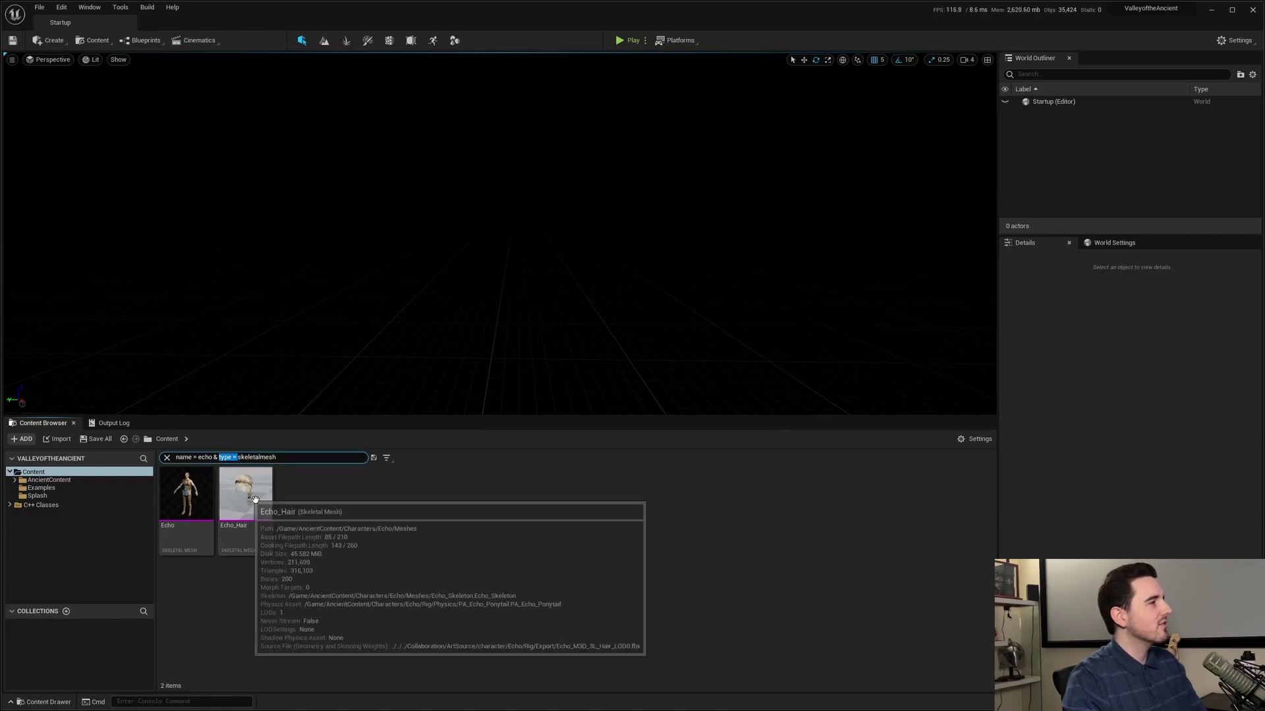
mouse_move(211, 485)
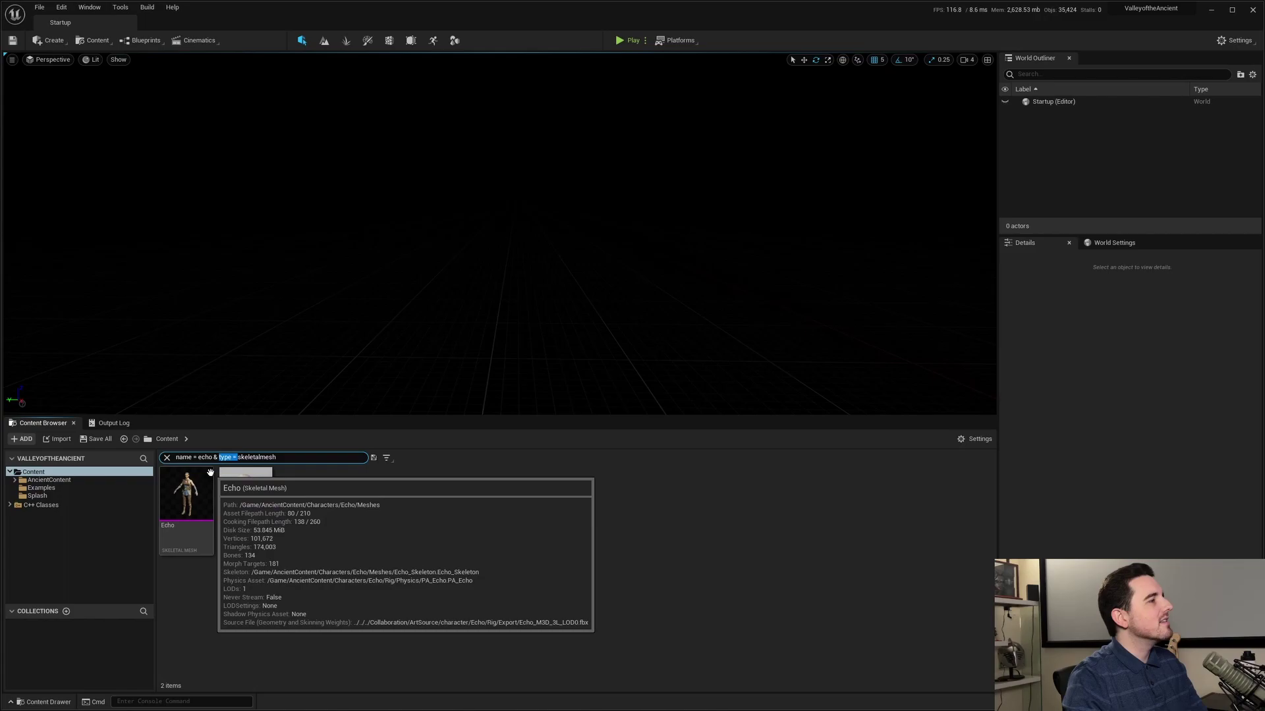
key("BackSpace")
key("BackSpace")
key("BackSpace")
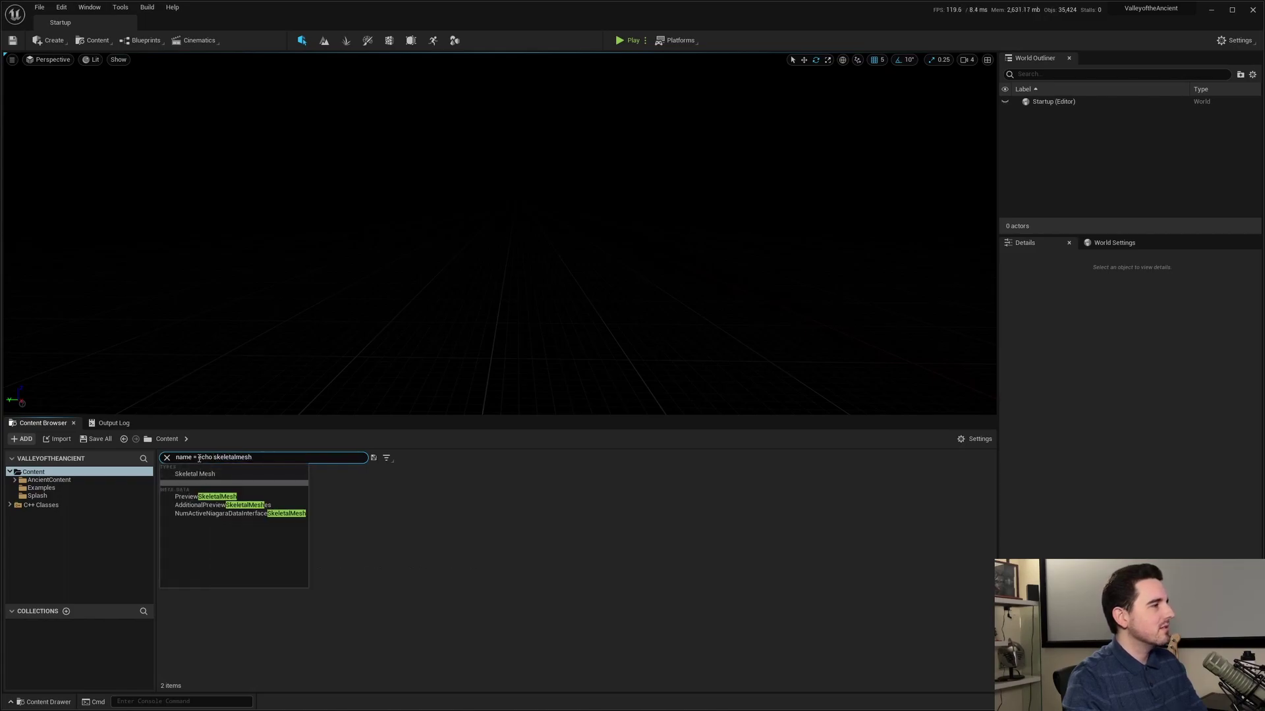
left_click_drag(198, 456, 174, 456)
key("BackSpace")
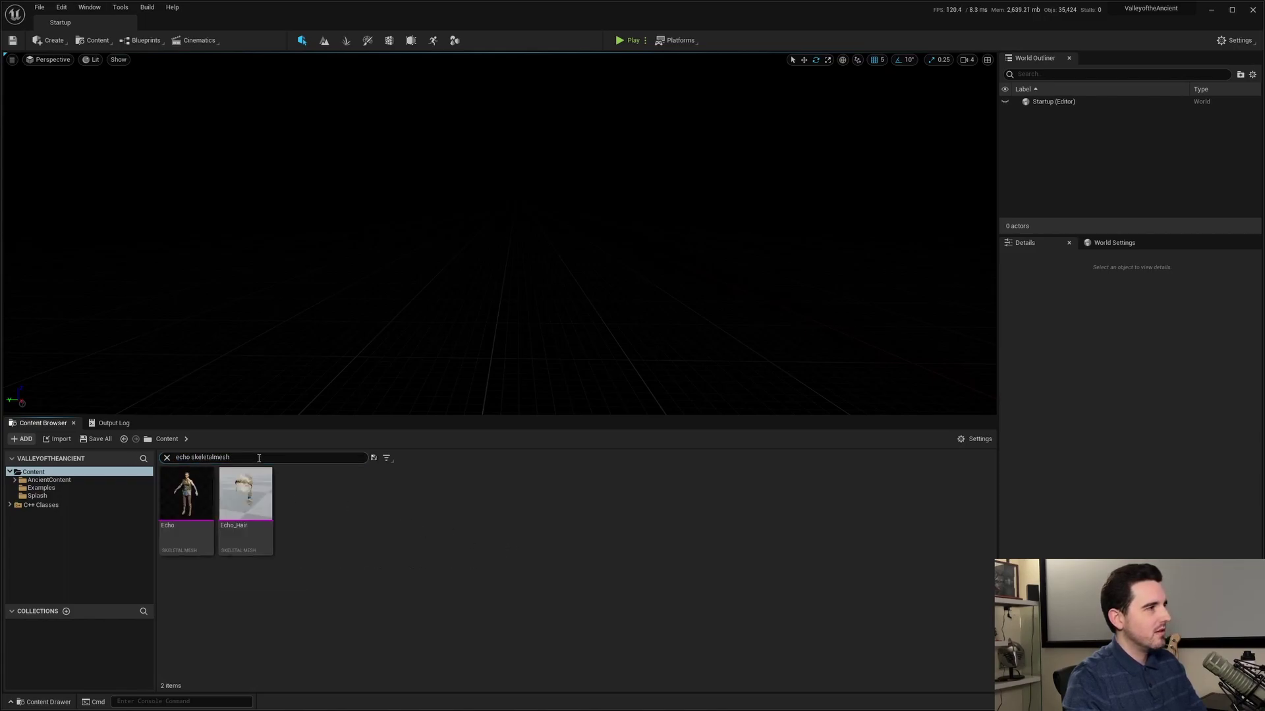
key("ctrl+a")
- Search texture2d to view the texture results, then clear the search
type("texture")
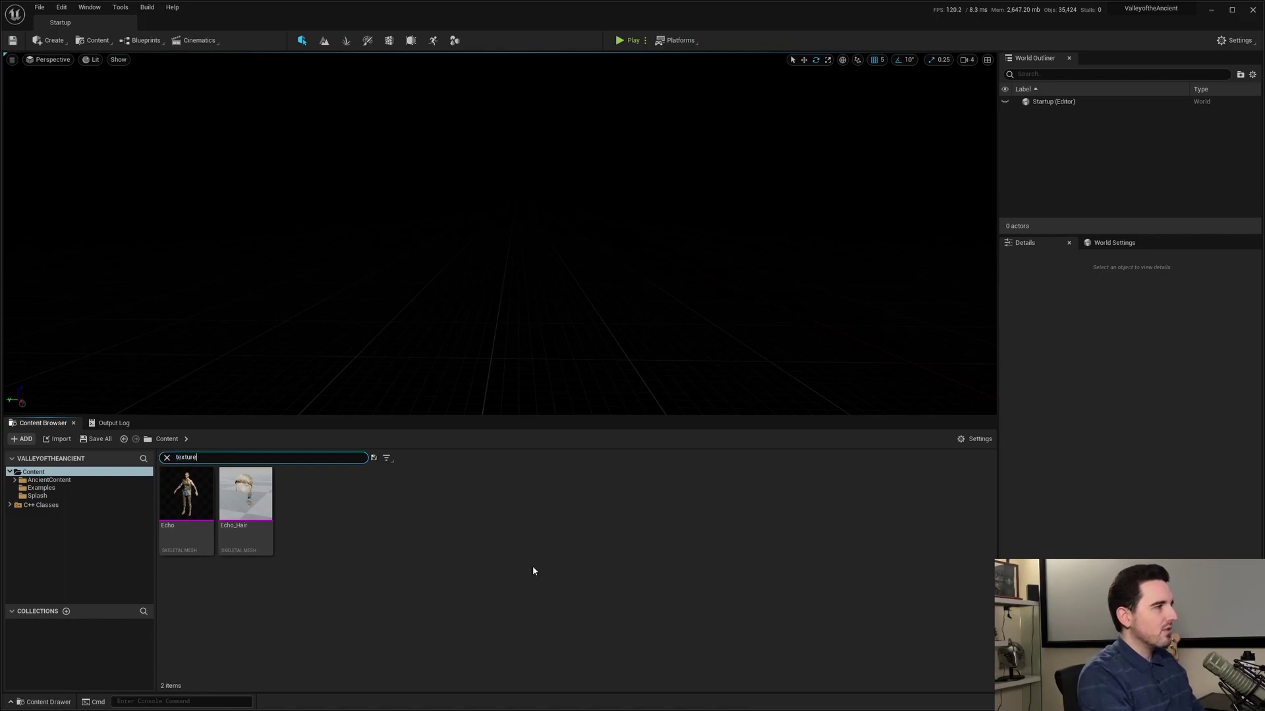
type("2d")
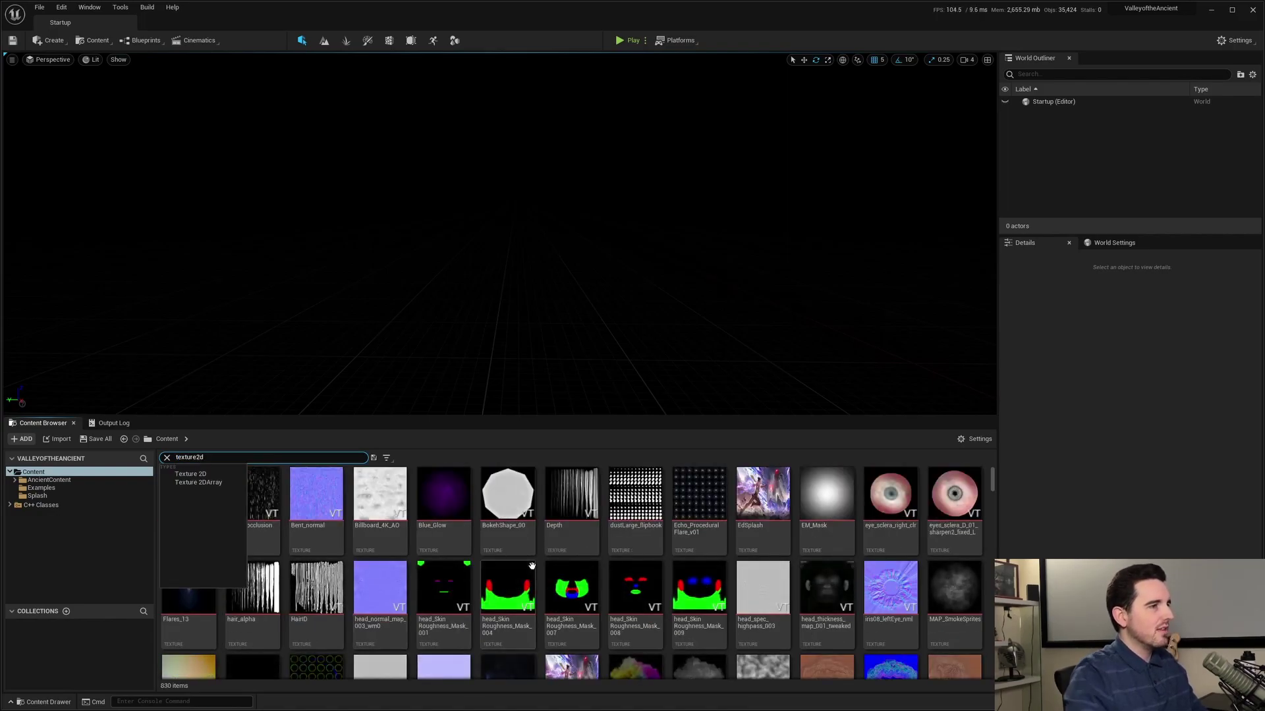
left_click(432, 465)
scroll(989, 476, "down", 10)
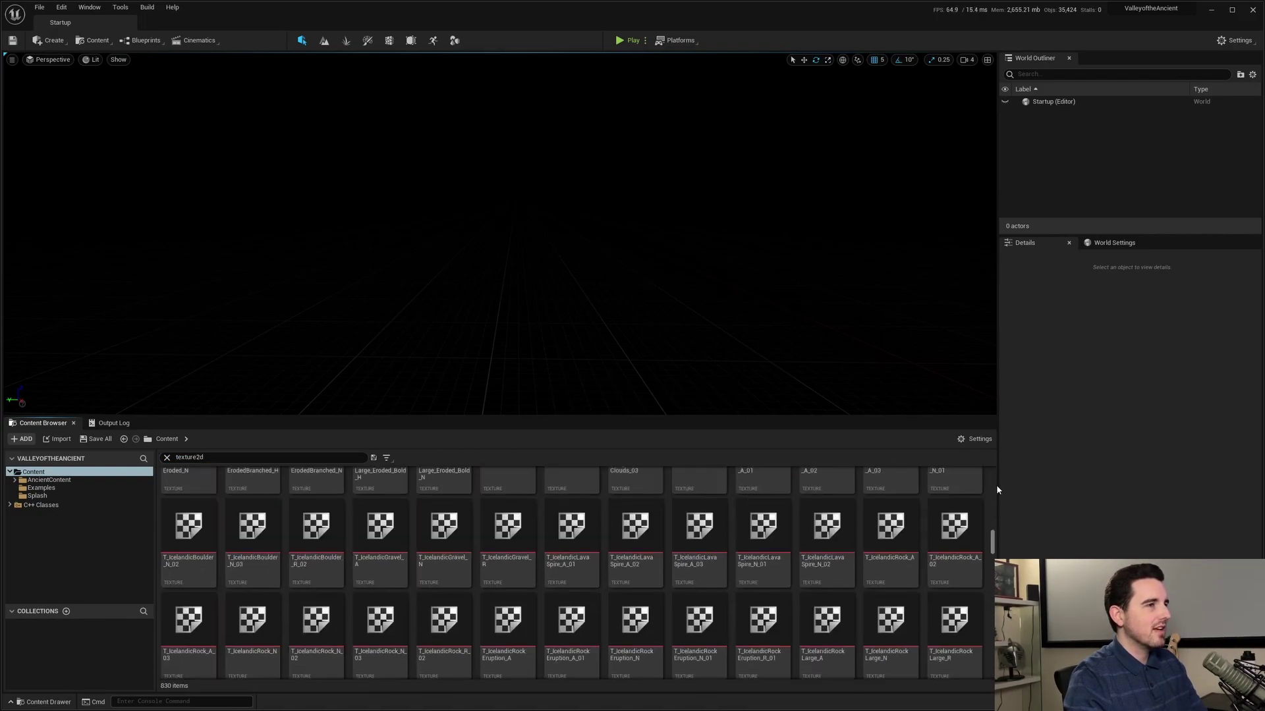
key("ctrl+f")
key("ctrl+a")
key("BackSpace")
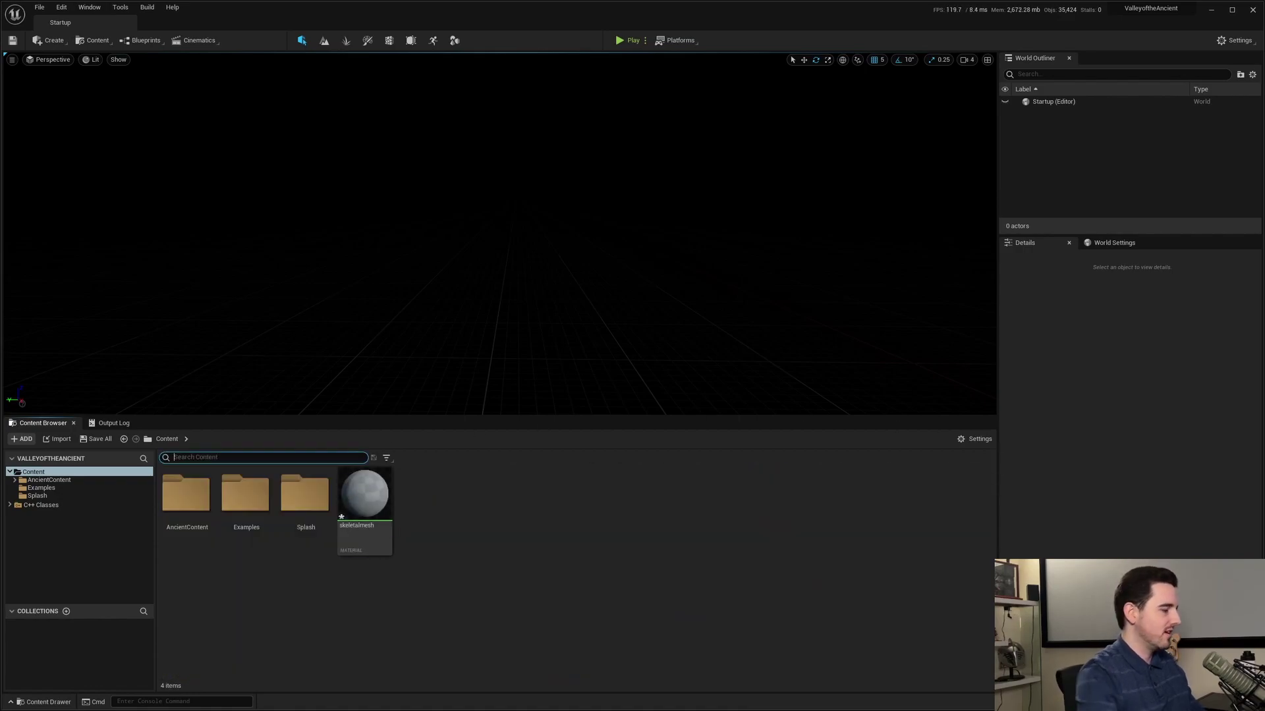
- Filter by 'type = skeletalmesh' for Echo and Echo_Hair, then compare with plain 'skeletalmesh'
type("ty")
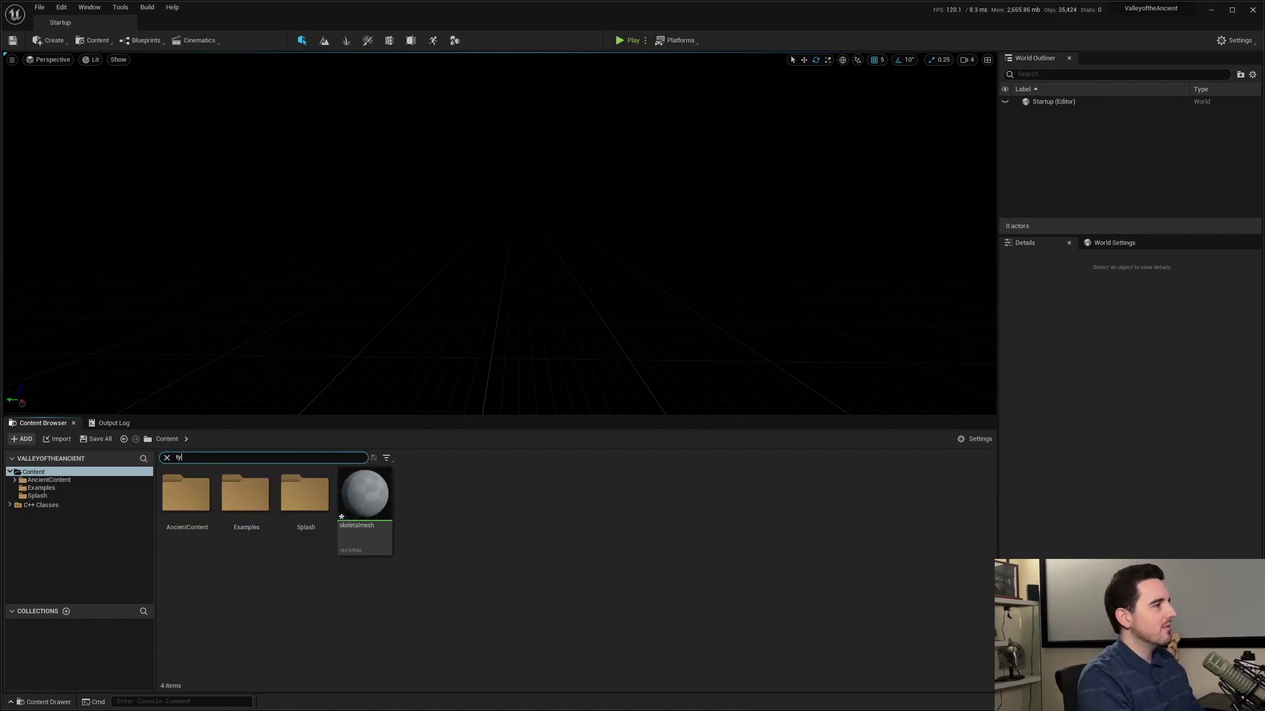
type("pe = se")
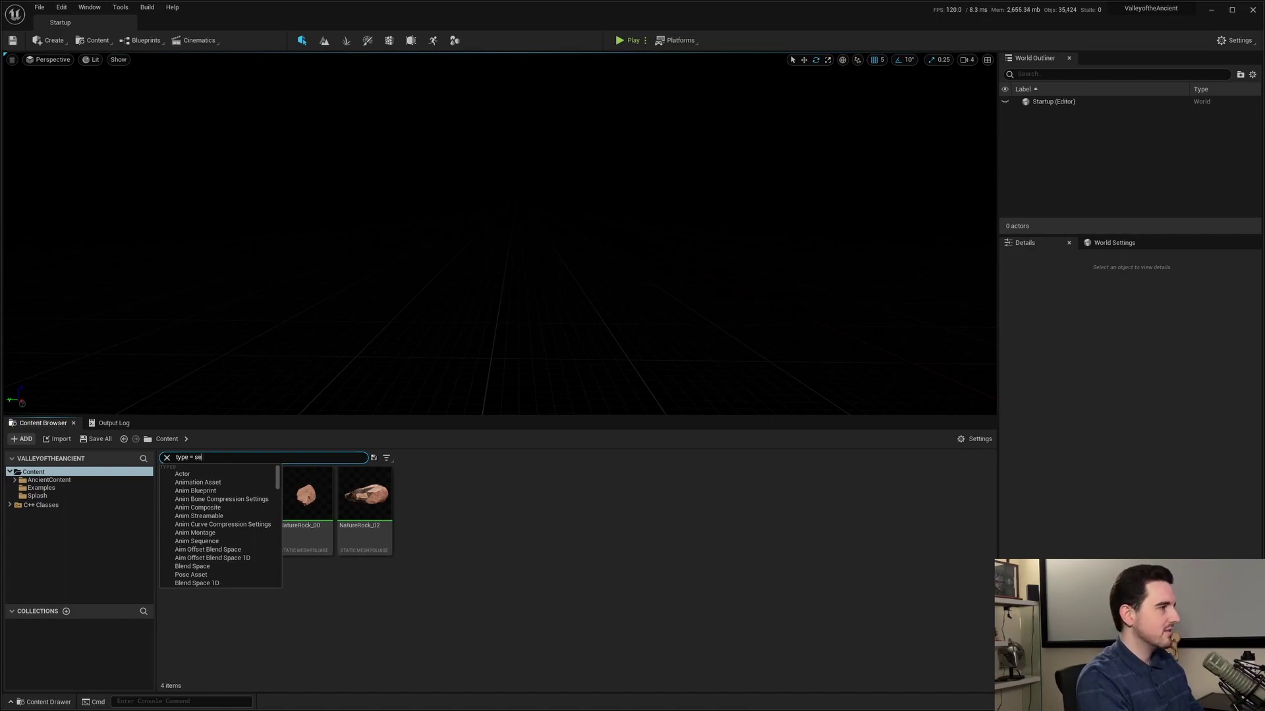
key("BackSpace")
type("kele")
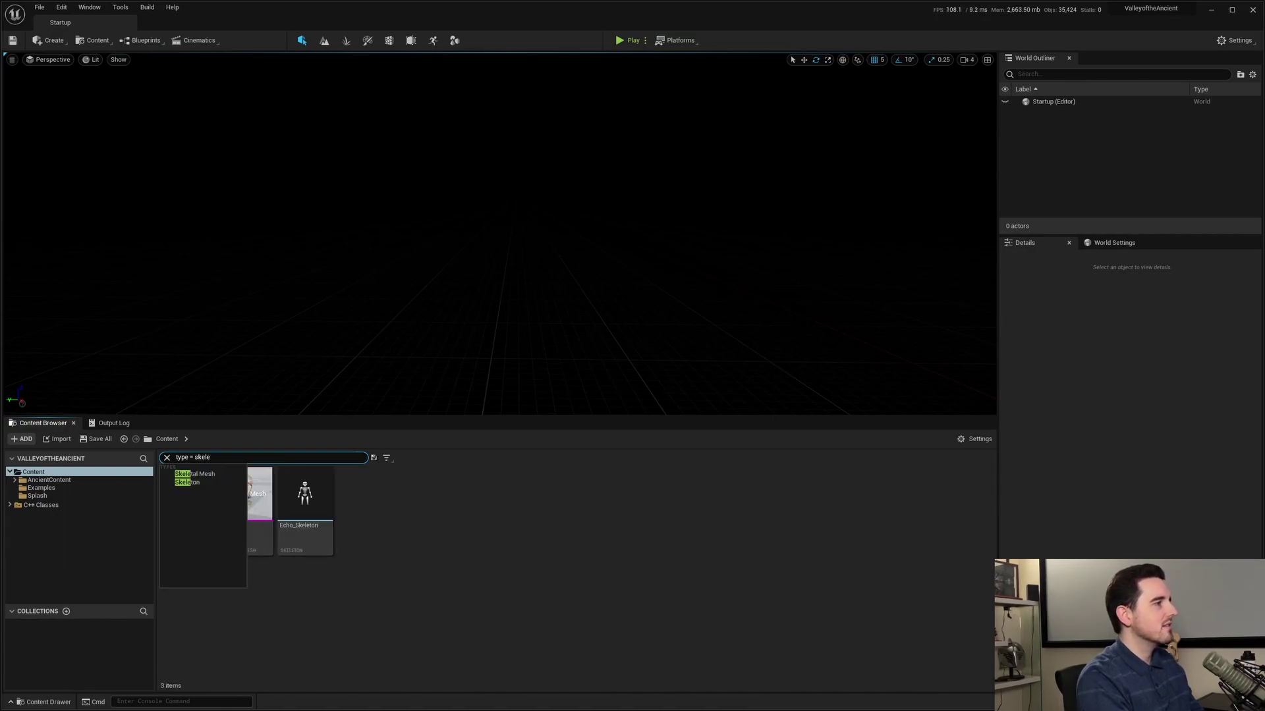
type("talm")
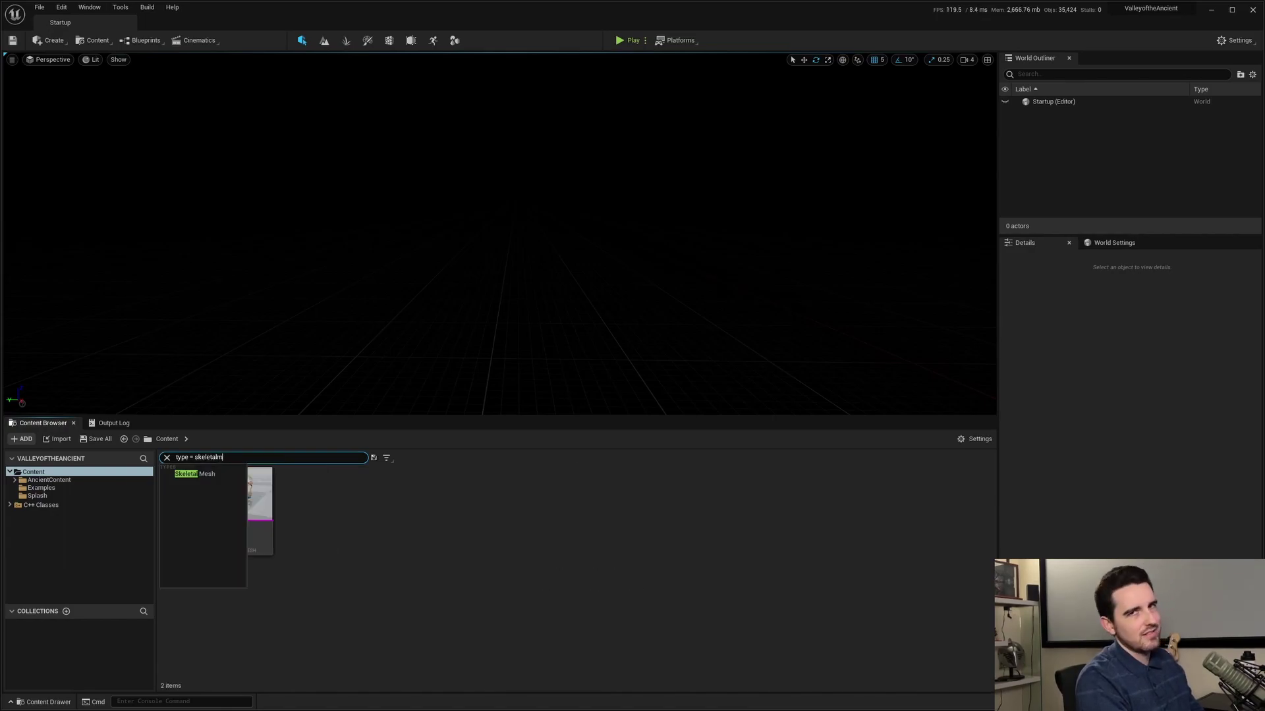
type("esh")
left_click(570, 592)
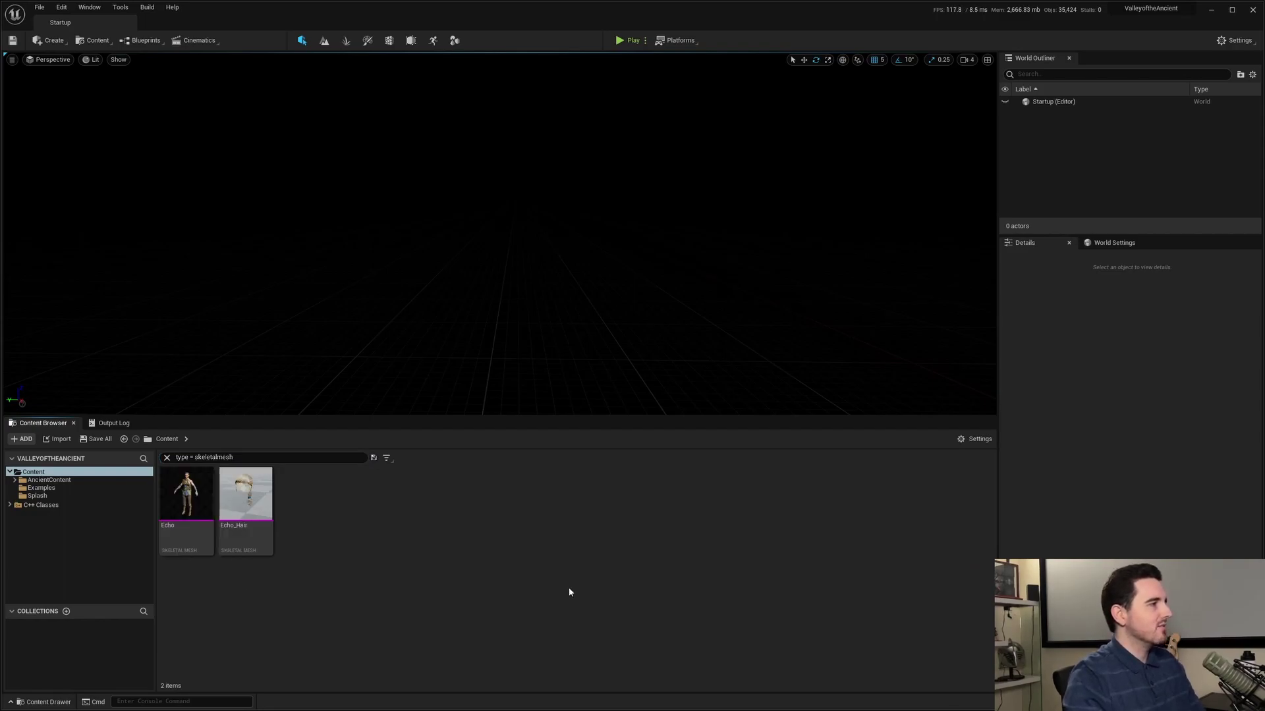
left_click_drag(195, 457, 4, 448)
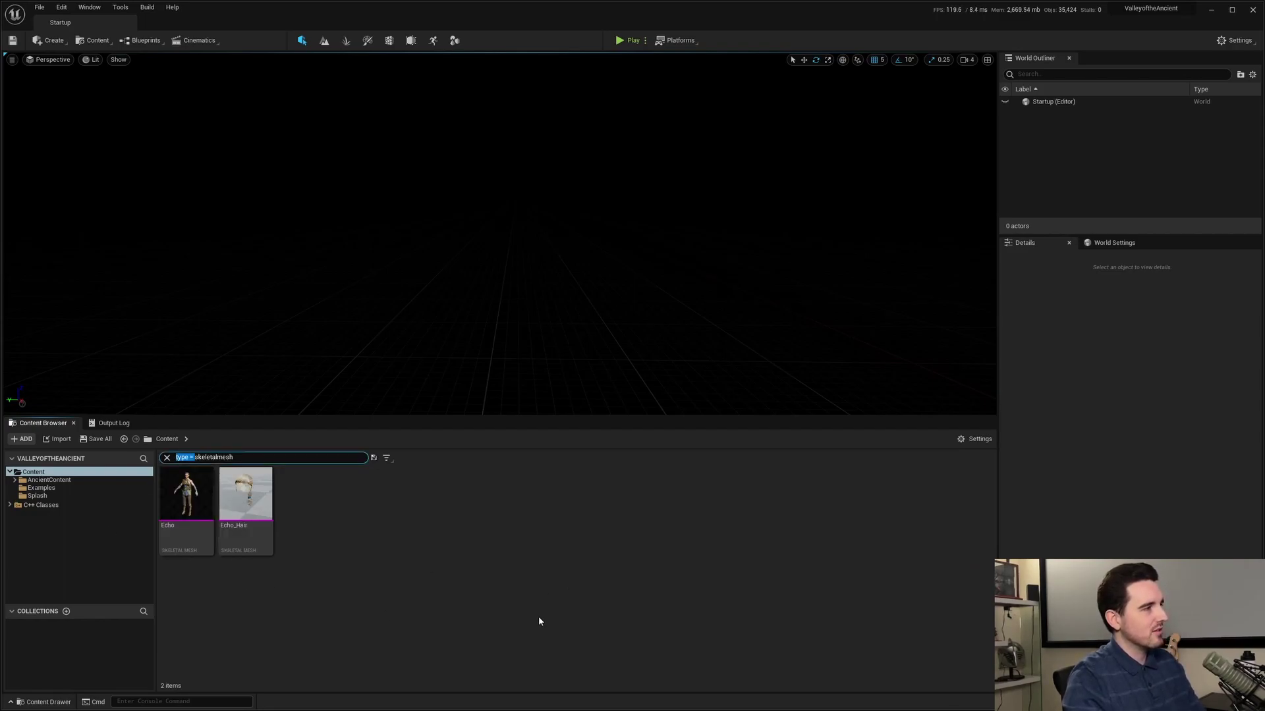
key("BackSpace")
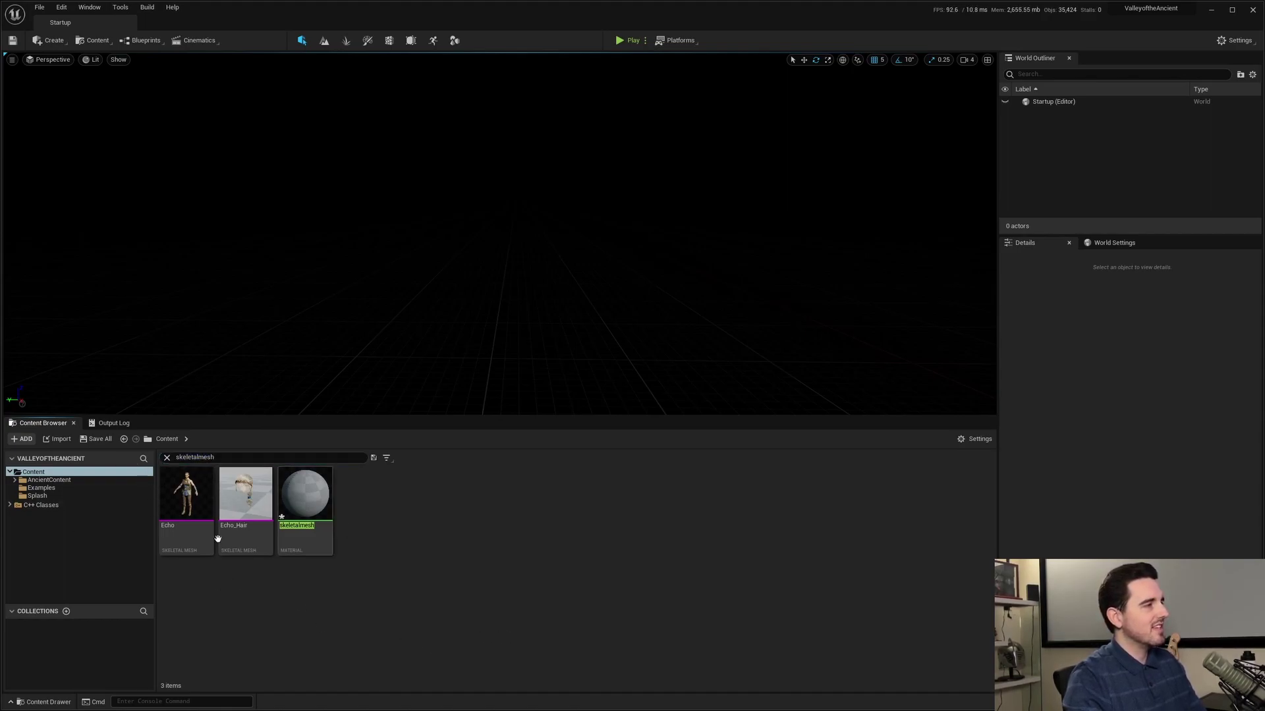
left_click(310, 497)
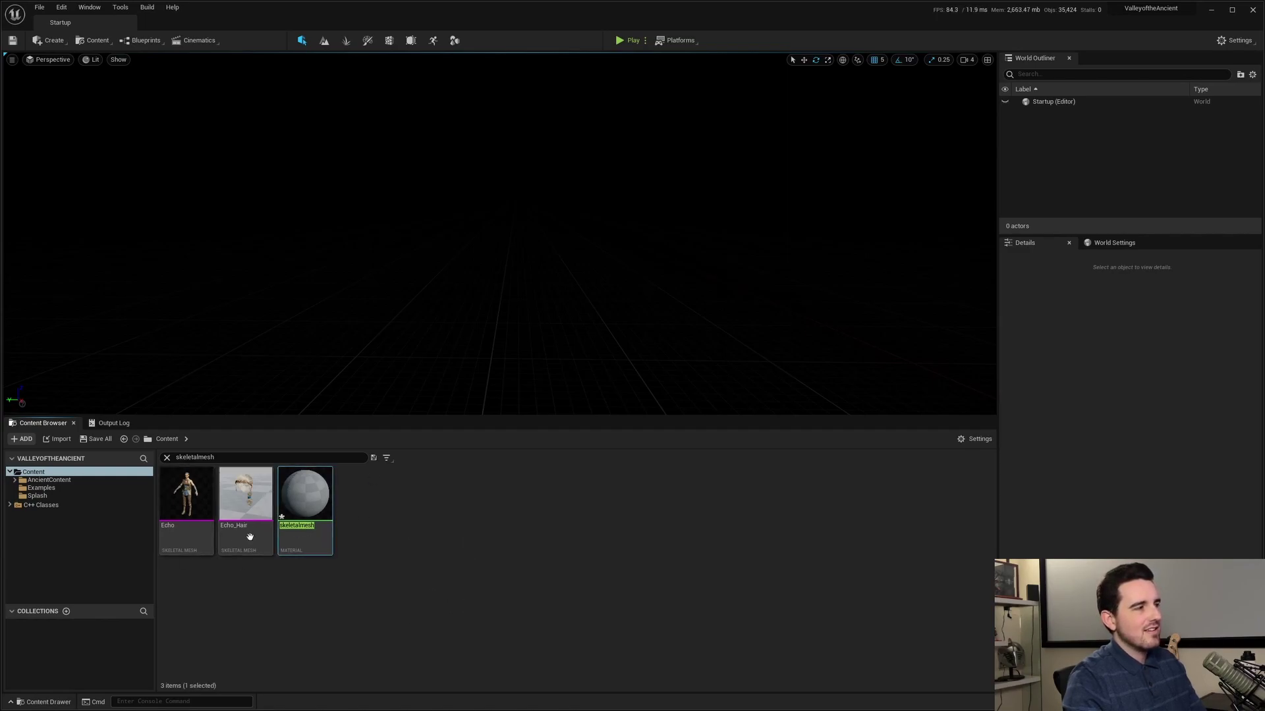
- Empty the search box to show the full Content folder again
left_click(173, 461)
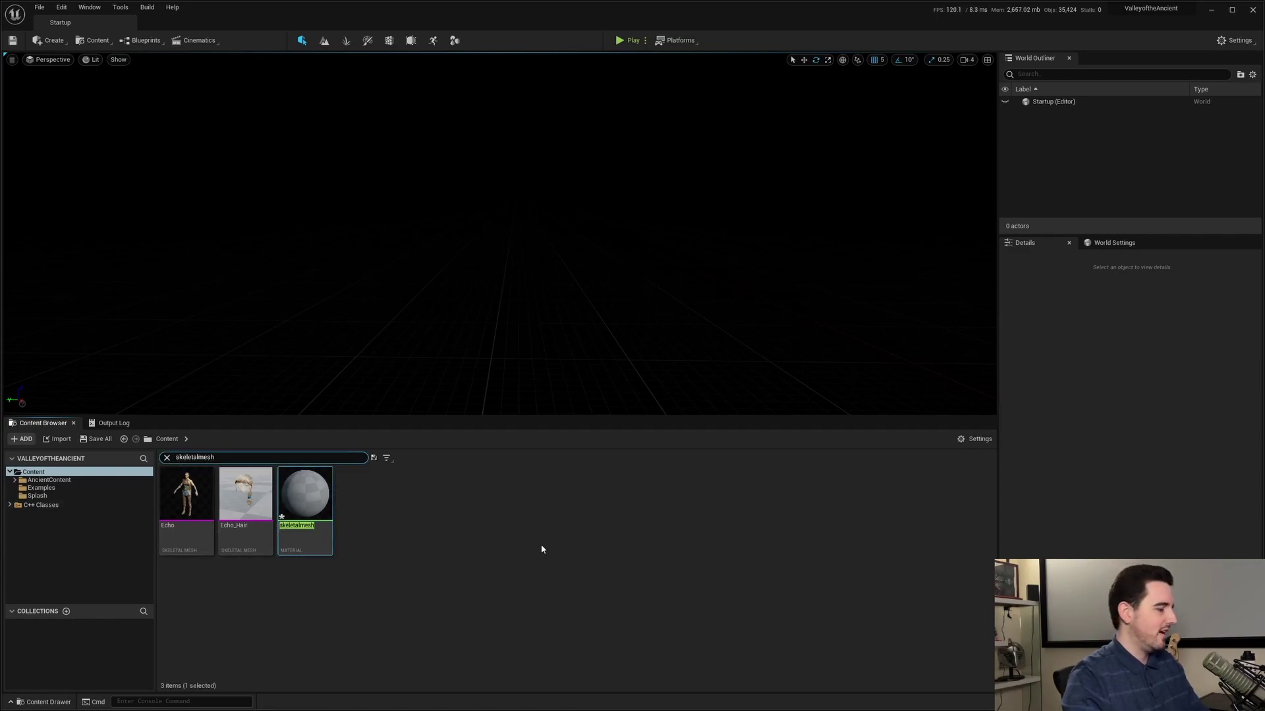
type("type =")
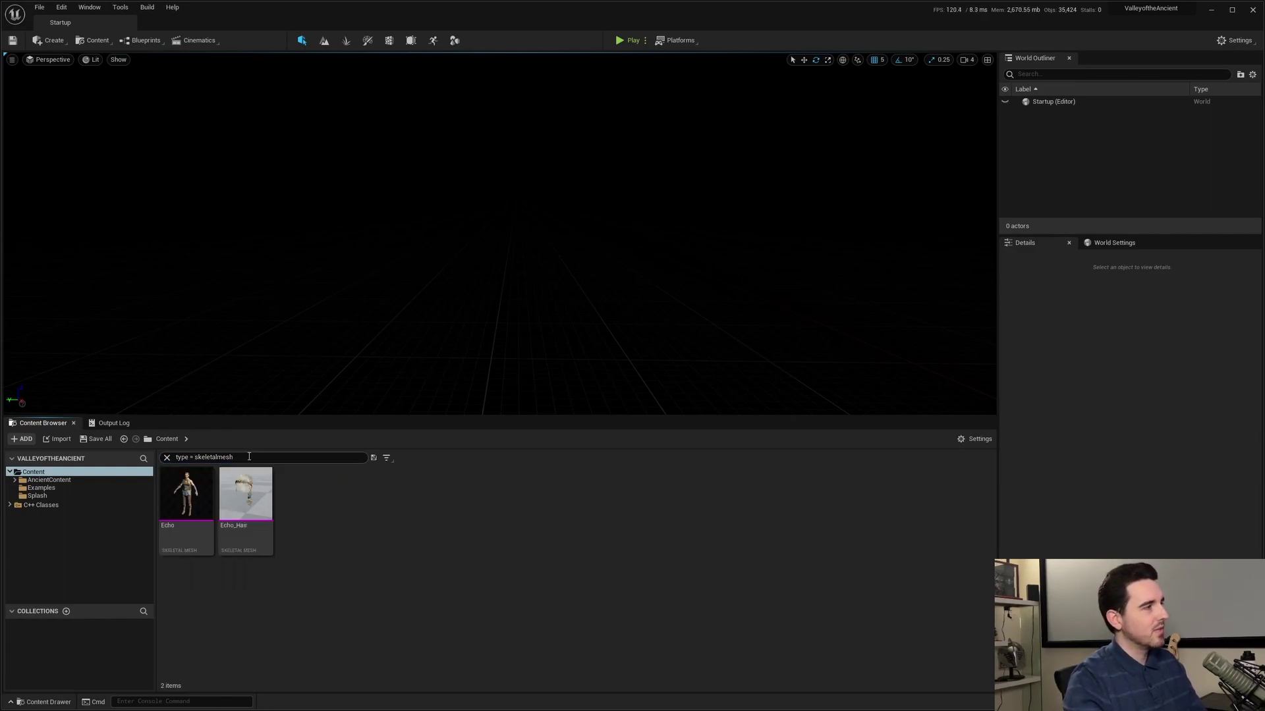
left_click(249, 456)
key("ctrl+a")
key("BackSpace")
left_click(538, 563)
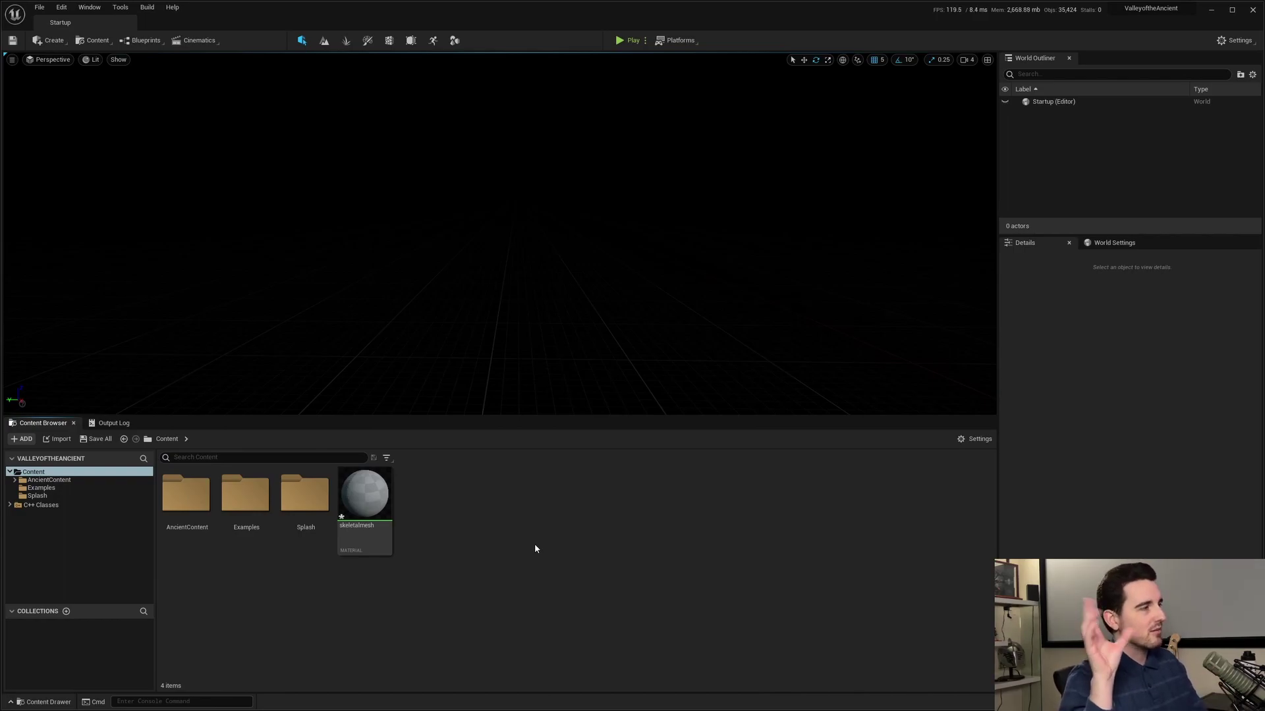
left_click(251, 458)
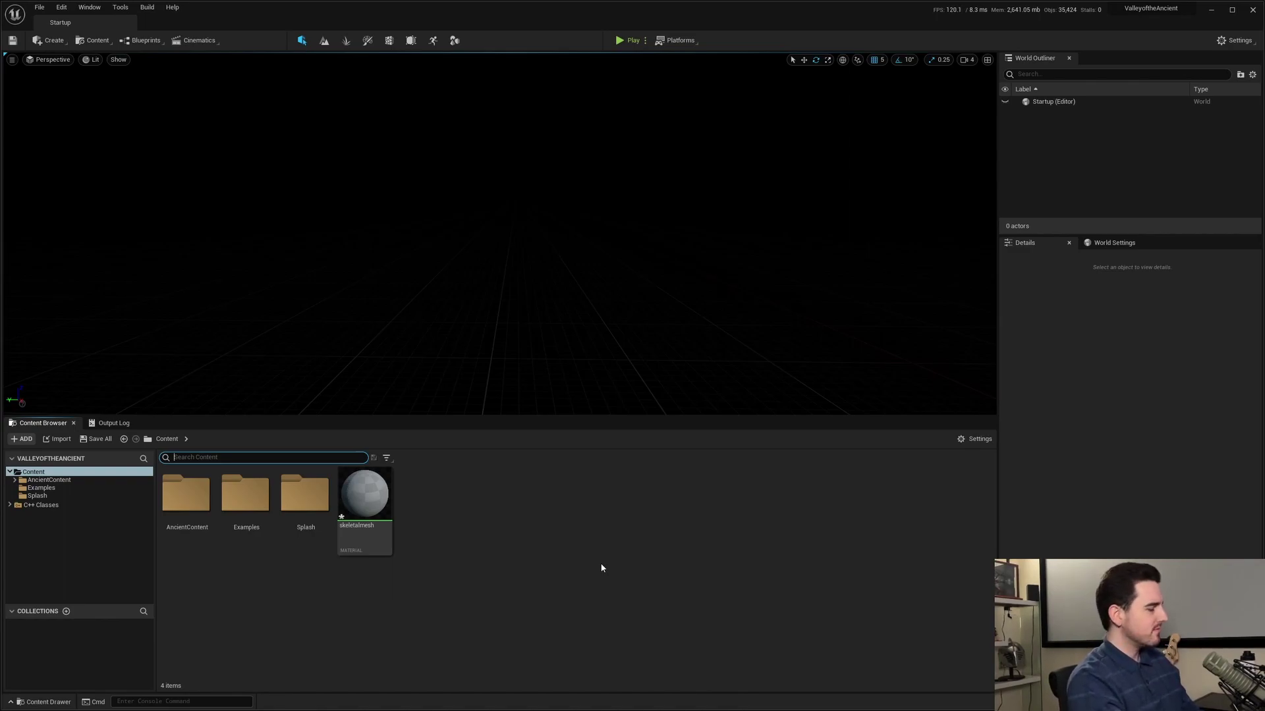
- Search 'triangles > 10000' to list 92 high-poly assets and check thumbnail triangle counts
type("triangles")
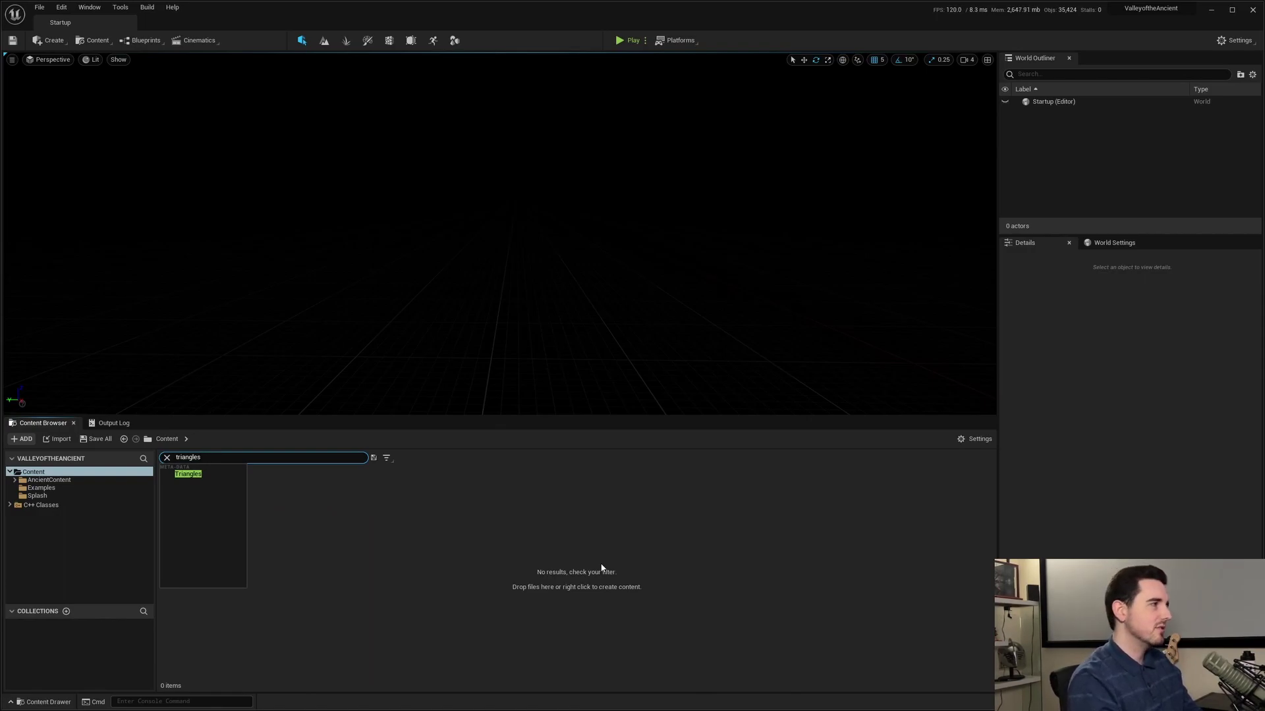
type(" > 10000")
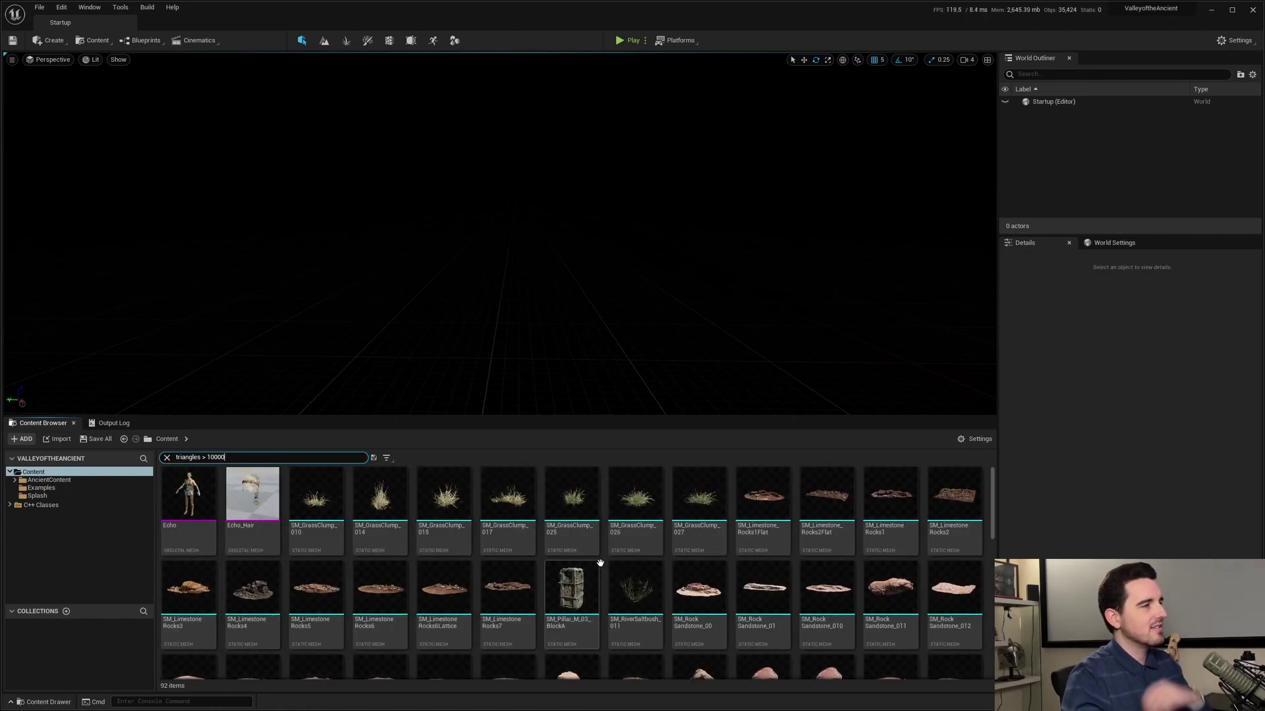
left_click(476, 460)
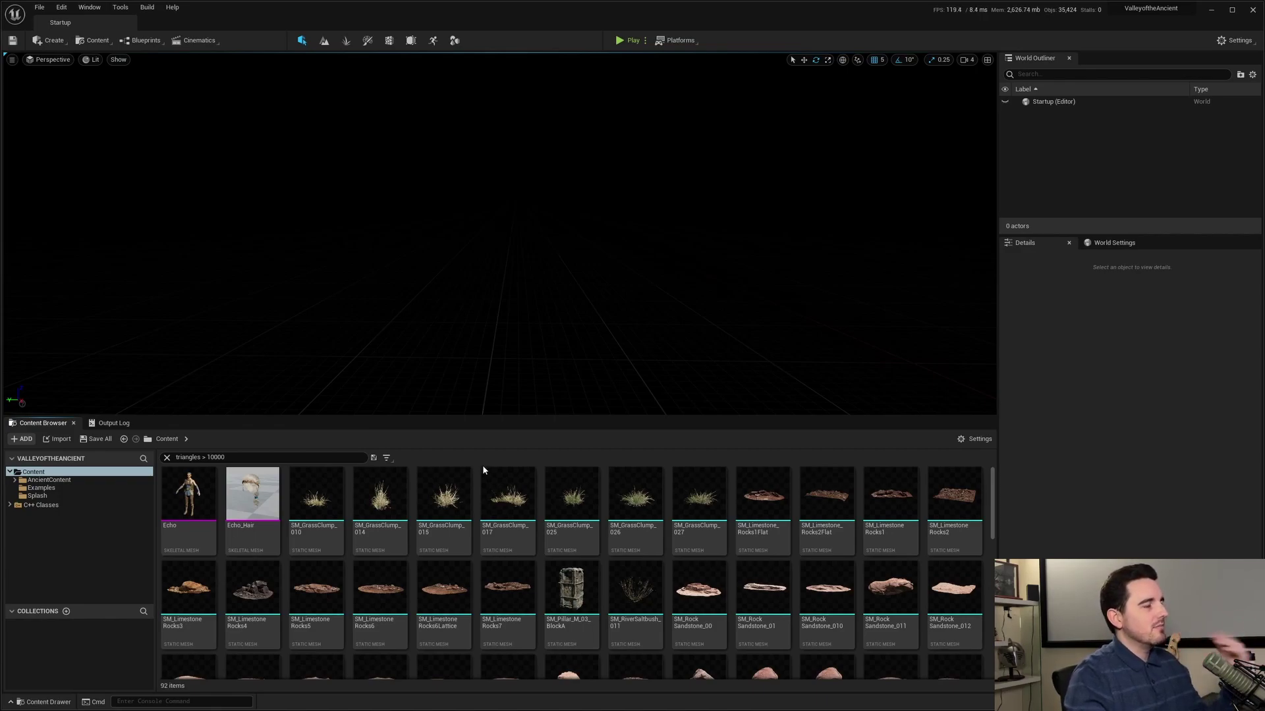
left_click(276, 458)
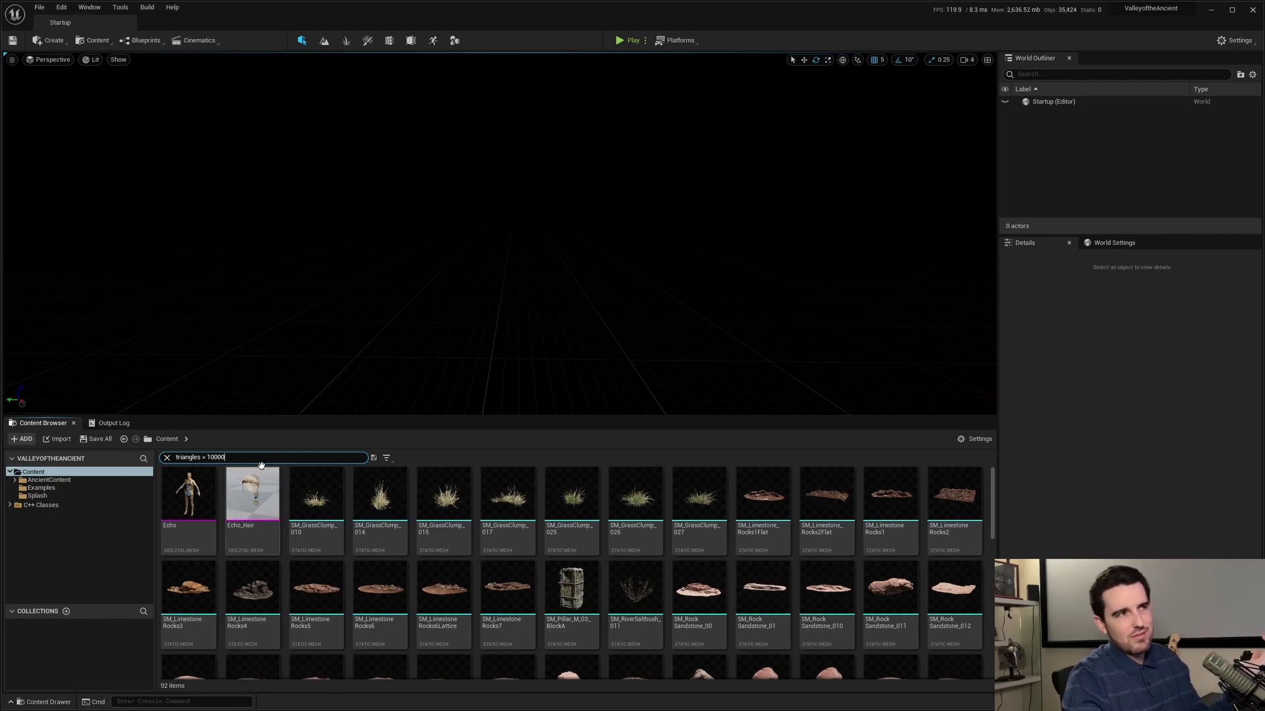
mouse_move(594, 475)
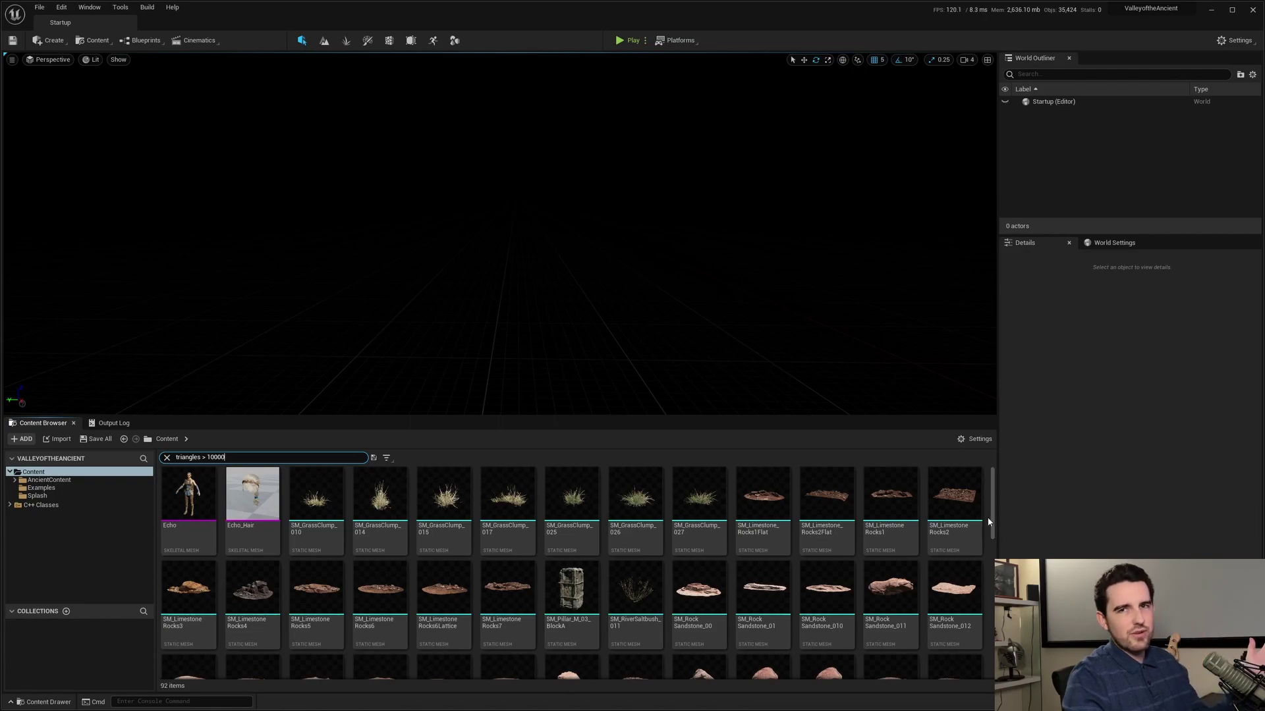
mouse_move(983, 504)
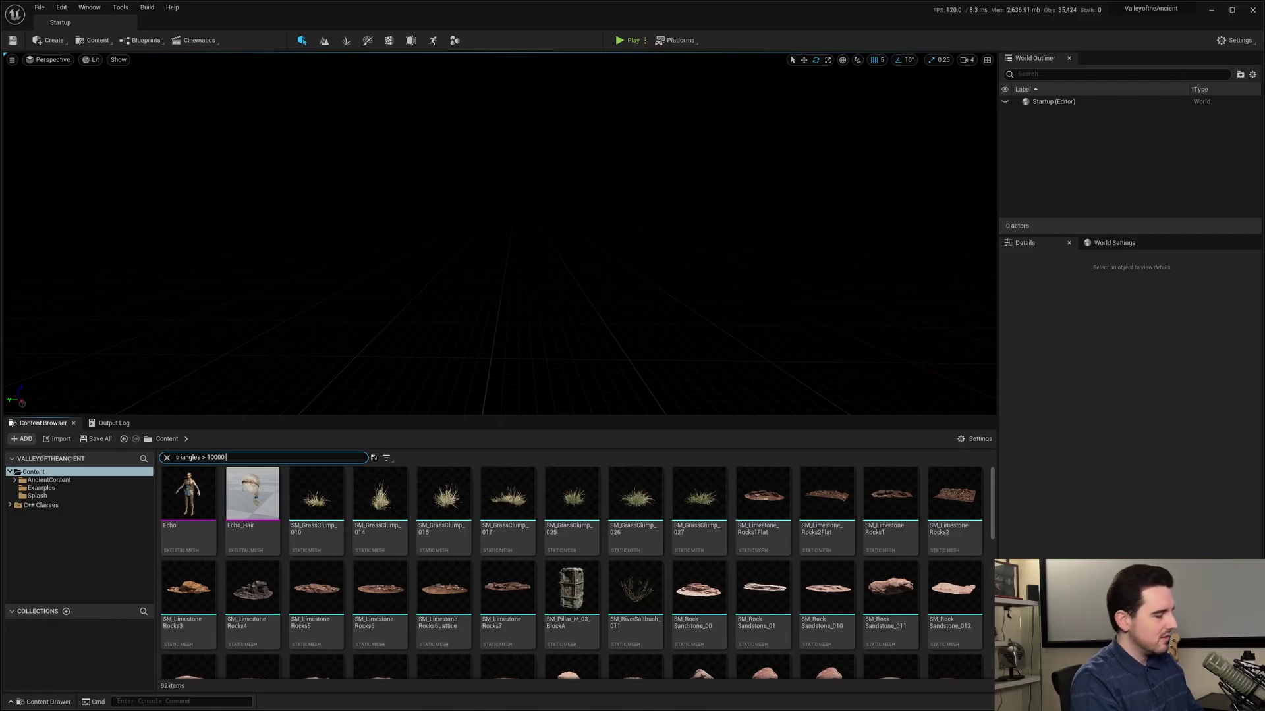
- Append '& type=staticmesh & lods=1' to the 'triangles > 10000' search
type("& ")
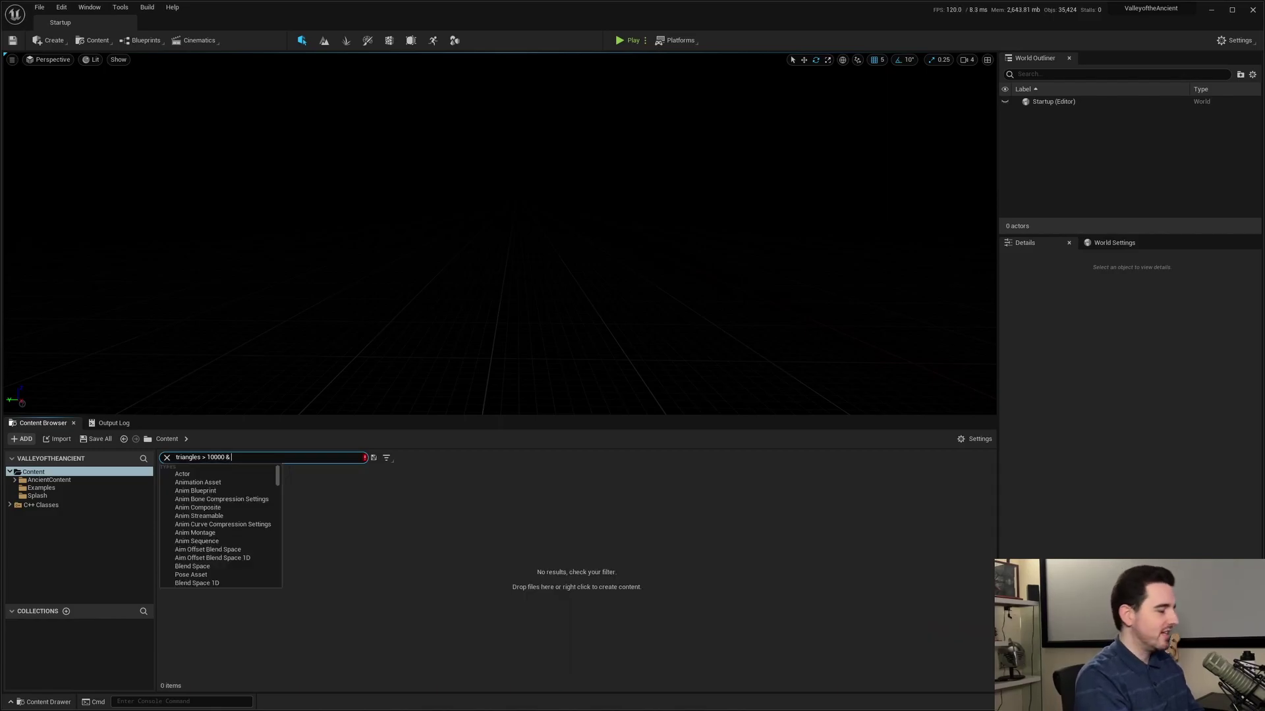
type("type=staticmesh")
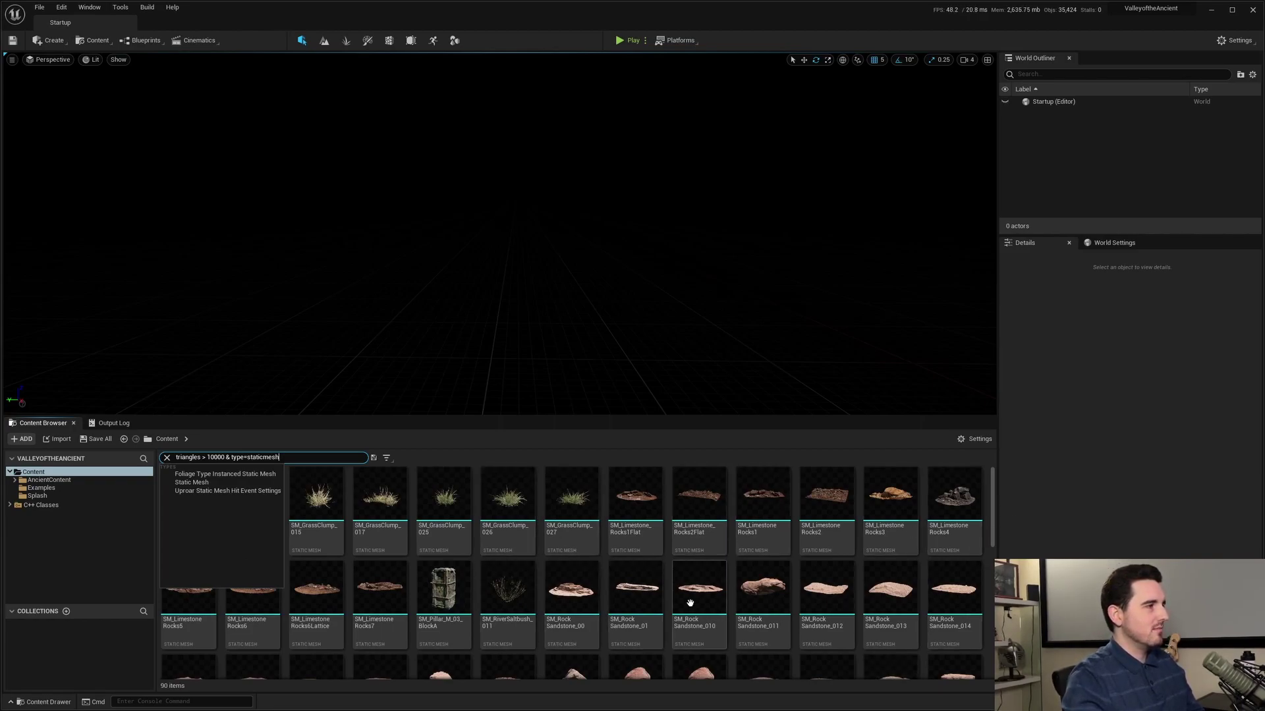
mouse_move(552, 558)
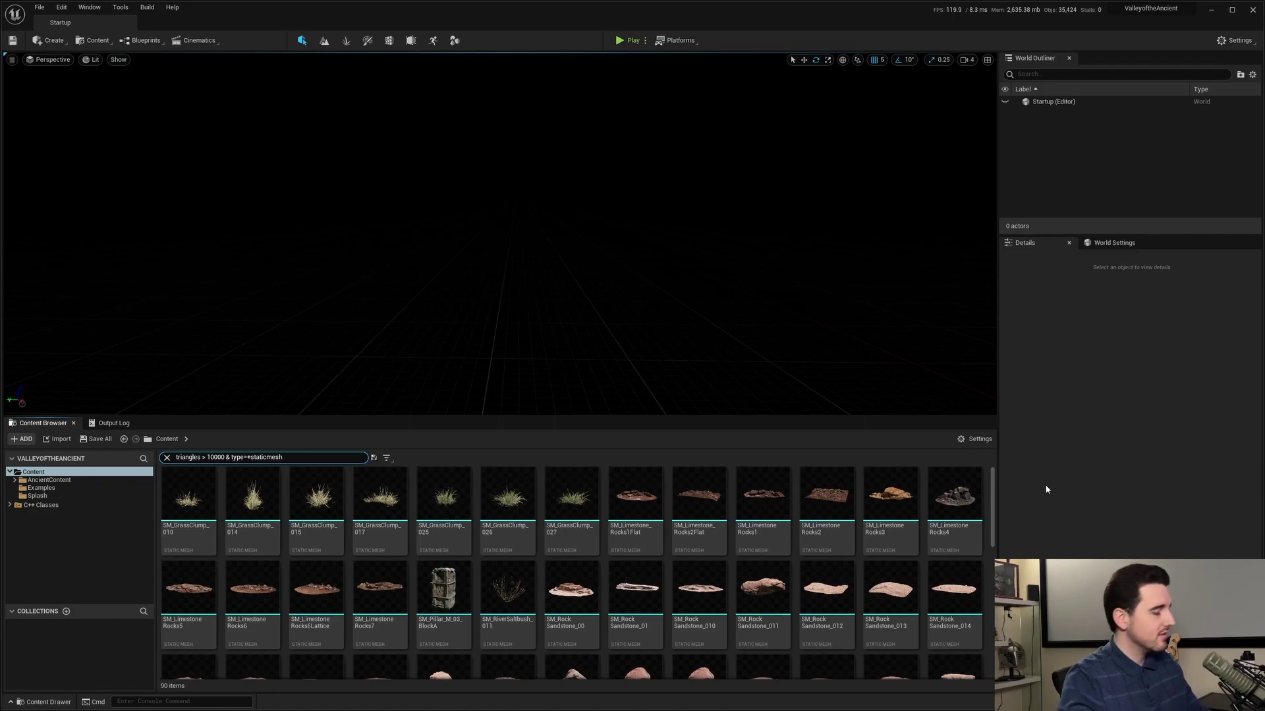
type("&")
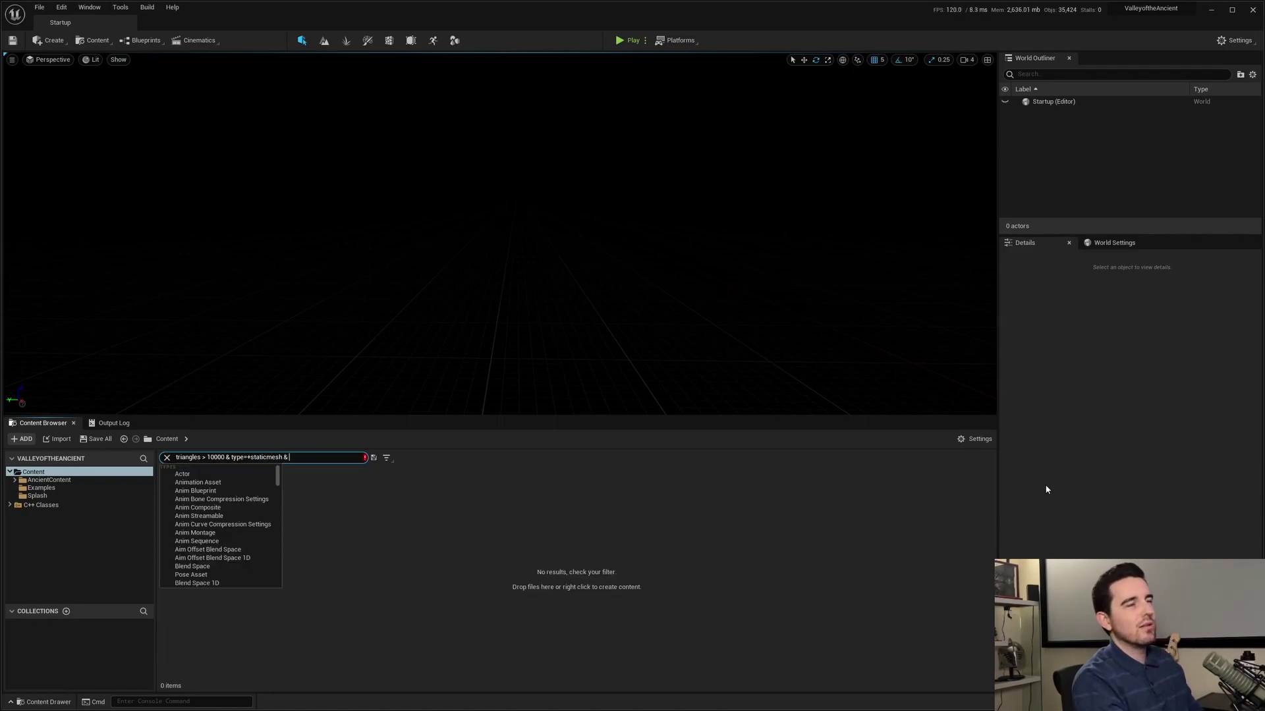
type(" lods")
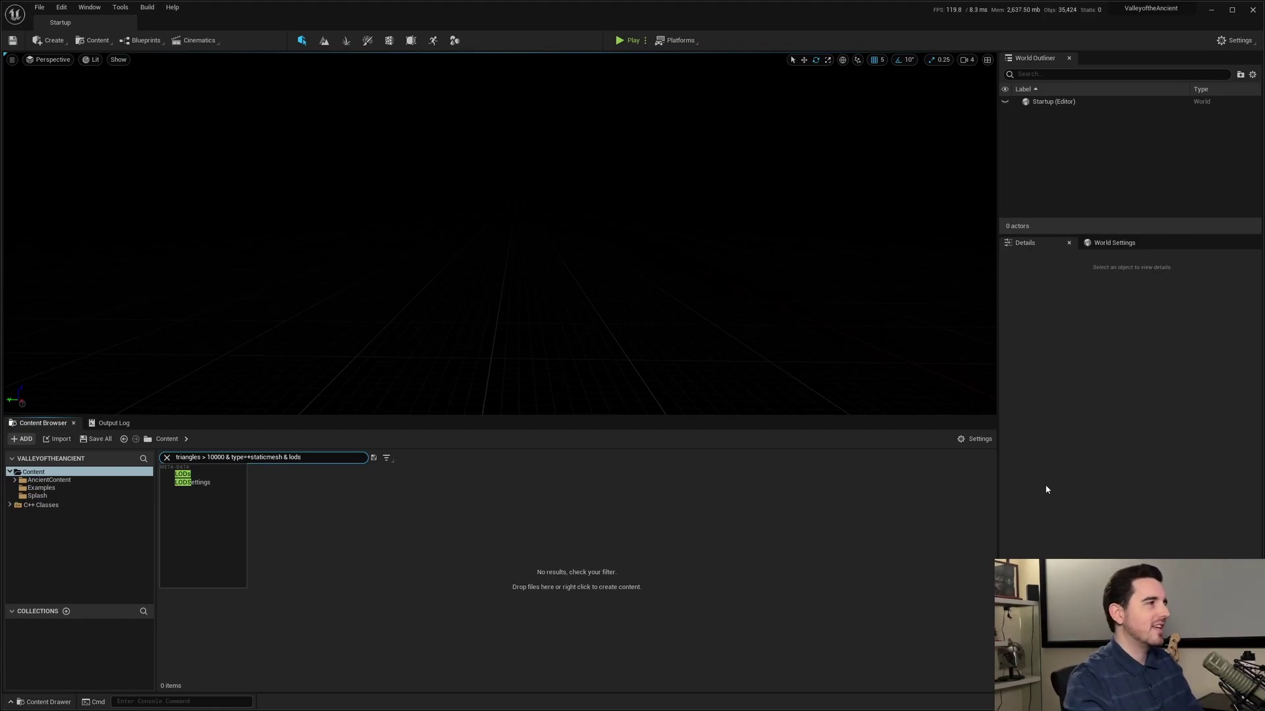
type("=1")
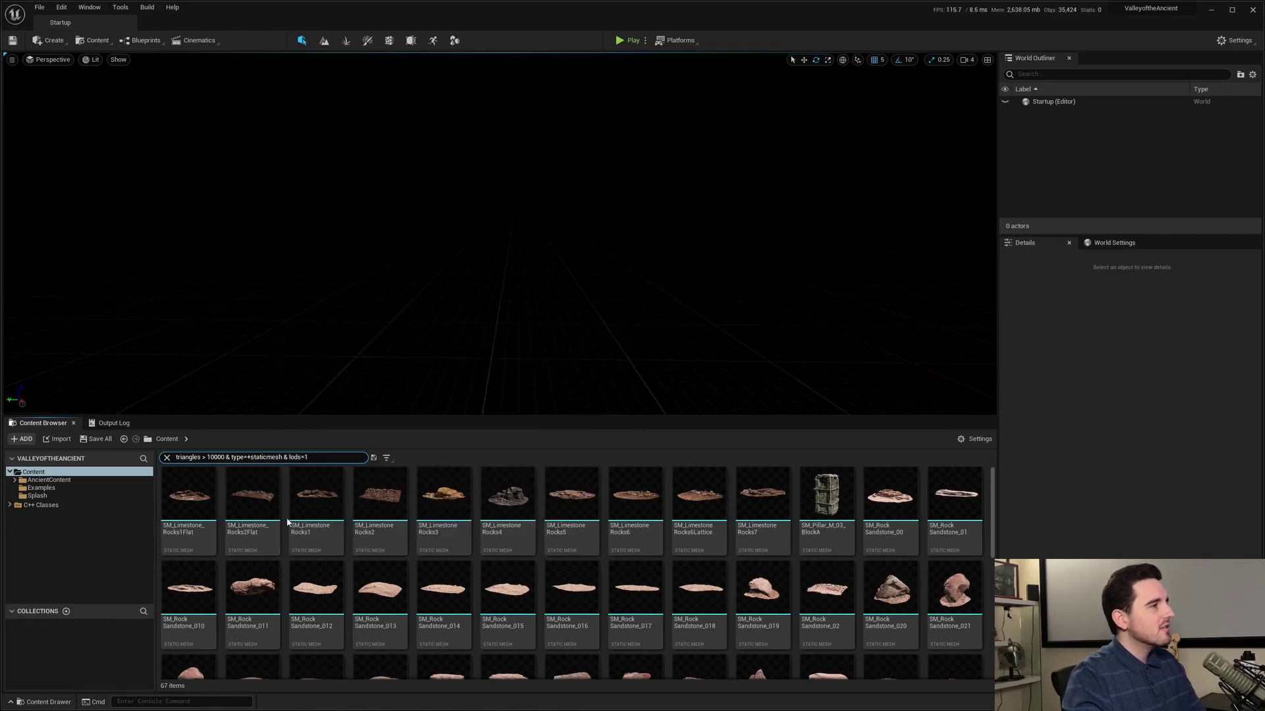
scroll(288, 522, "down", 5)
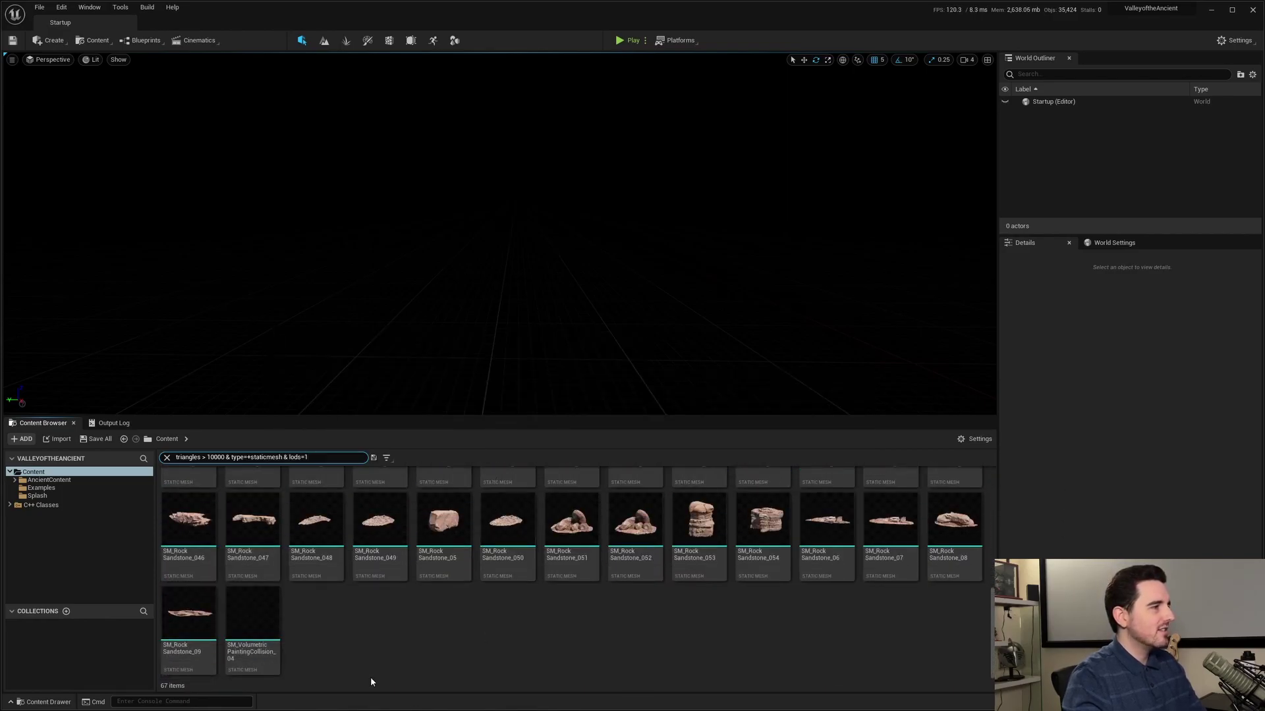
scroll(372, 671, "up", 5)
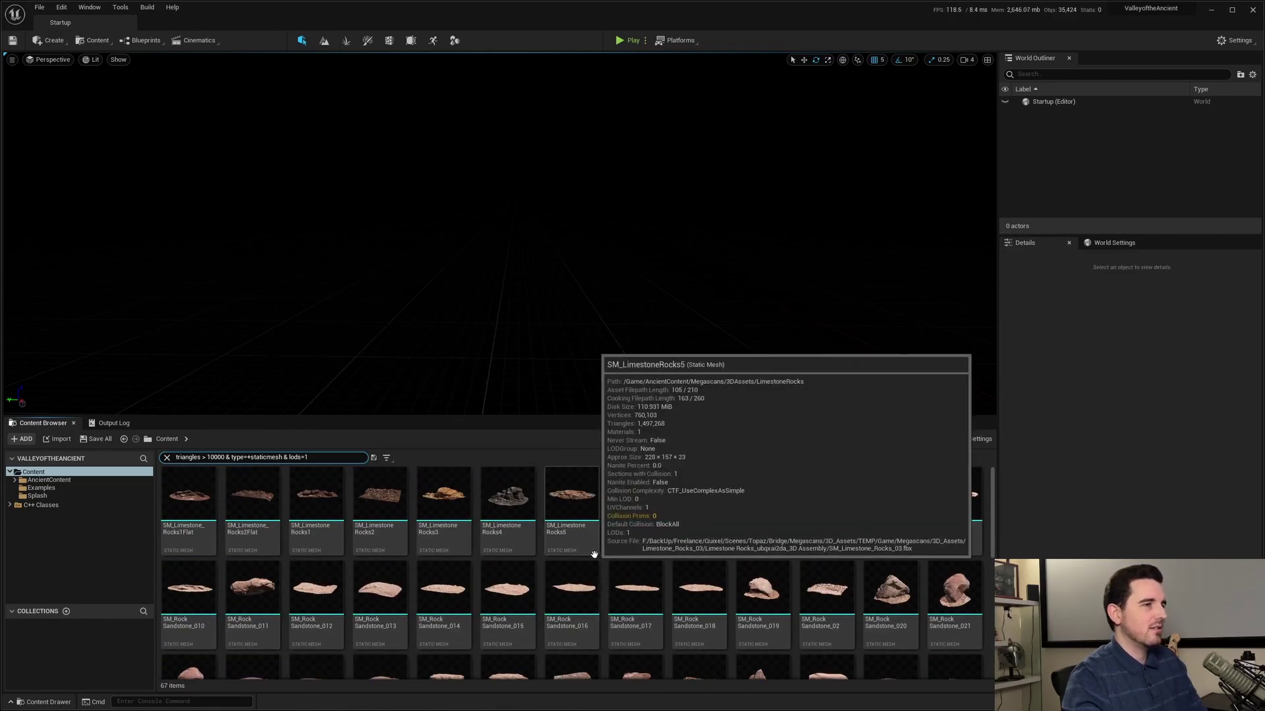
scroll(629, 659, "down", 2)
left_click(635, 649)
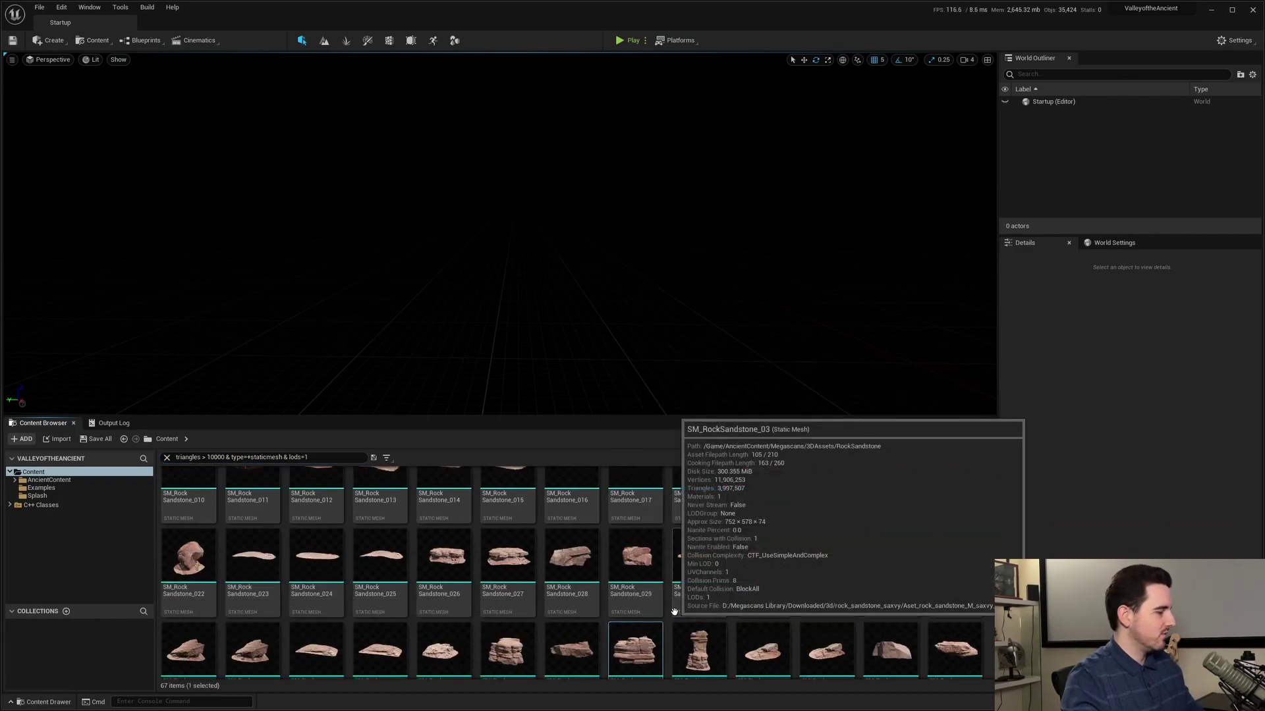
key("ctrl+a")
left_click(585, 551)
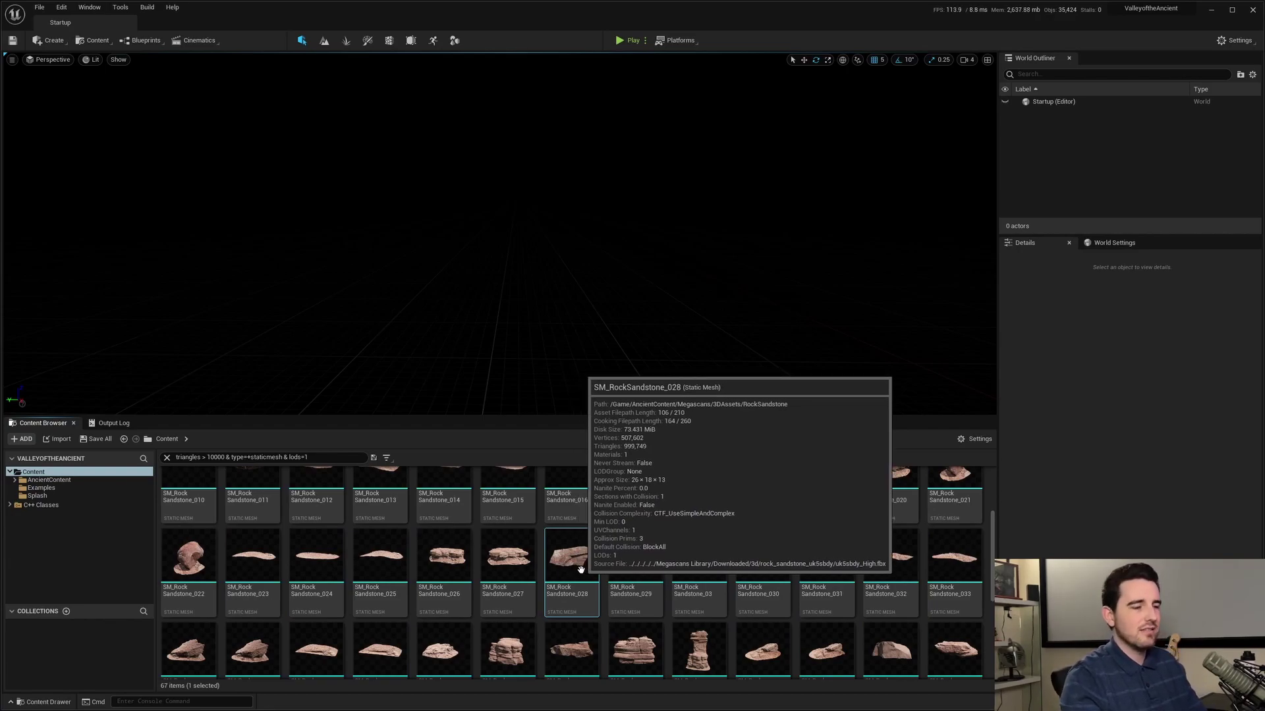
scroll(378, 525, "down", 5)
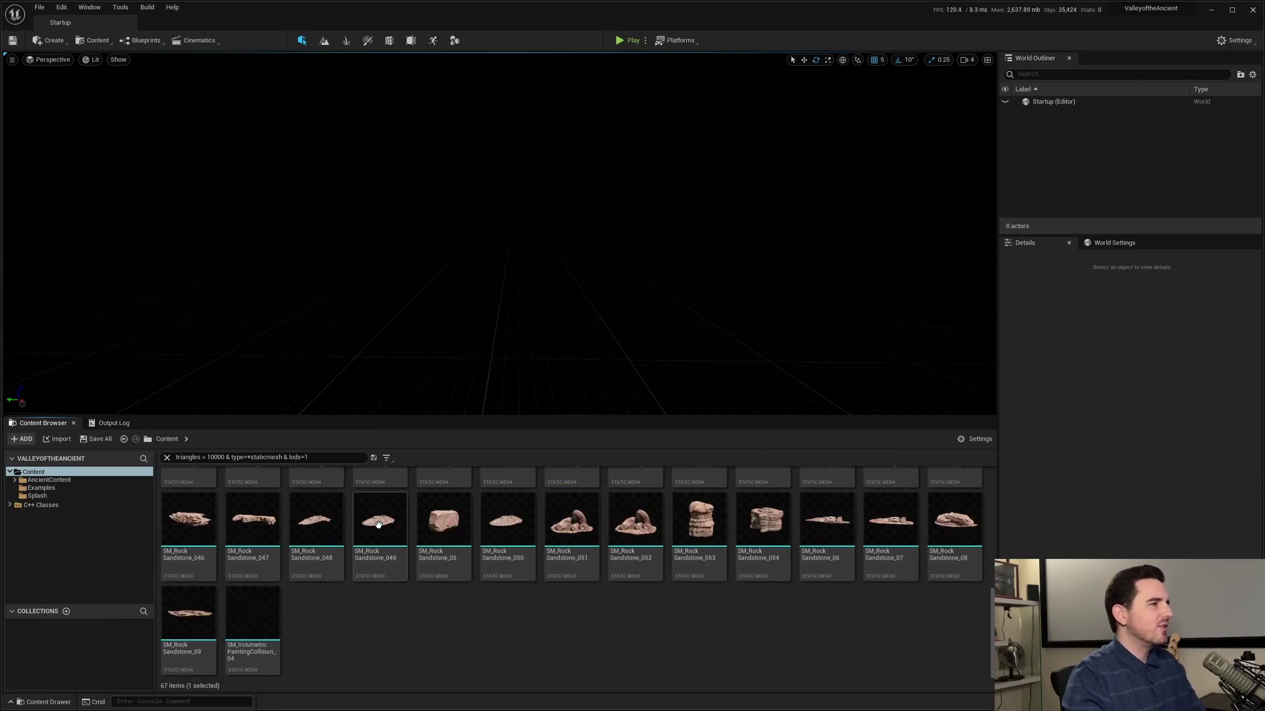
left_click(385, 644)
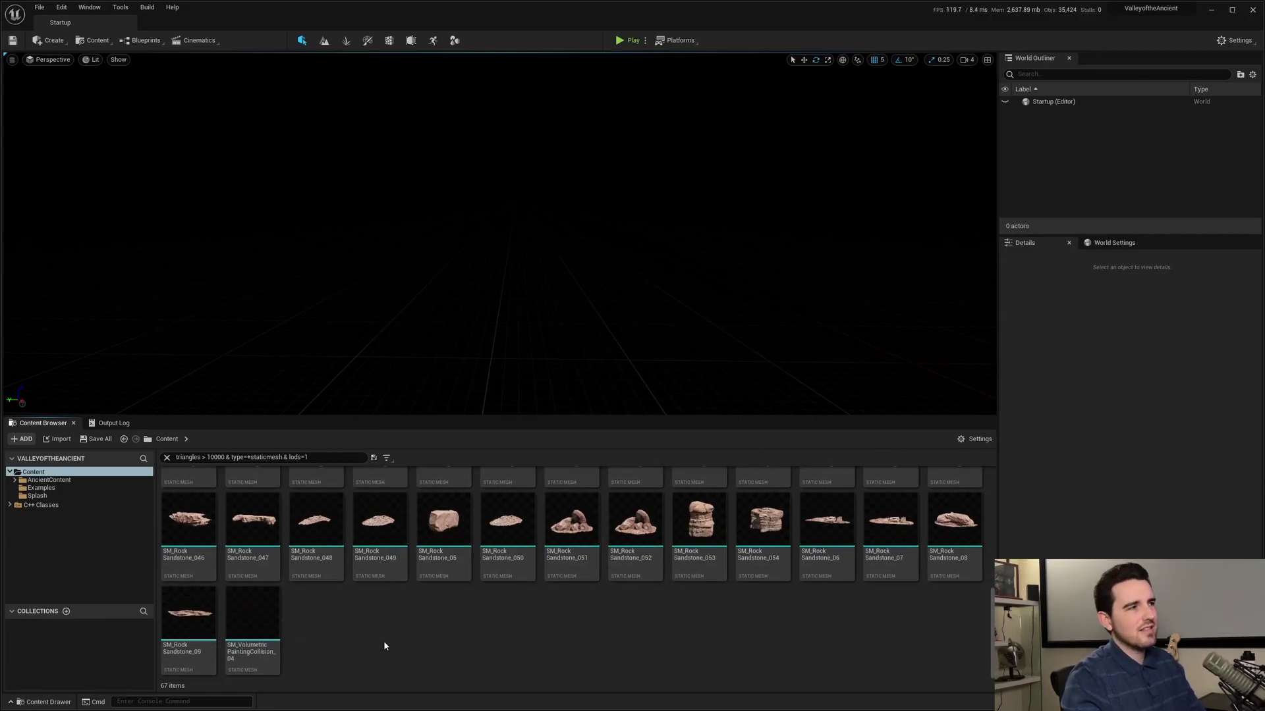
key("ctrl+f")
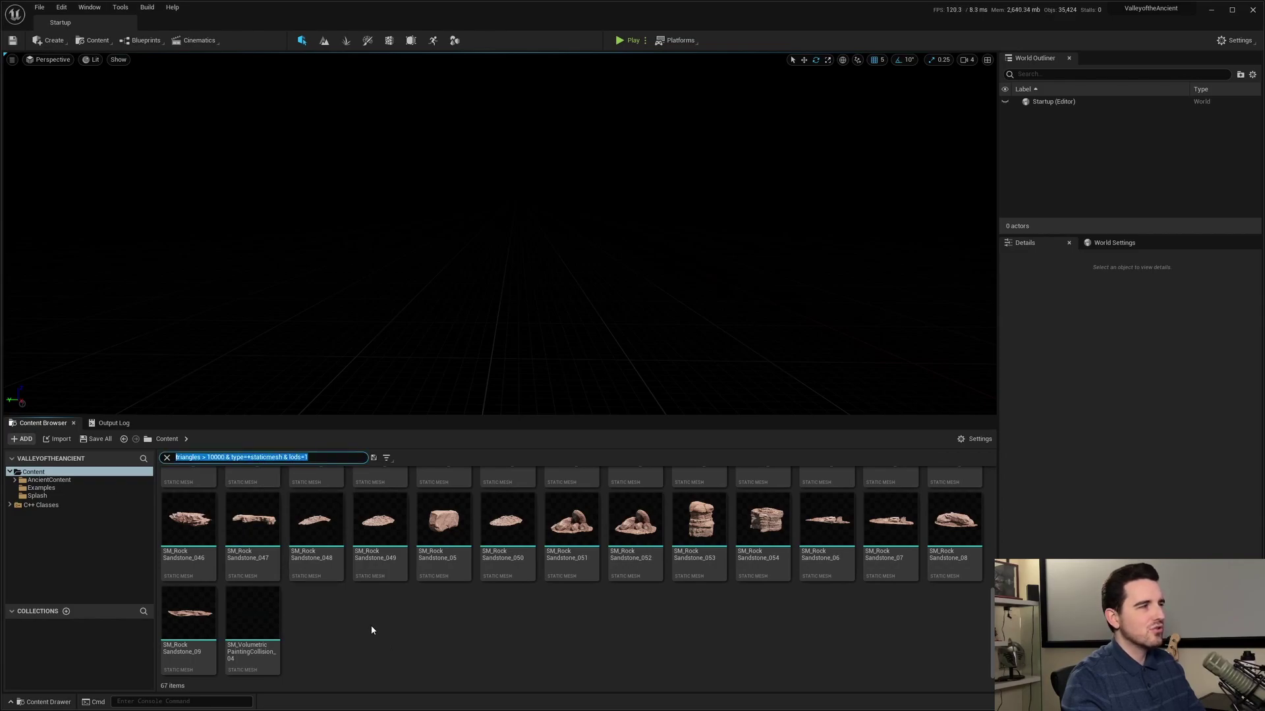
left_click(372, 631)
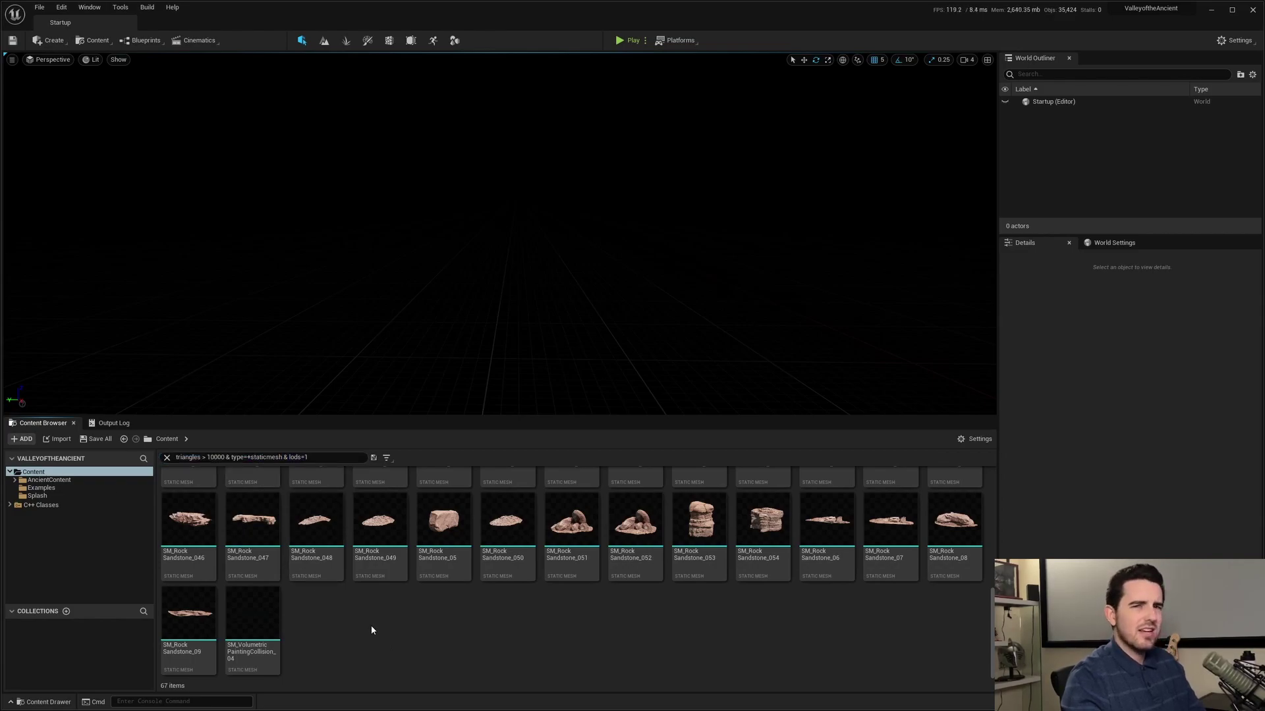
key("ctrl+f")
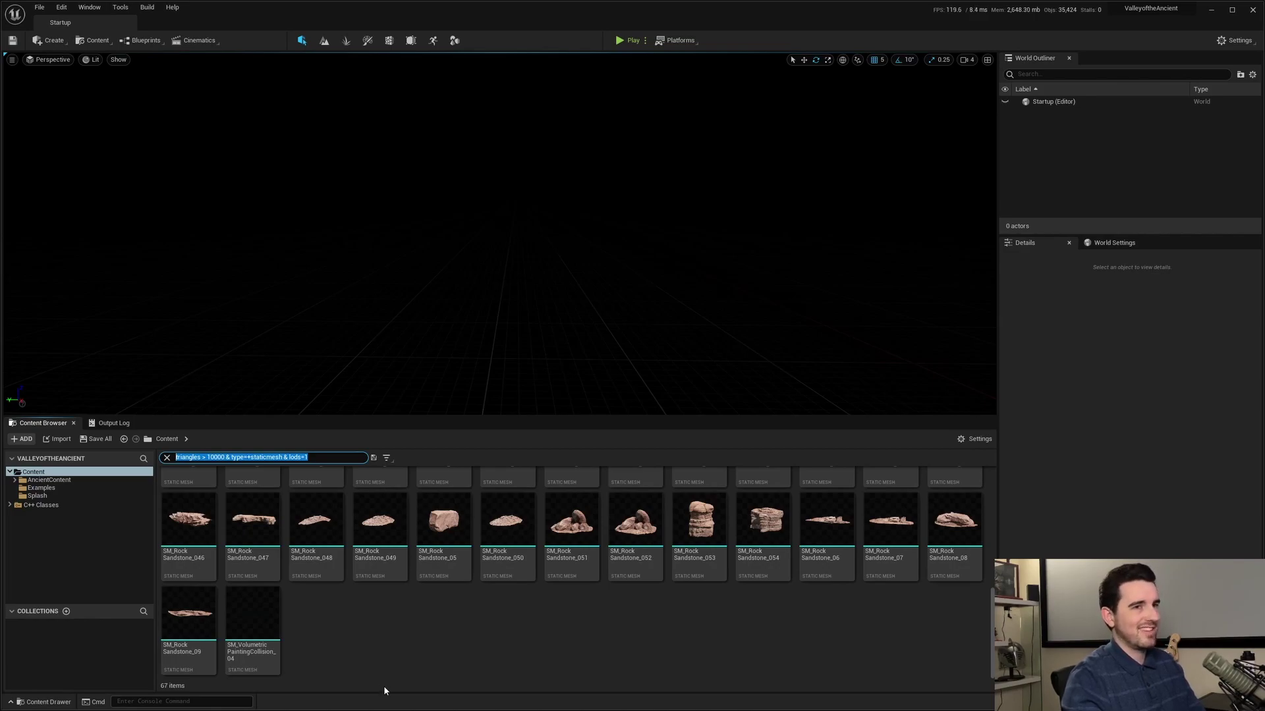
- Save the current search as Local Collection 'StaticMeshesThatNeedOptimization' via the save-search icon
left_click(385, 690)
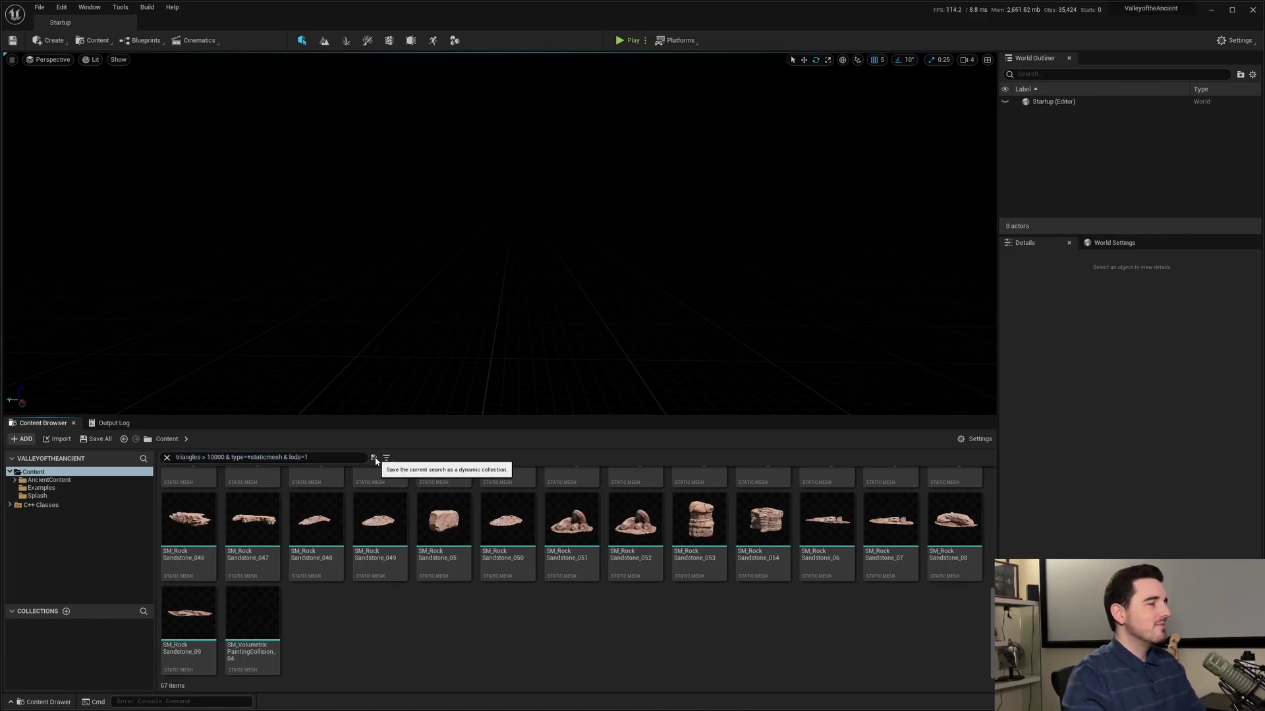
left_click(373, 459)
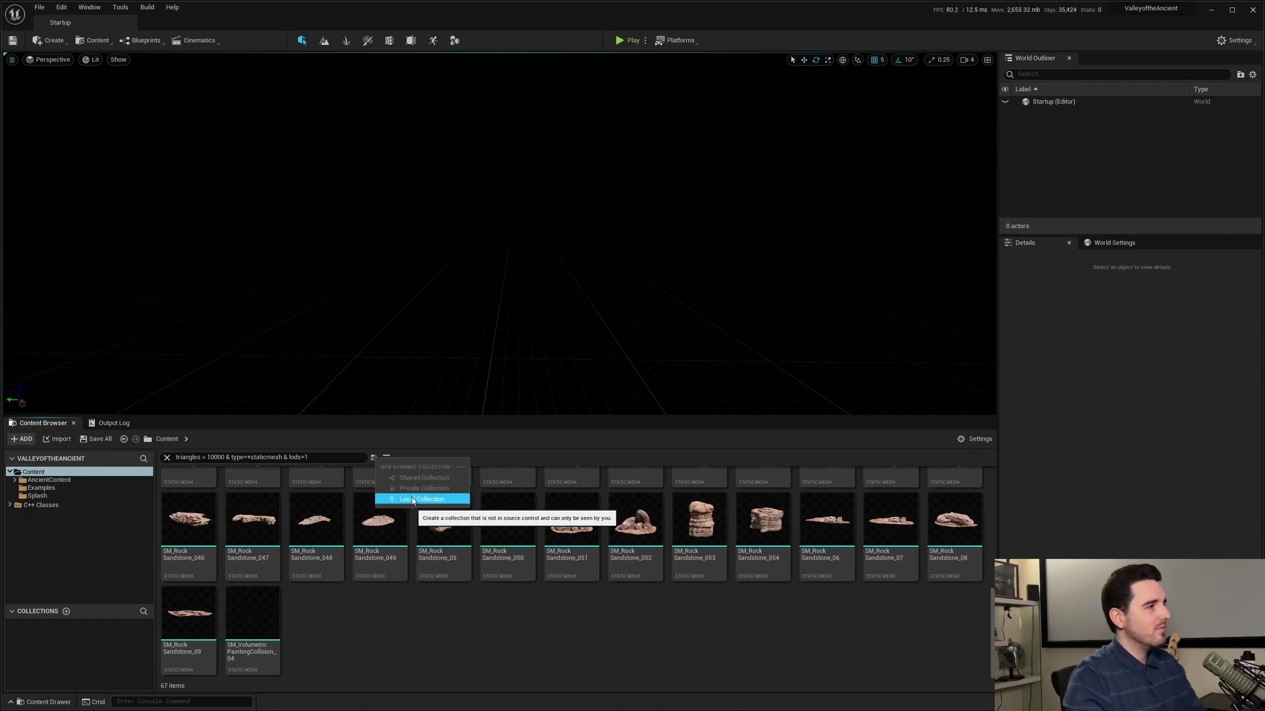
left_click(419, 499)
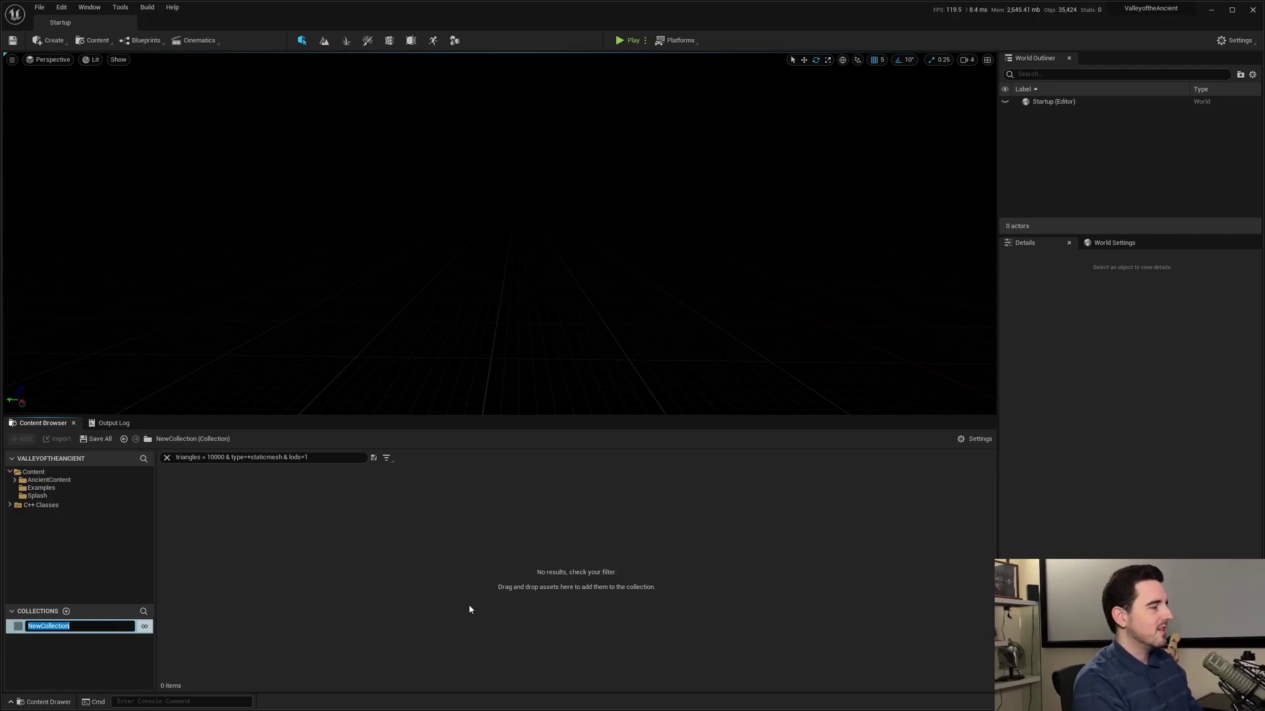
type("StaticMeshesThatNeedOp")
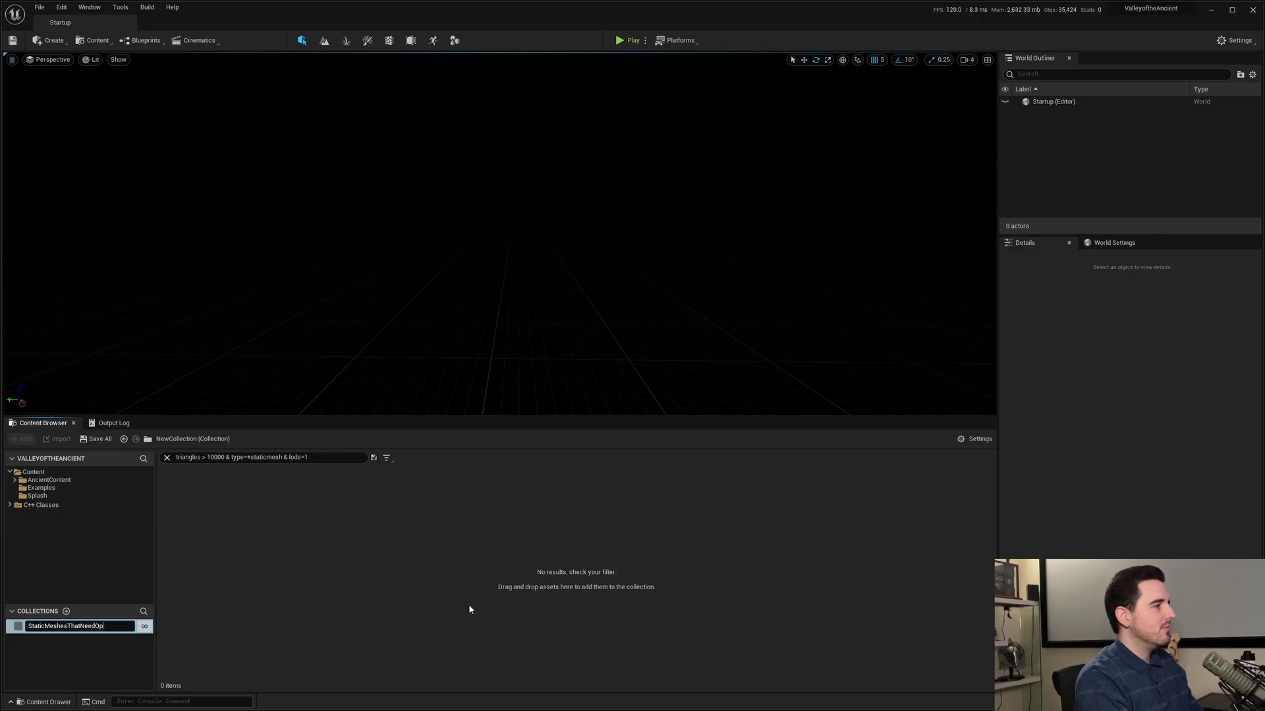
type("timization")
key("Return")
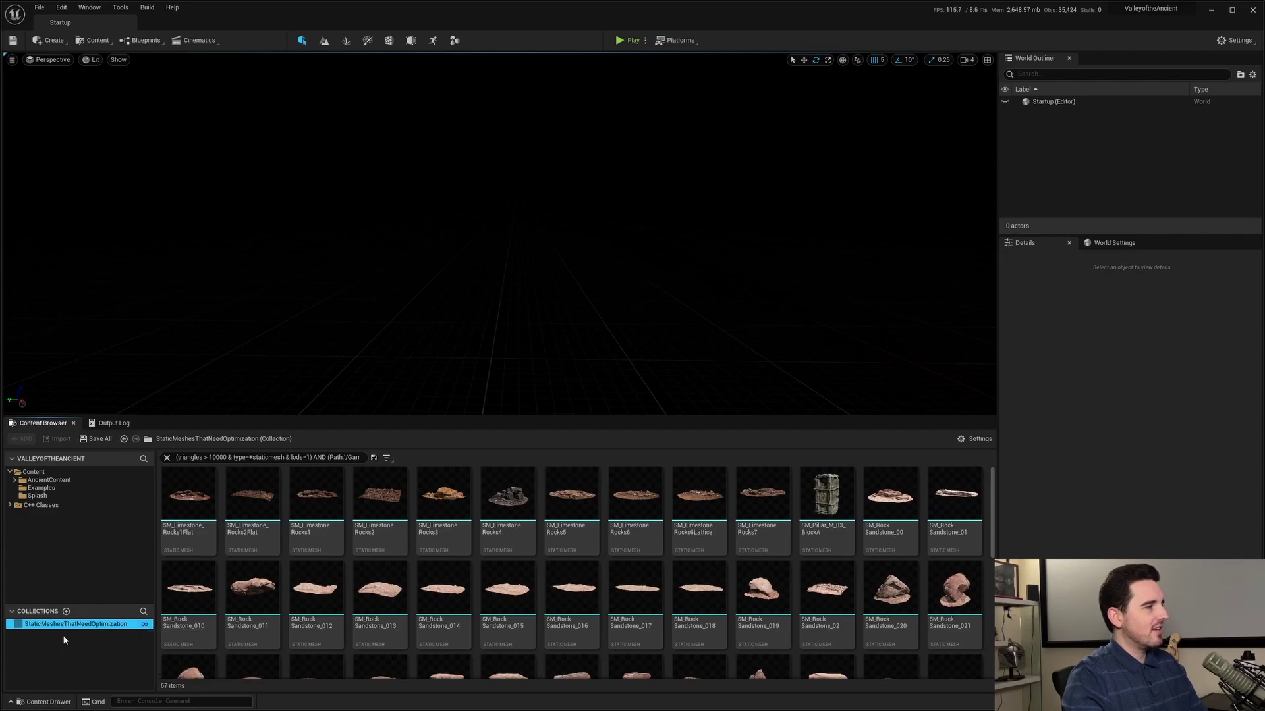
- Clear the search on Content, check the StaticMeshesThatNeedOptimization collection, and return to Content
left_click(58, 472)
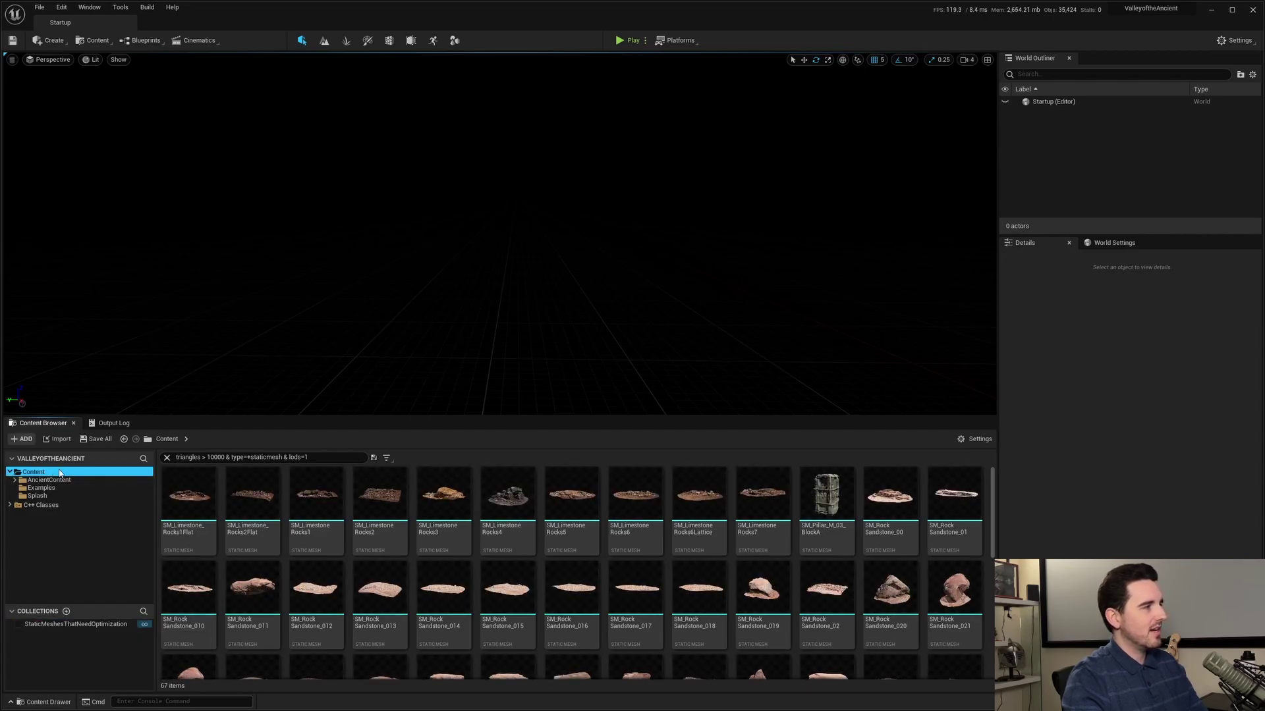
left_click(166, 457)
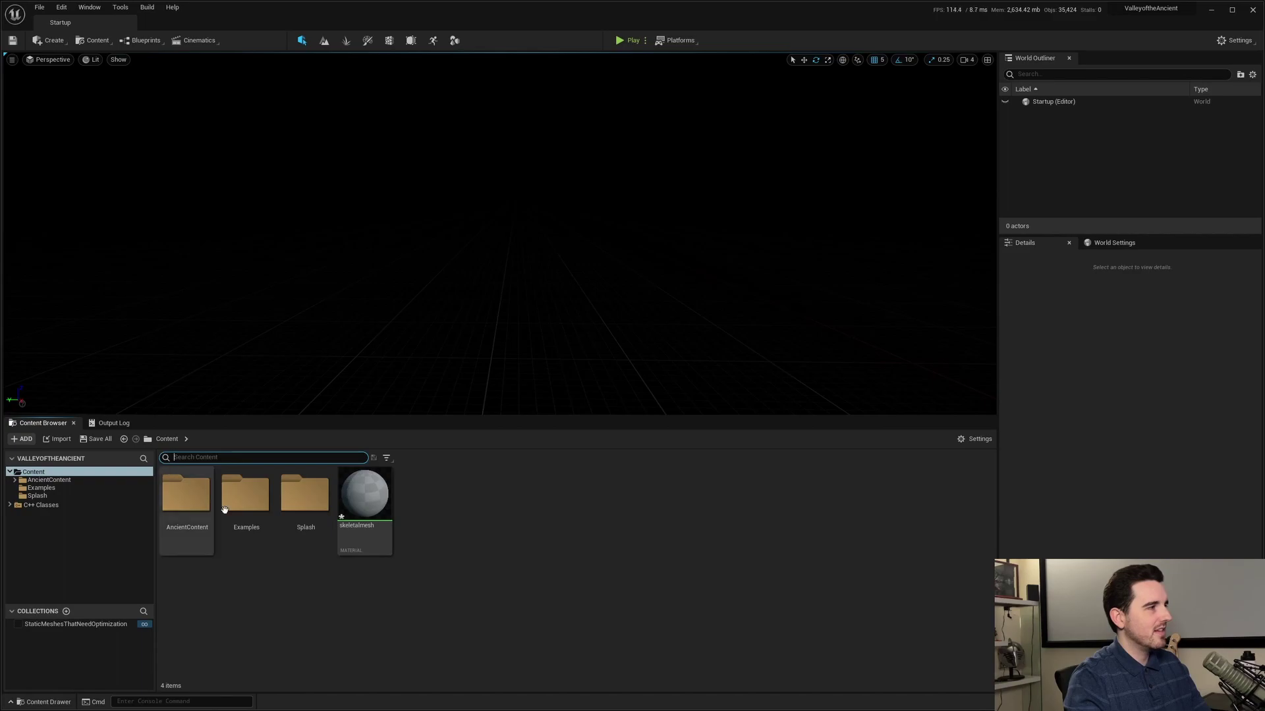
left_click(187, 497)
left_click(563, 633)
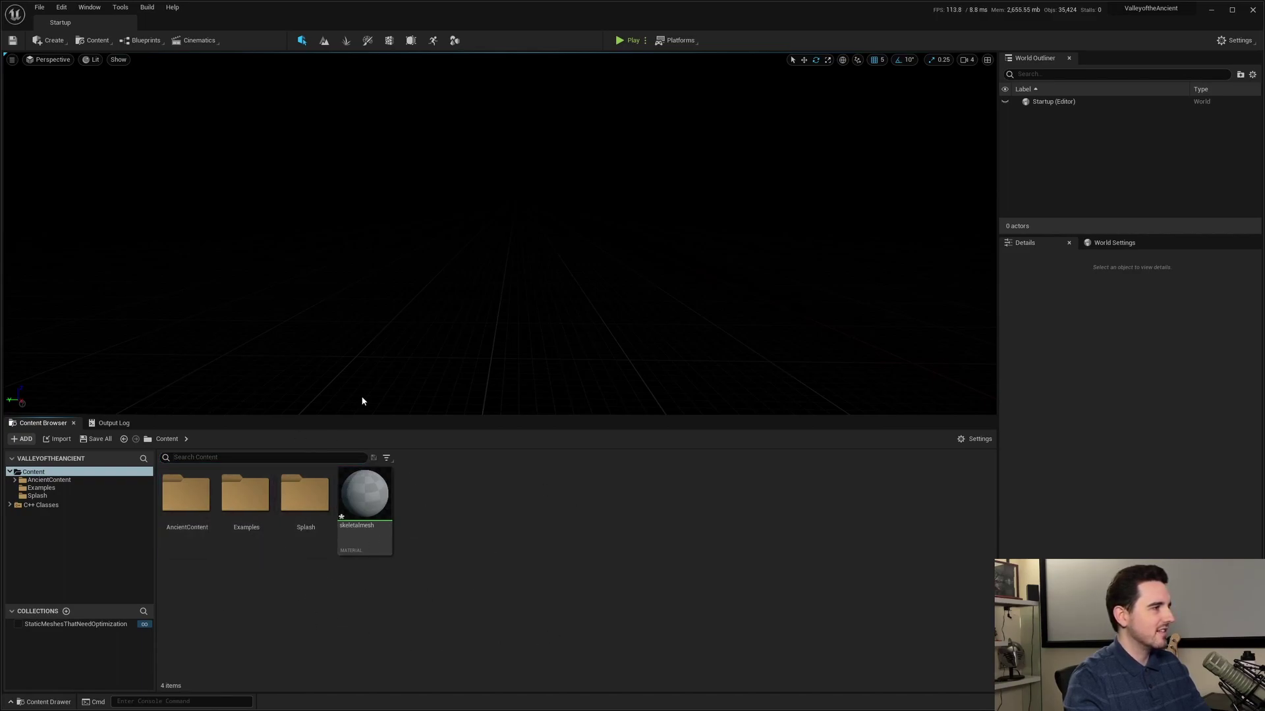
left_click(58, 625)
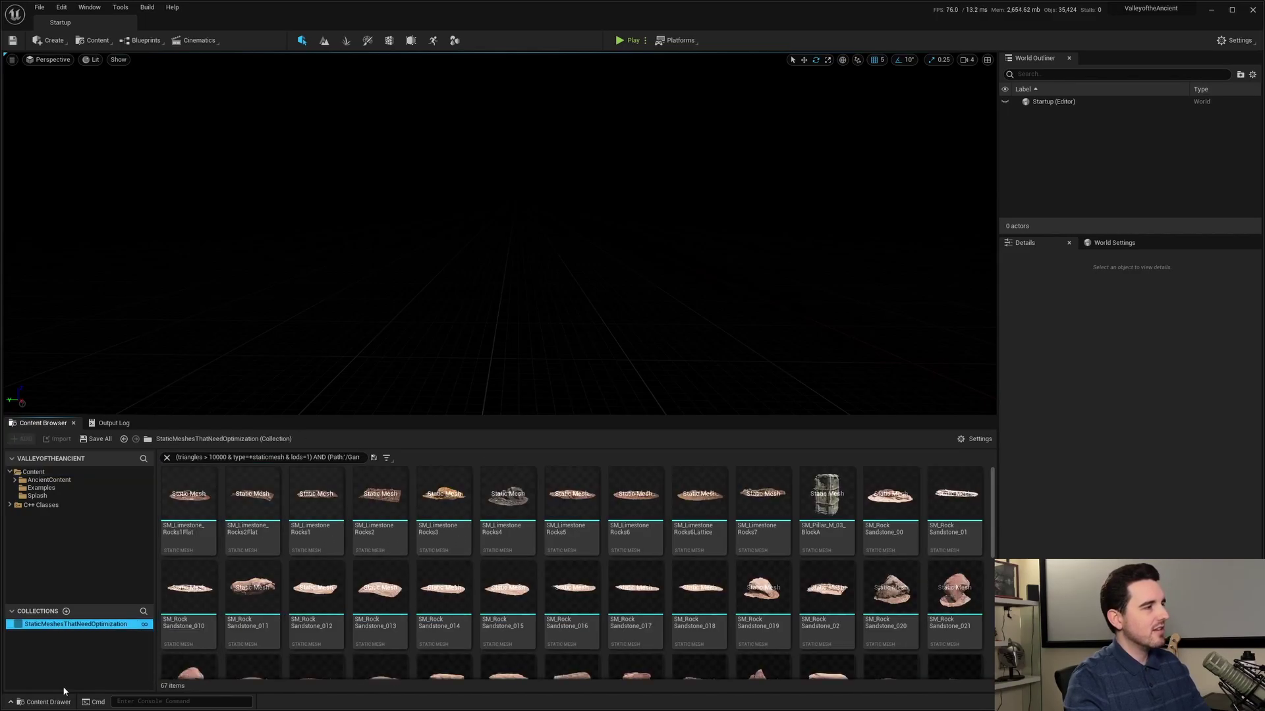
scroll(765, 544, "down", 2)
scroll(763, 543, "up", 6)
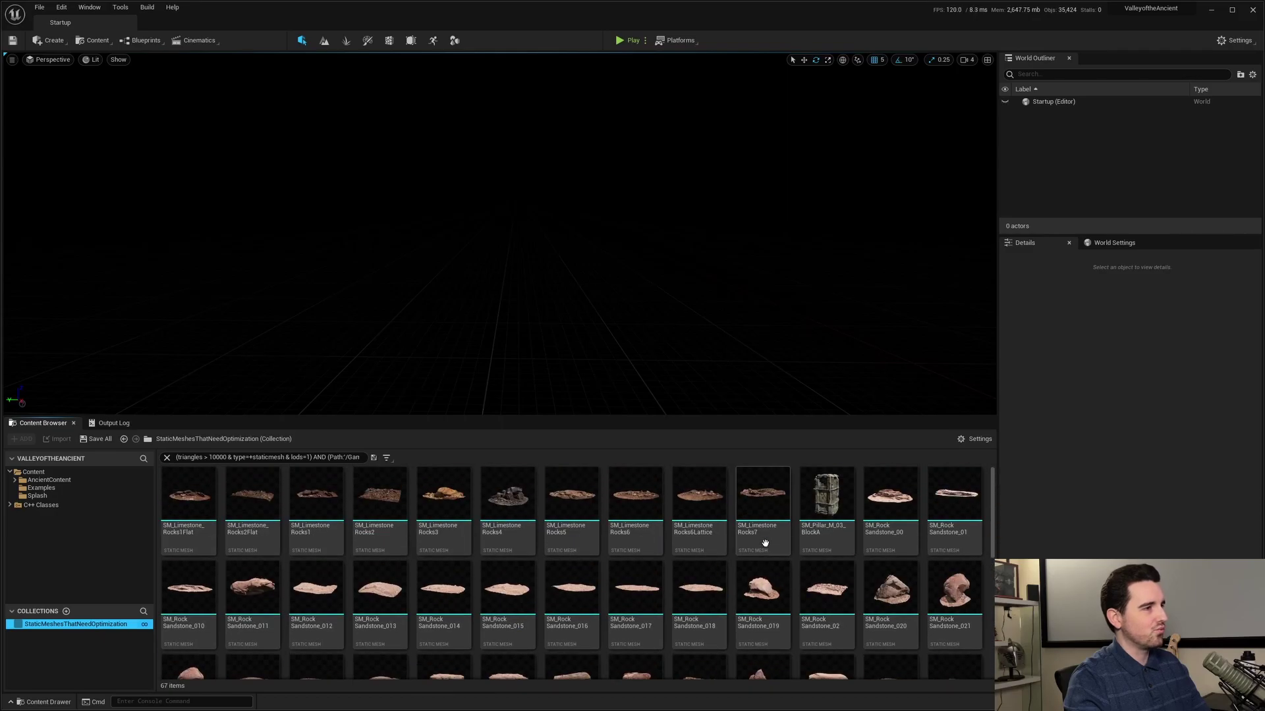
left_click(34, 473)
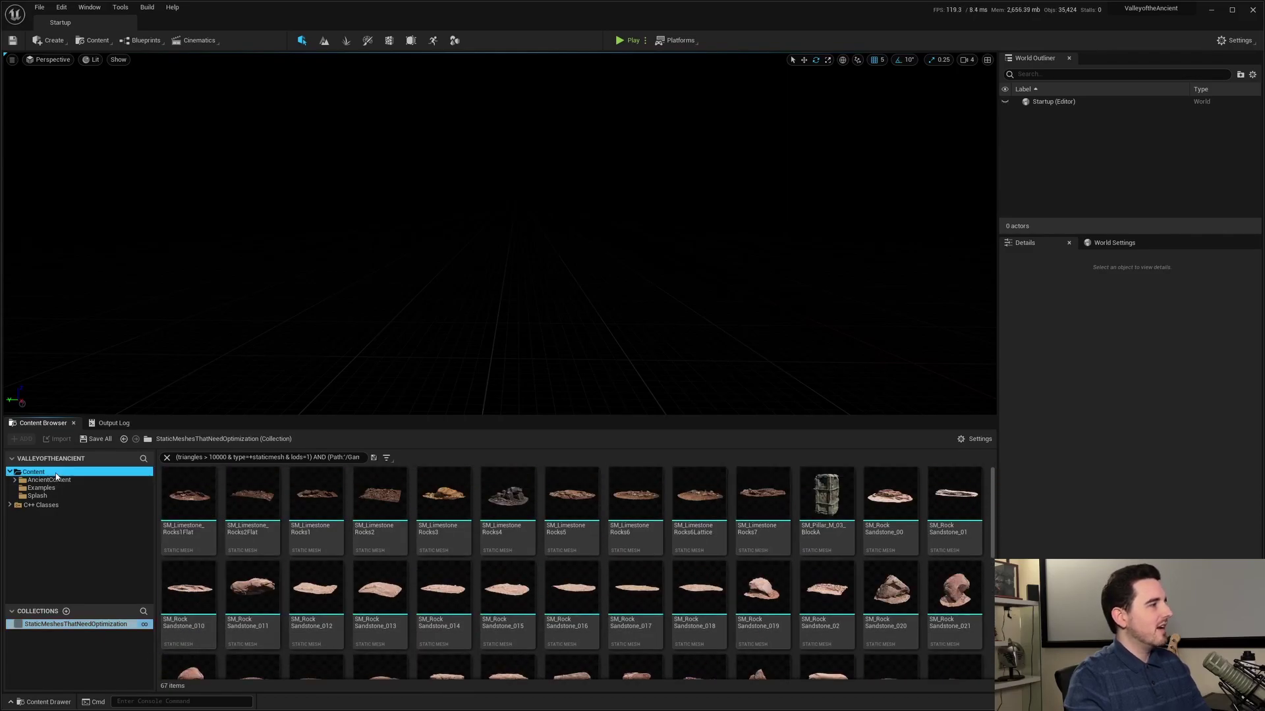
left_click(199, 453)
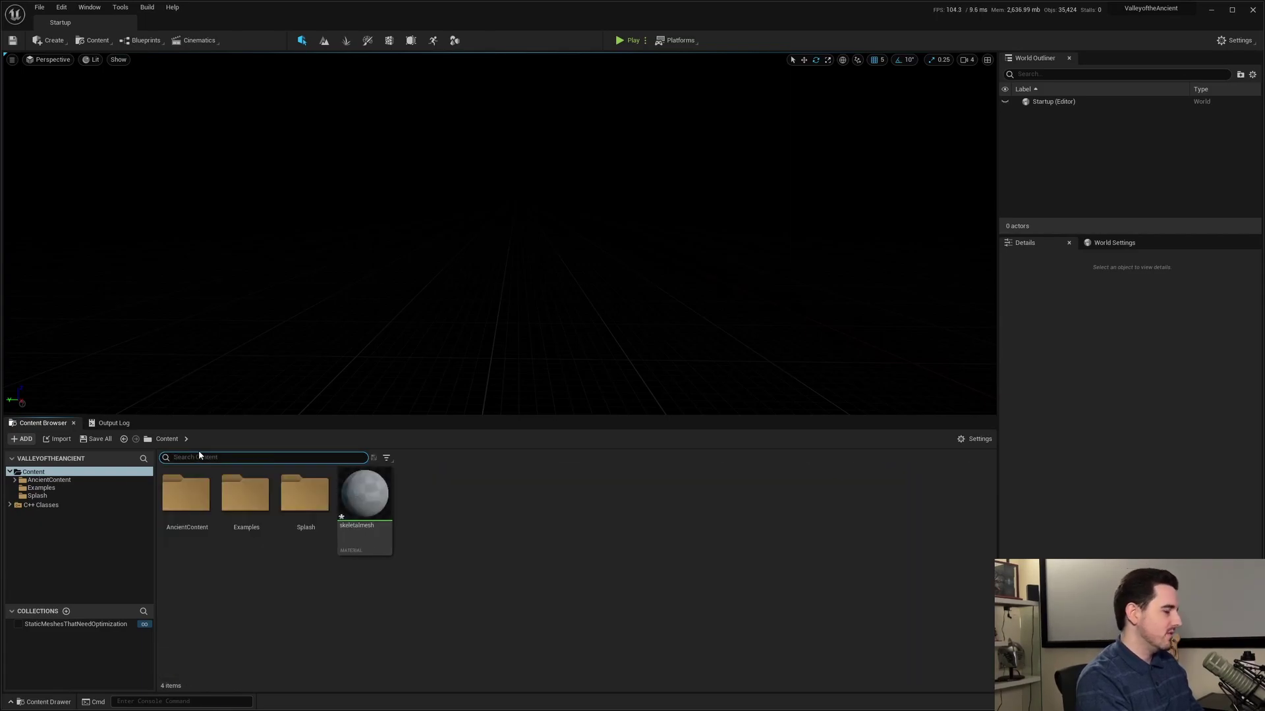
- Filter the Content Browser by 'dimensions=4096' and open Billboard_4K_AO in the texture editor
type("dimensions")
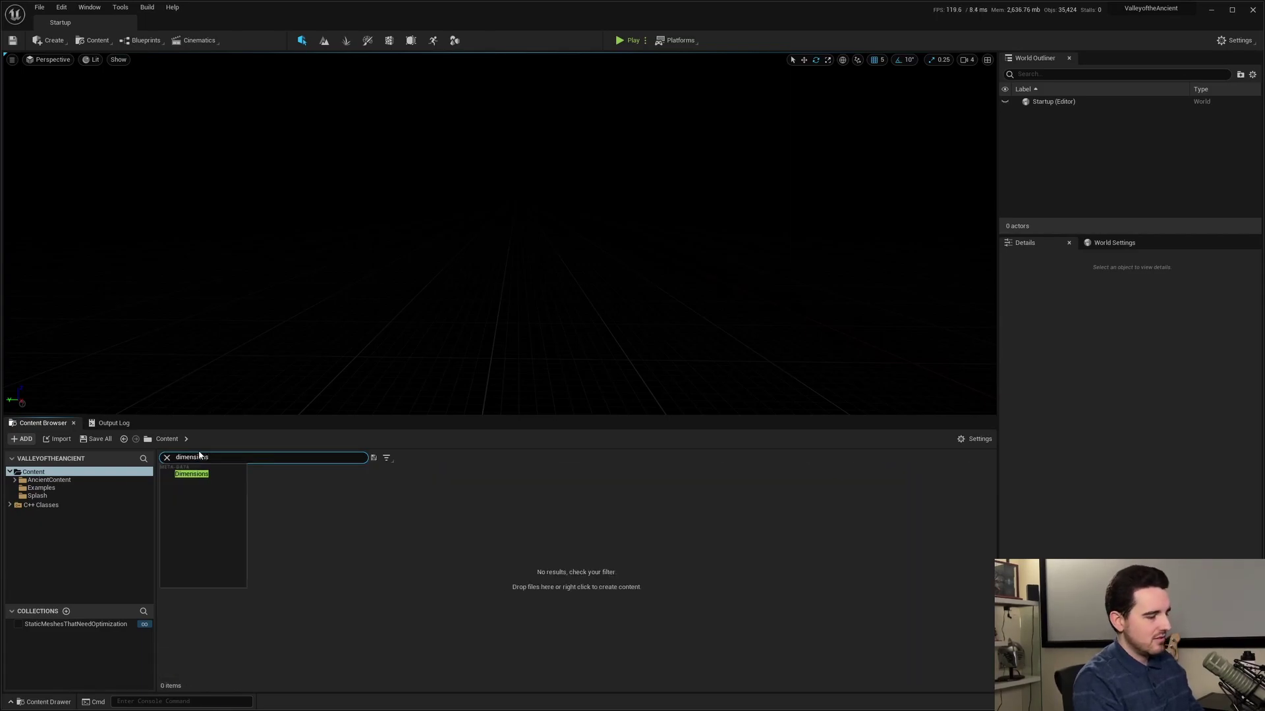
type("=4096")
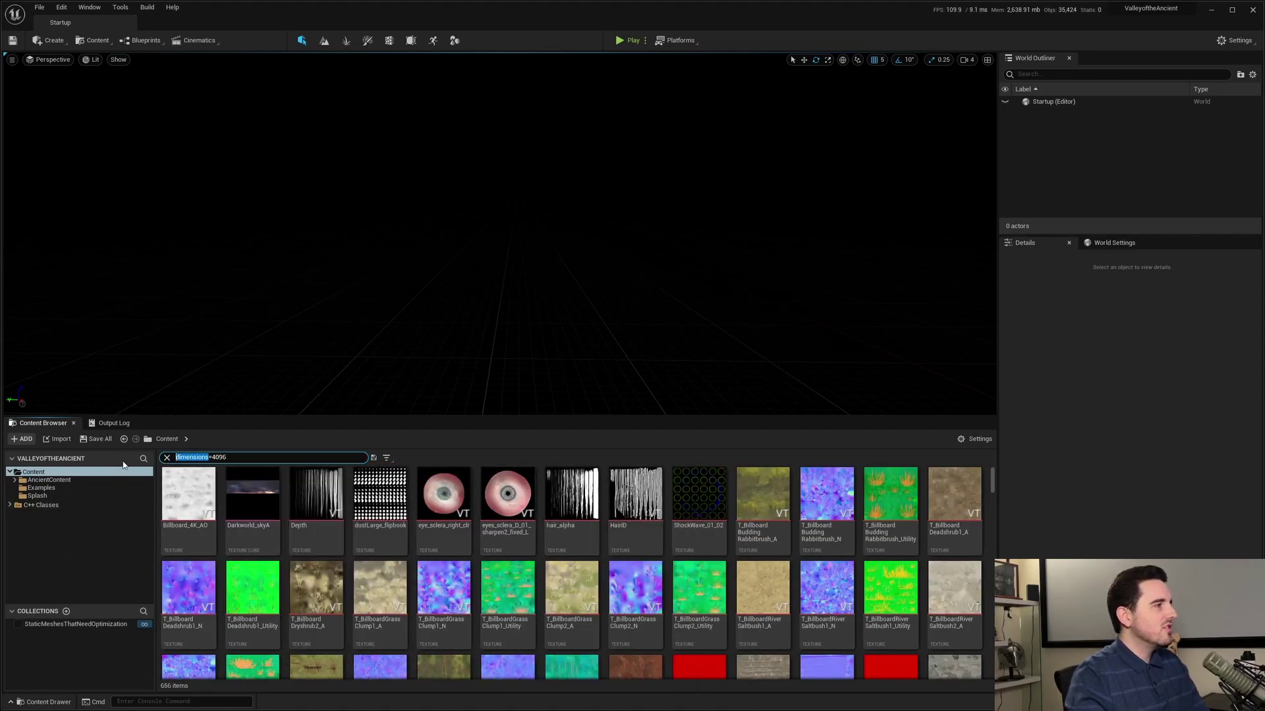
double_click(188, 496)
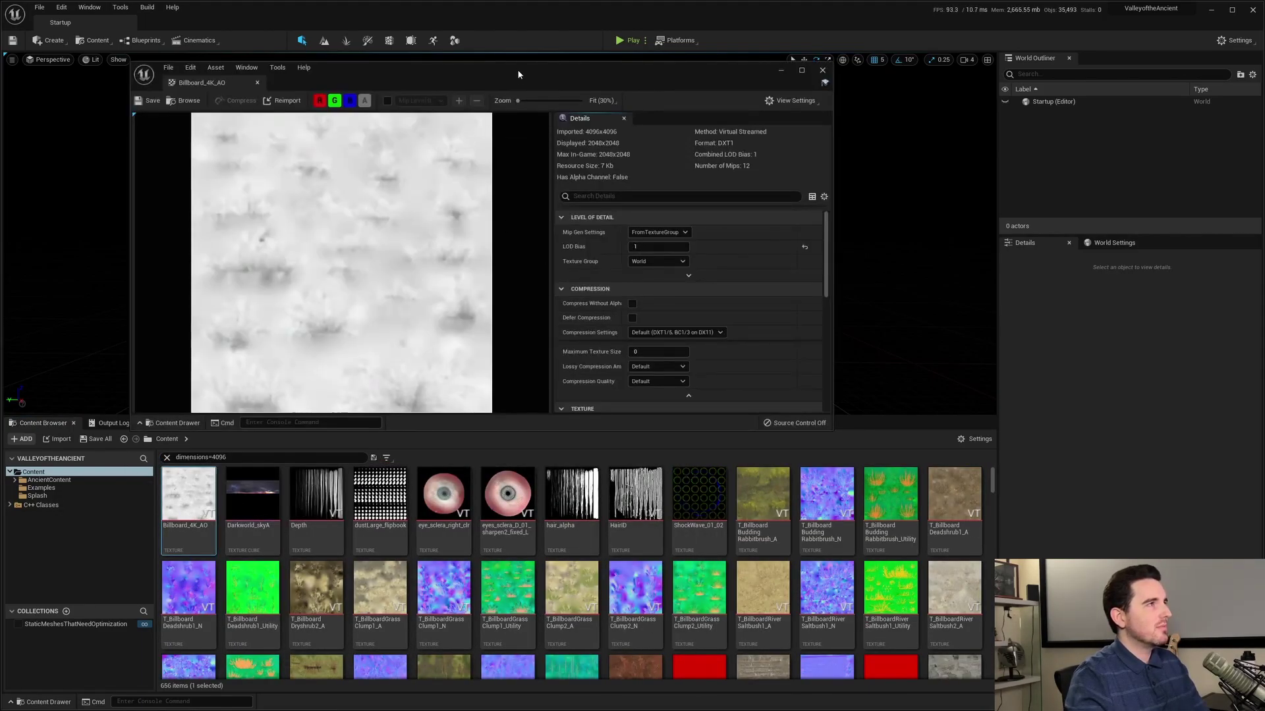
left_click_drag(518, 75, 507, 70)
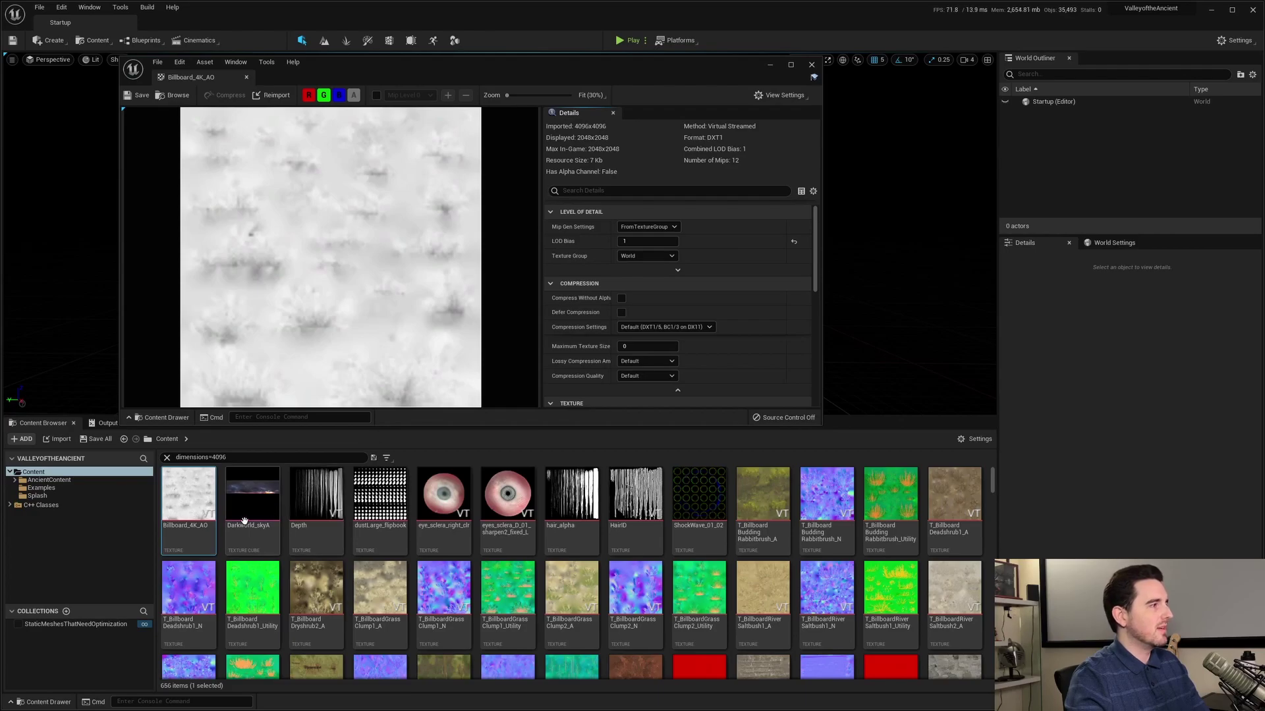
- Scroll through the 4096-dimension texture results in the Content Browser
left_click(237, 458)
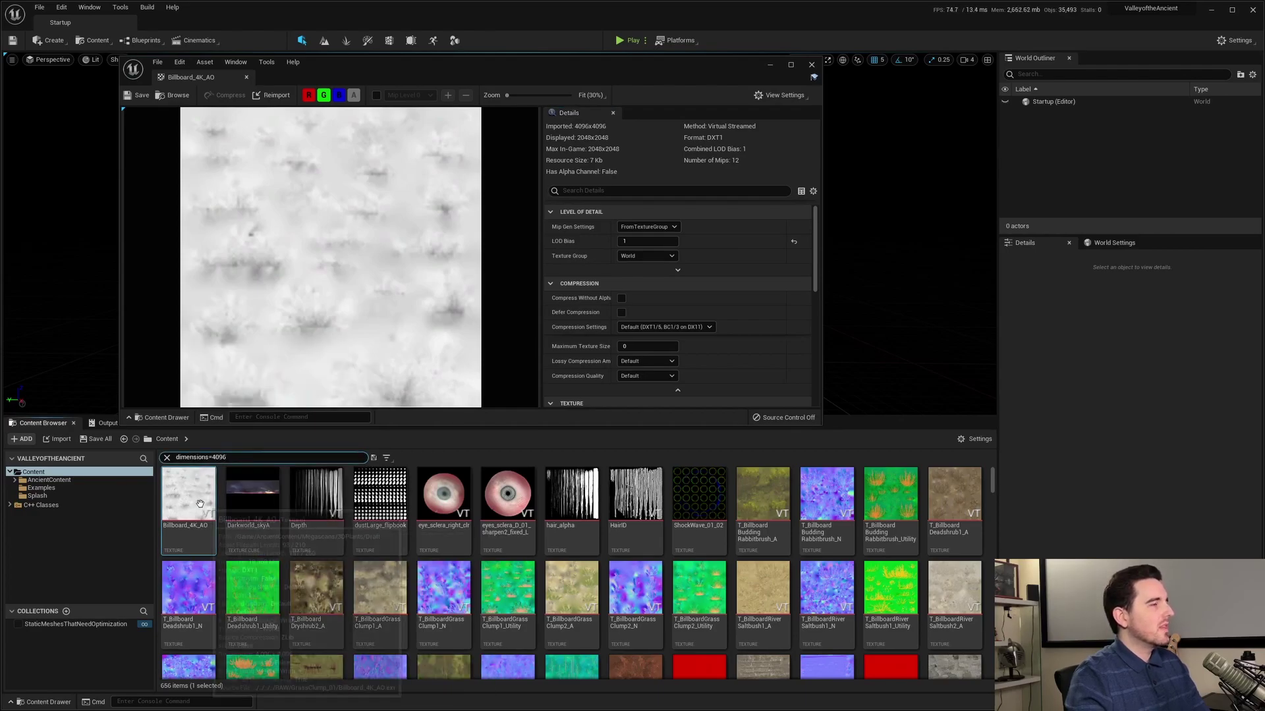
scroll(498, 505, "down", 15)
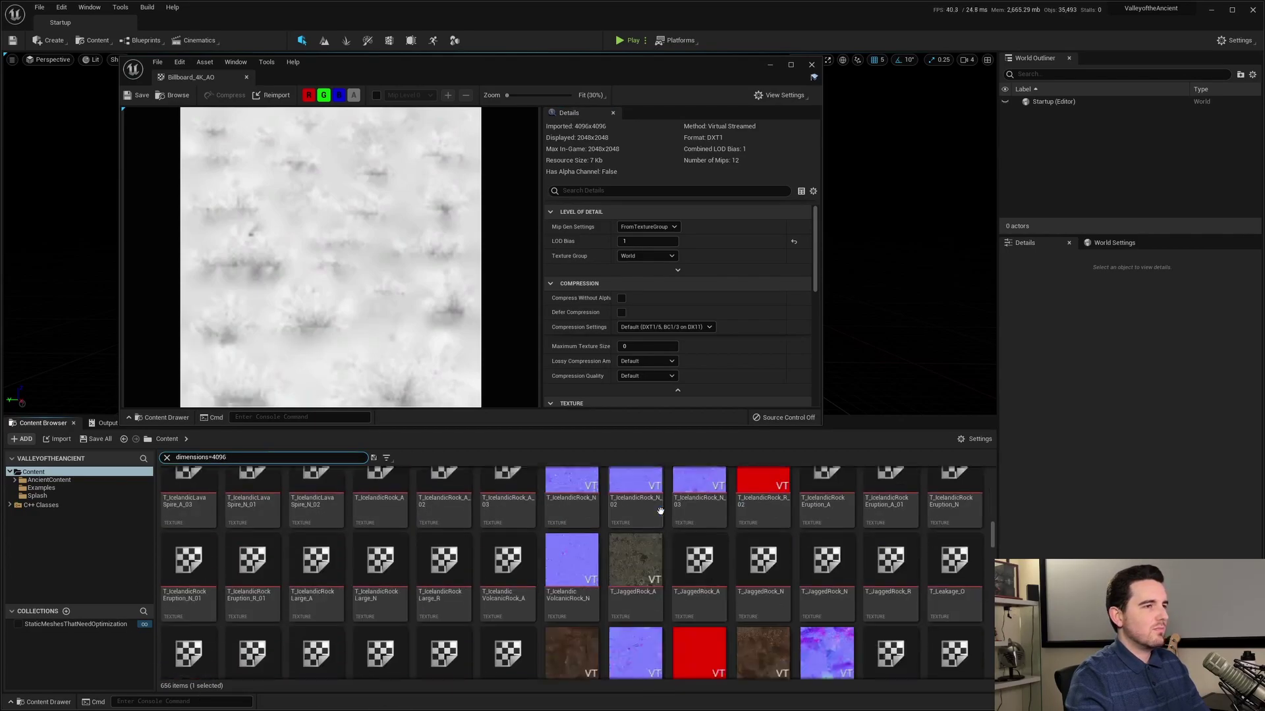
scroll(660, 511, "down", 10)
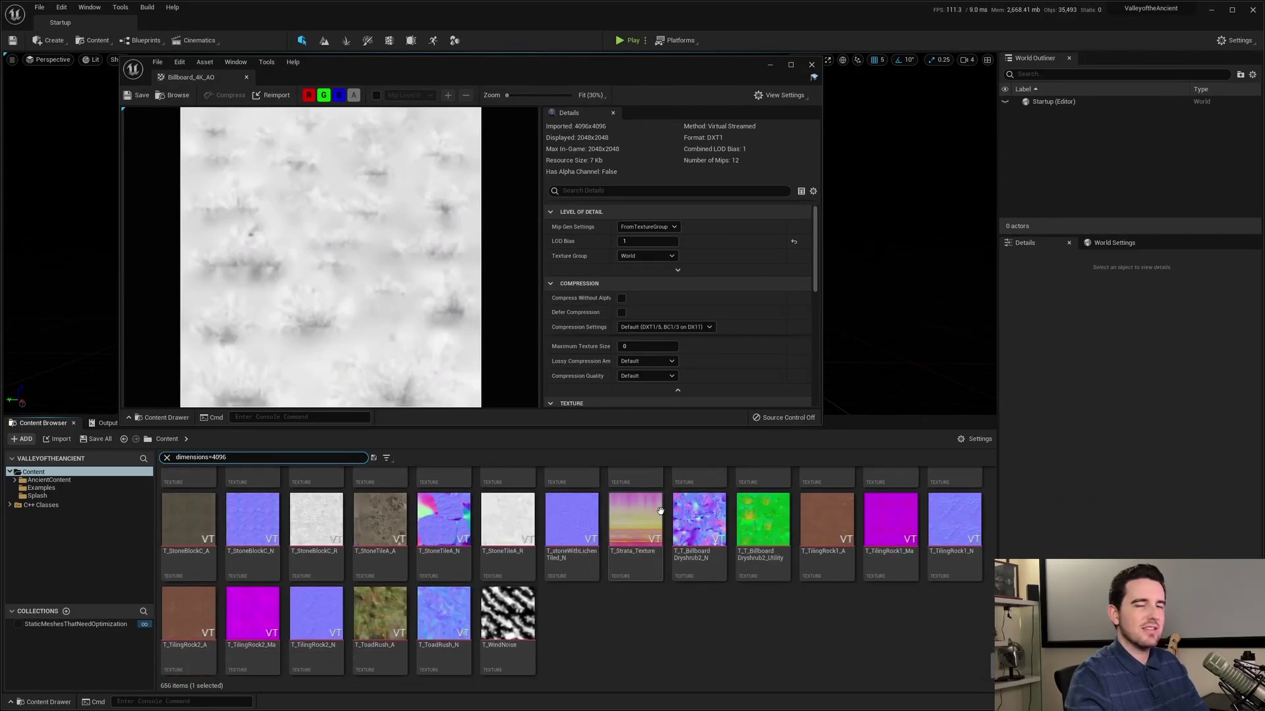
scroll(660, 511, "up", 8)
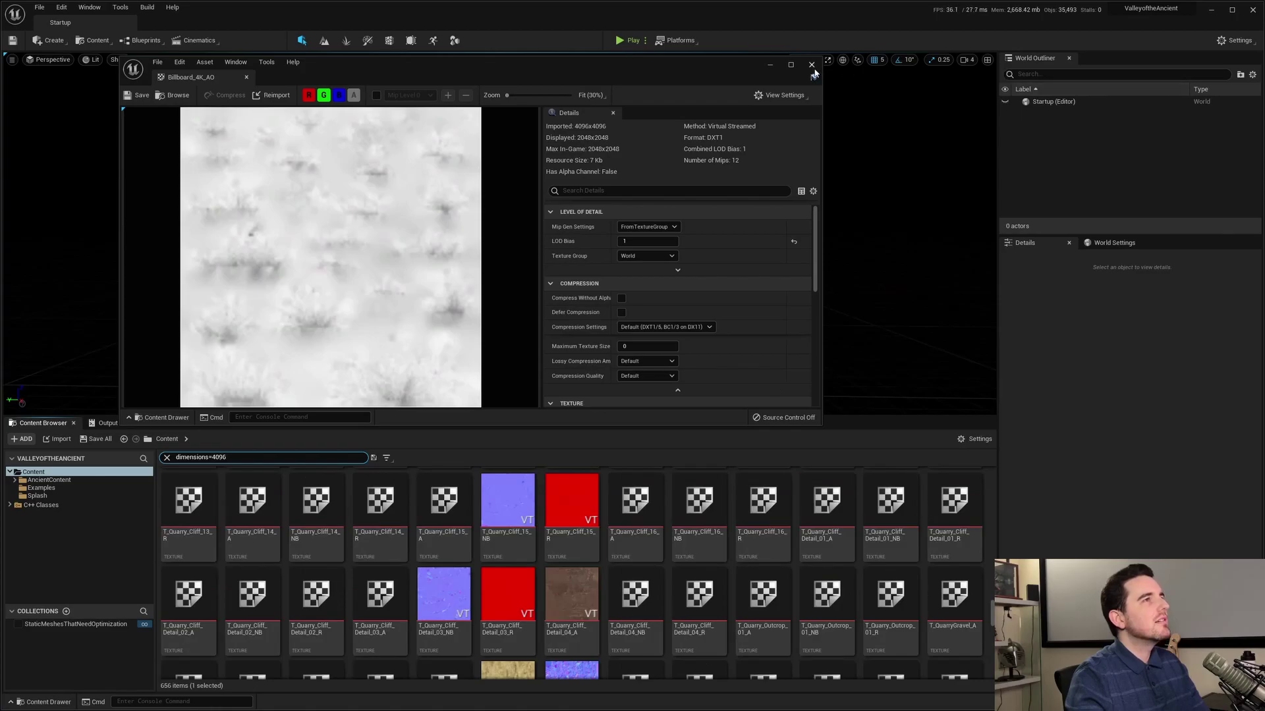
- Save the dimensions=4096 search as a local dynamic collection named '4kTextures'
left_click(728, 213)
left_click(372, 457)
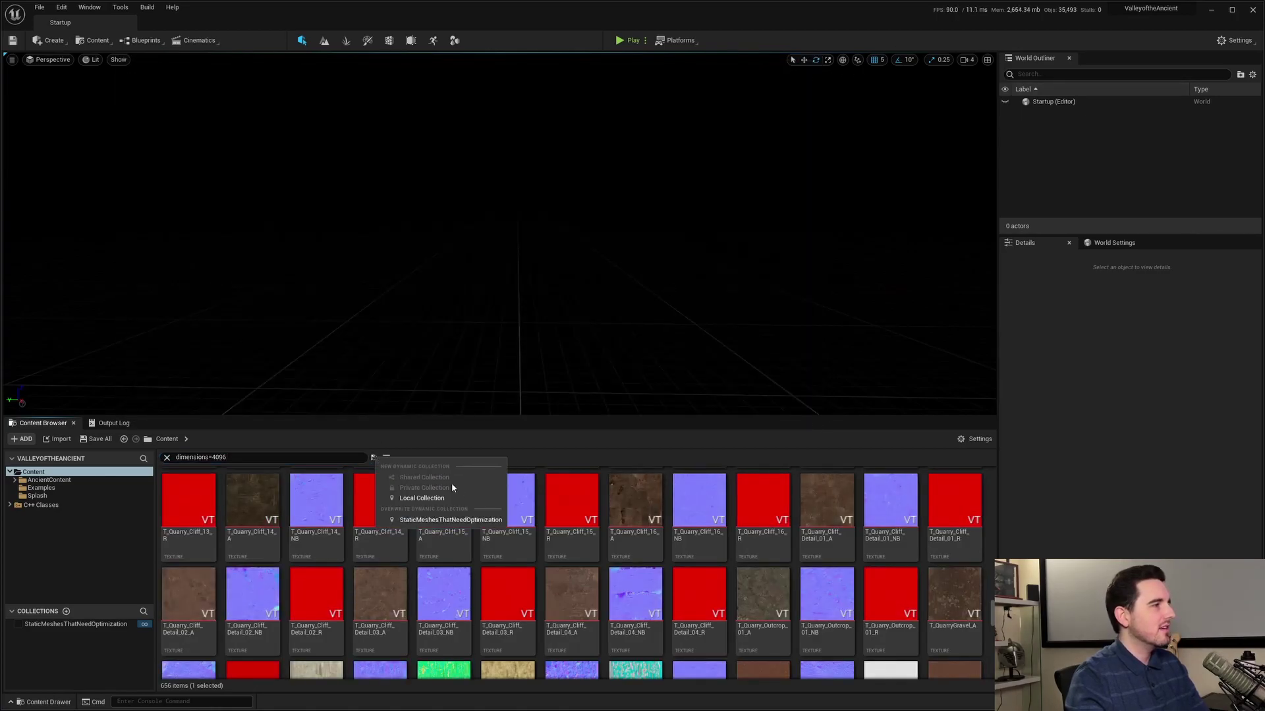
left_click(433, 500)
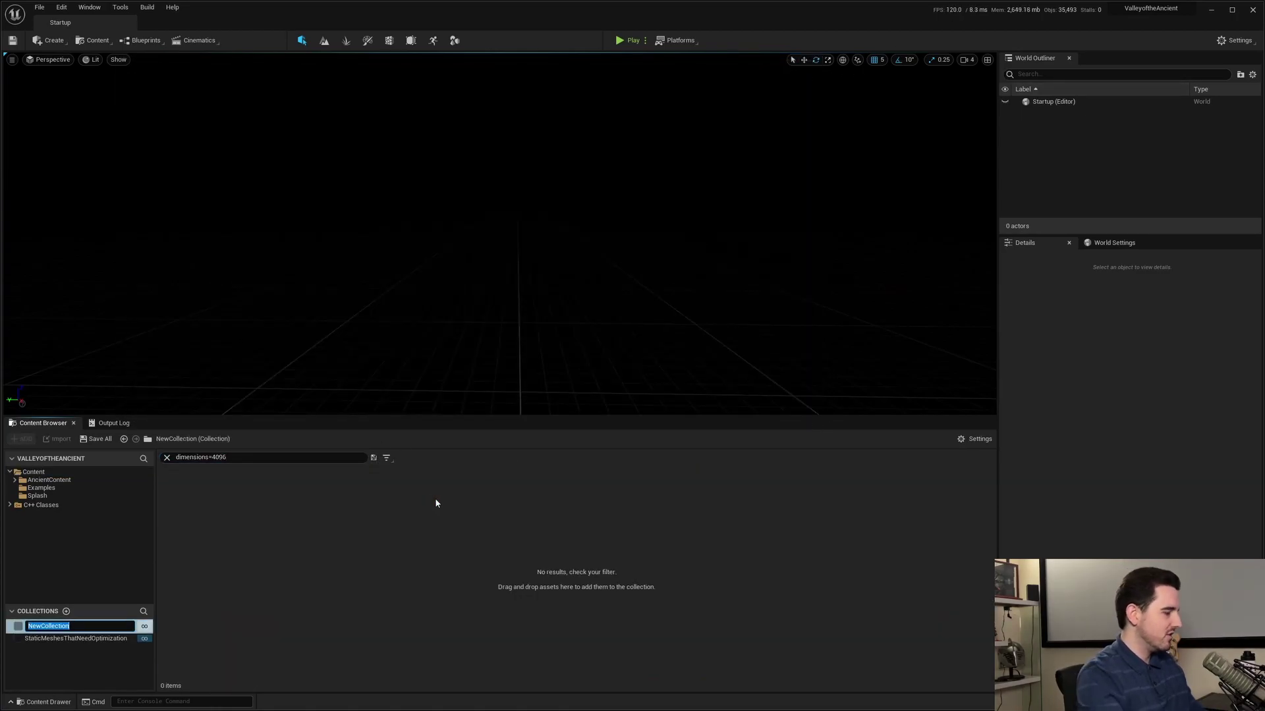
type("4kTextures")
key("Return")
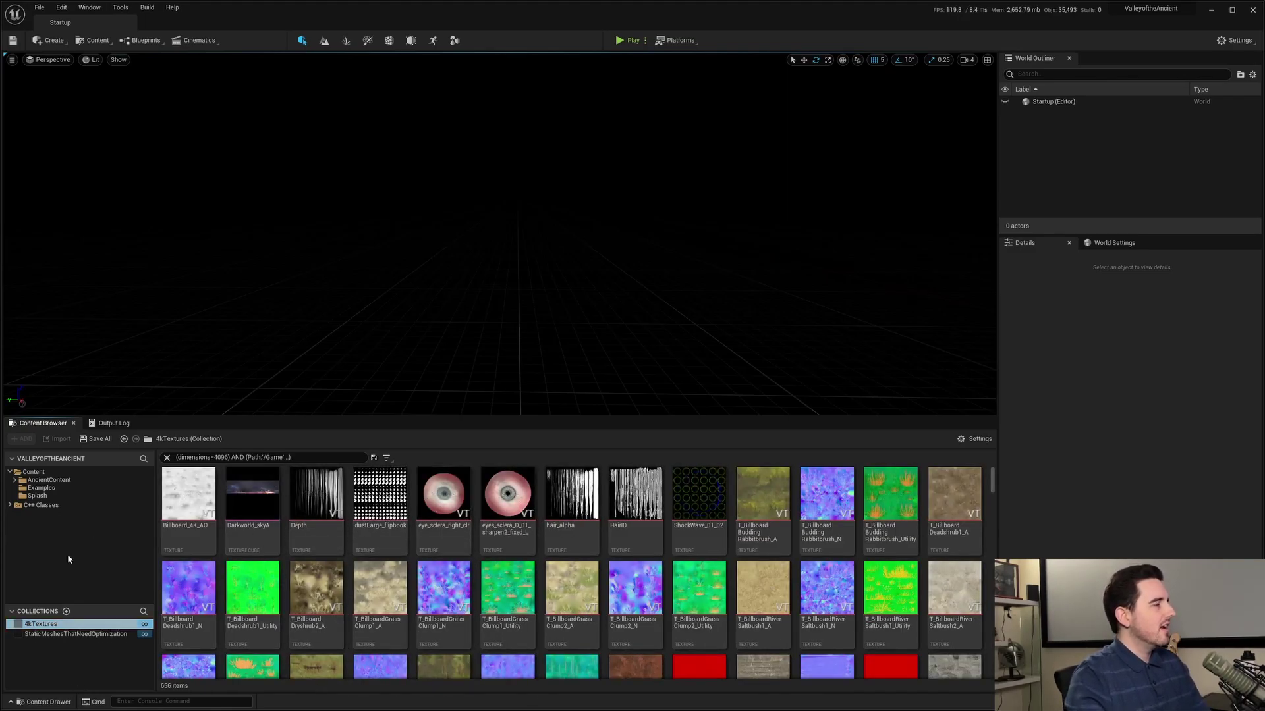
- Inspect the collection's filter text, then leave it to browse the Content folder
left_click_drag(249, 459, 292, 459)
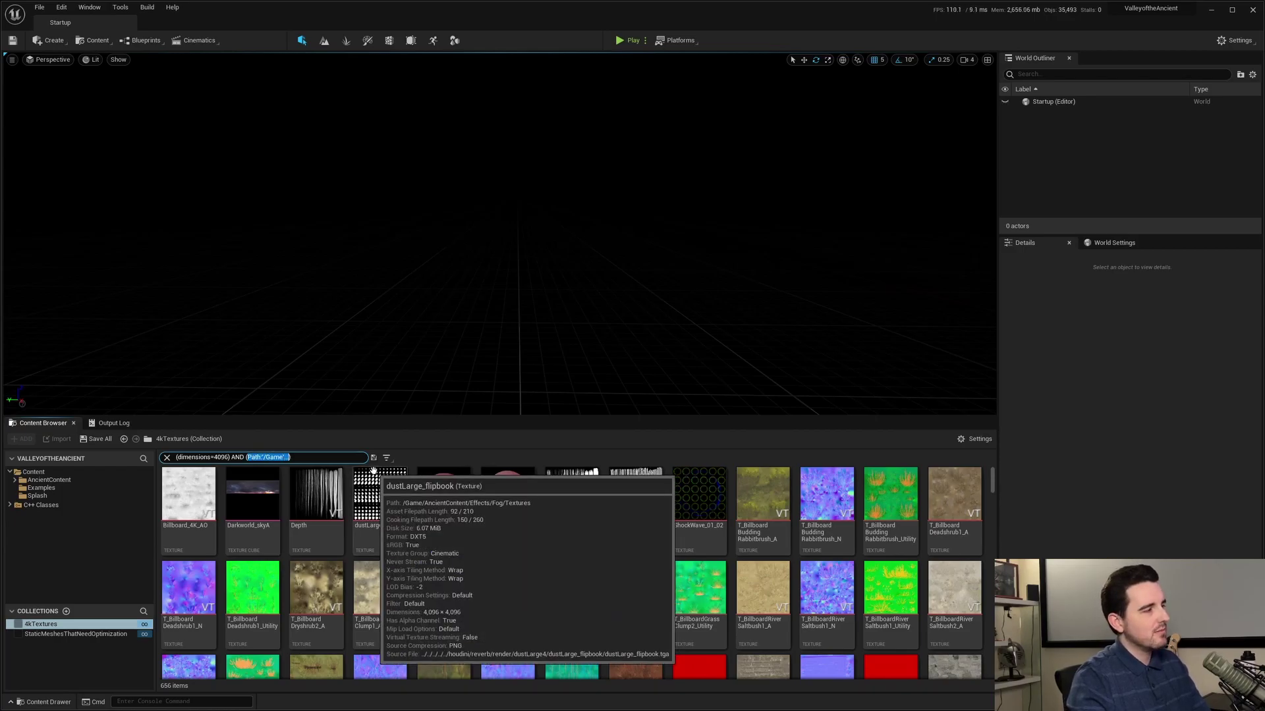
left_click(30, 521)
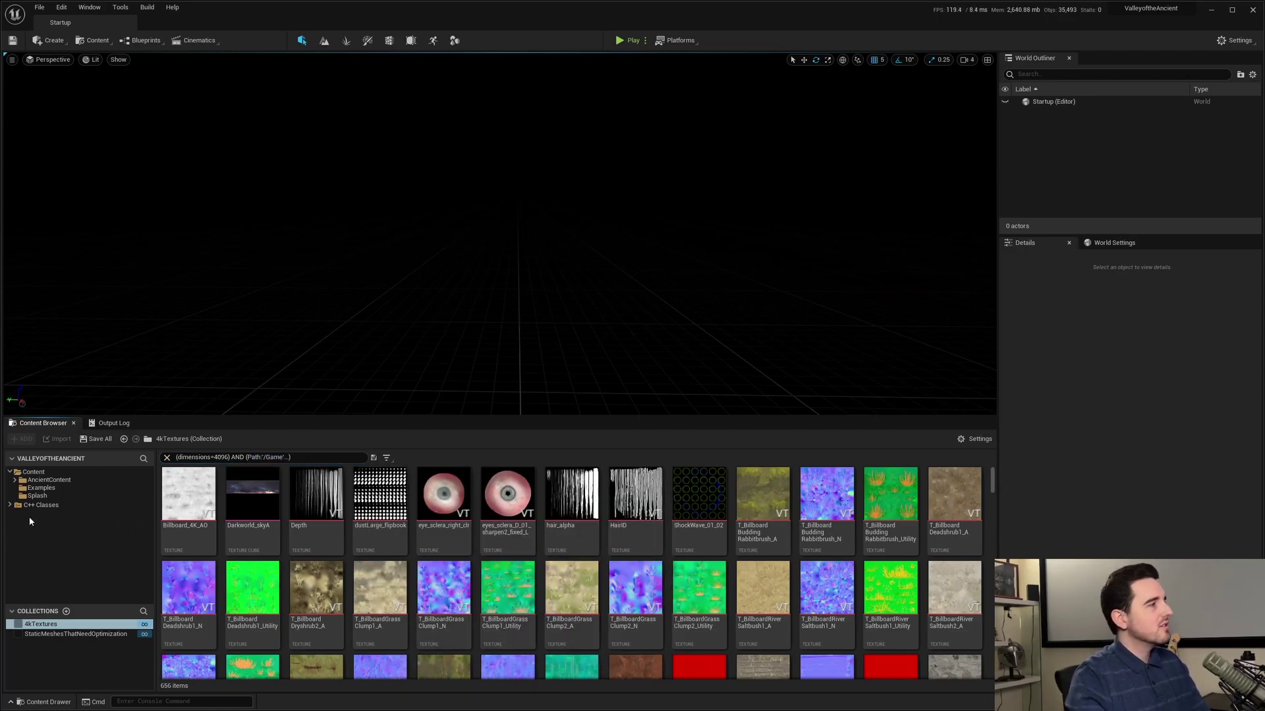
left_click(33, 472)
- Clear the 'dimensions=4096' search filter from the Content Browser
left_click(233, 468)
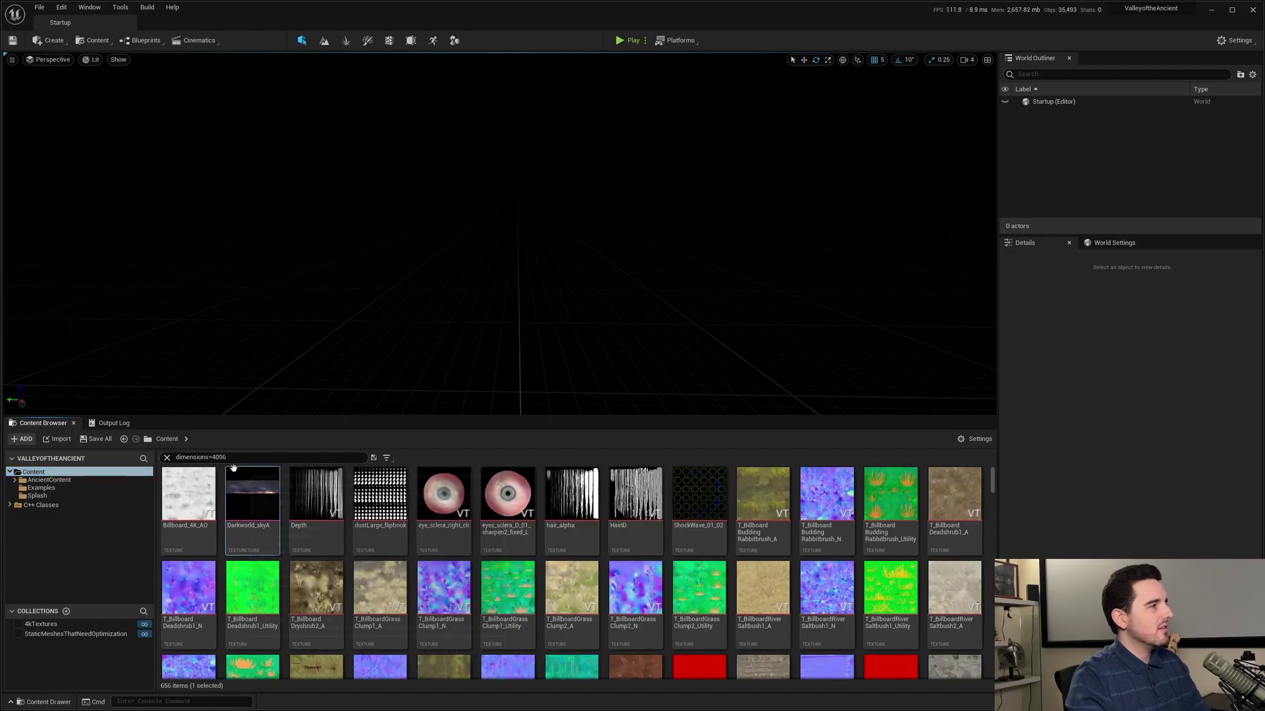
left_click(235, 459)
key("ctrl+a")
key("BackSpace")
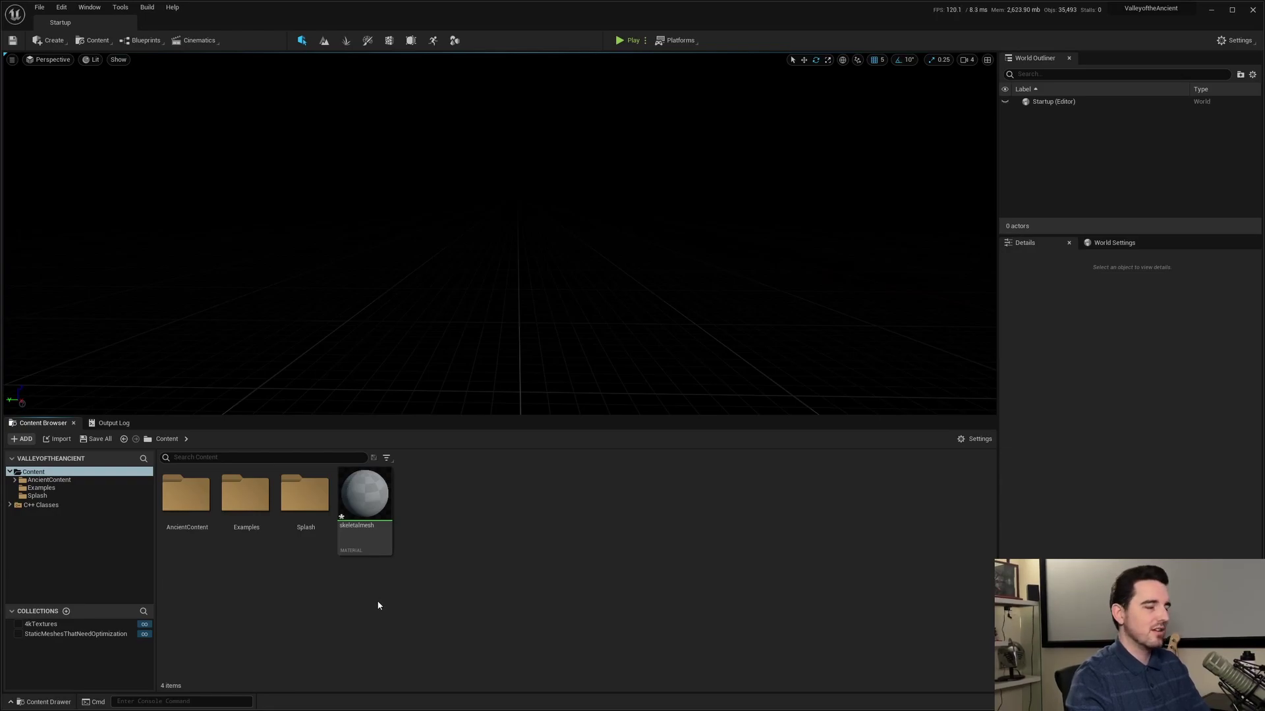
- Browse the Examples folder, then AncientContent/Blueprints and its Audio subfolder
double_click(245, 501)
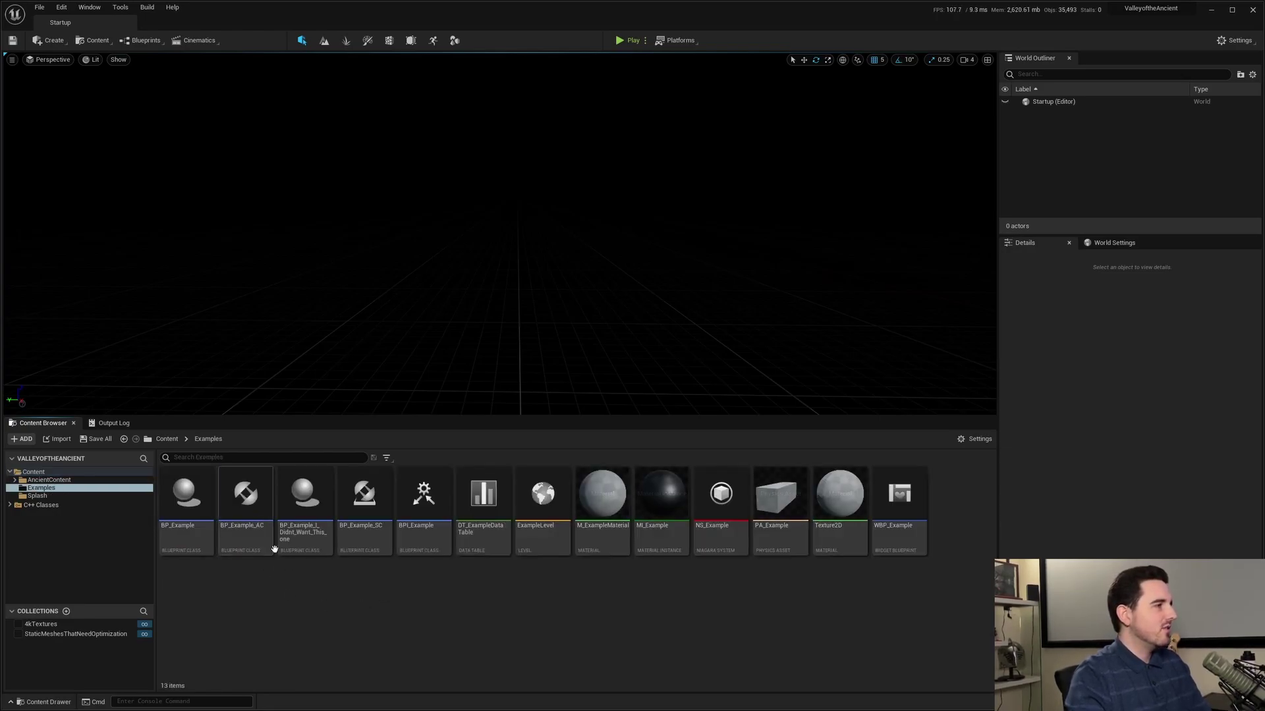
left_click(167, 440)
double_click(186, 500)
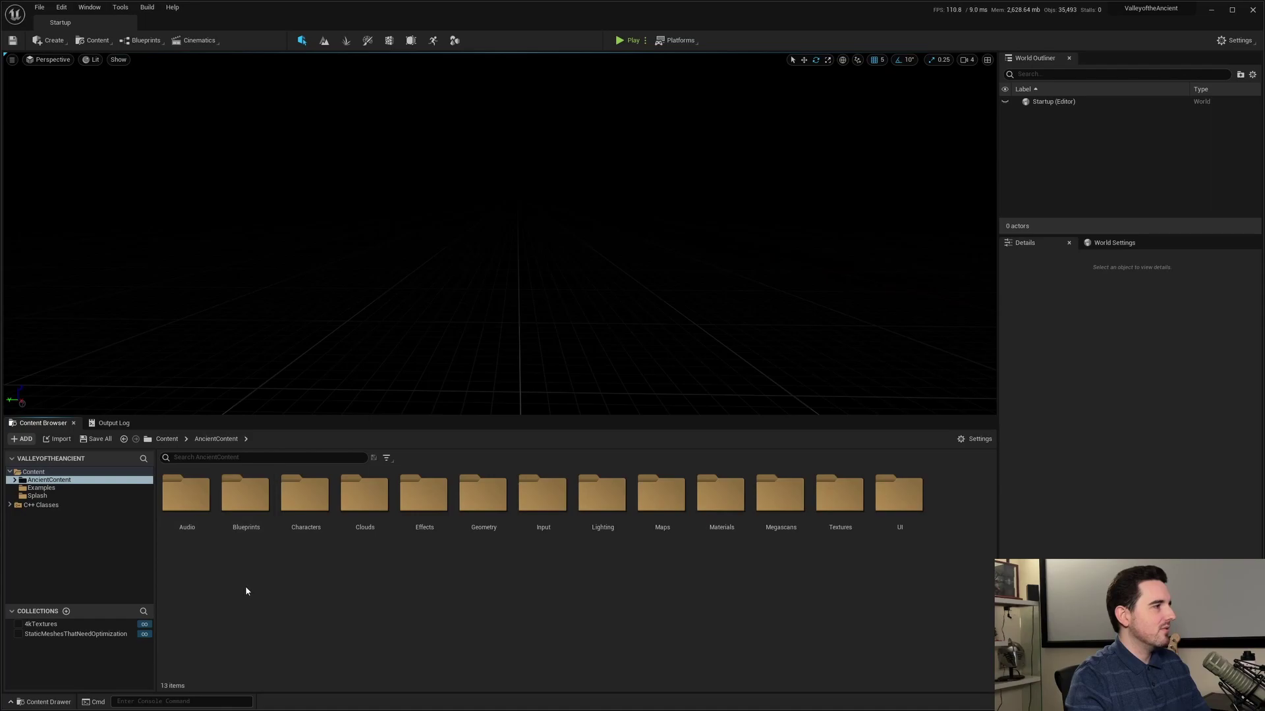
double_click(224, 507)
double_click(241, 521)
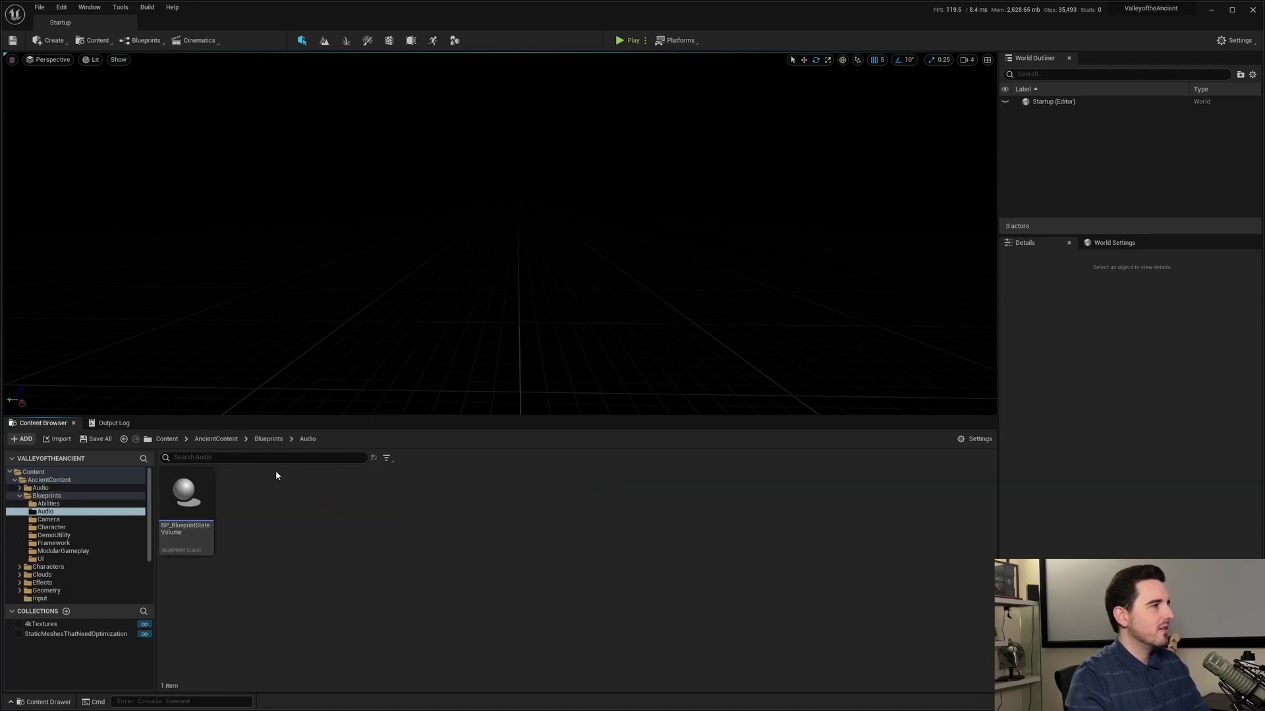
left_click(268, 439)
- Try an 'echo' search in Blueprints, clear it, then select and deselect the eight folders
left_click(198, 458)
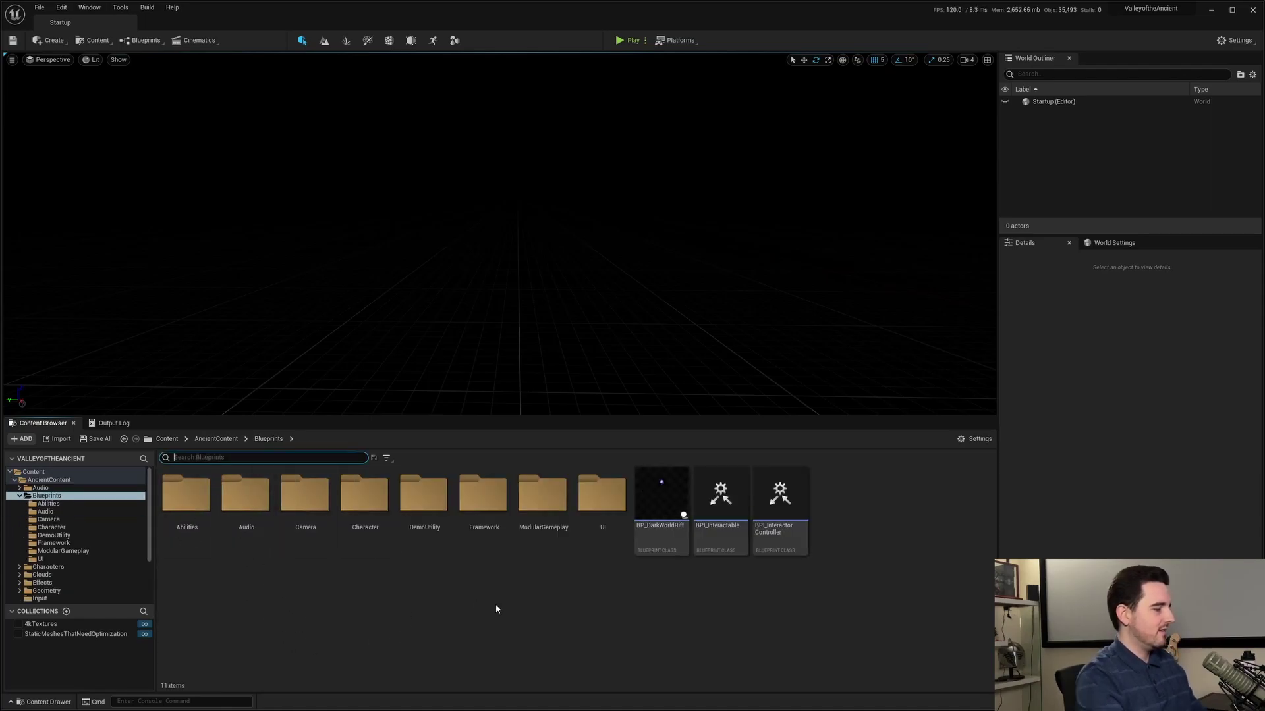
type("echo")
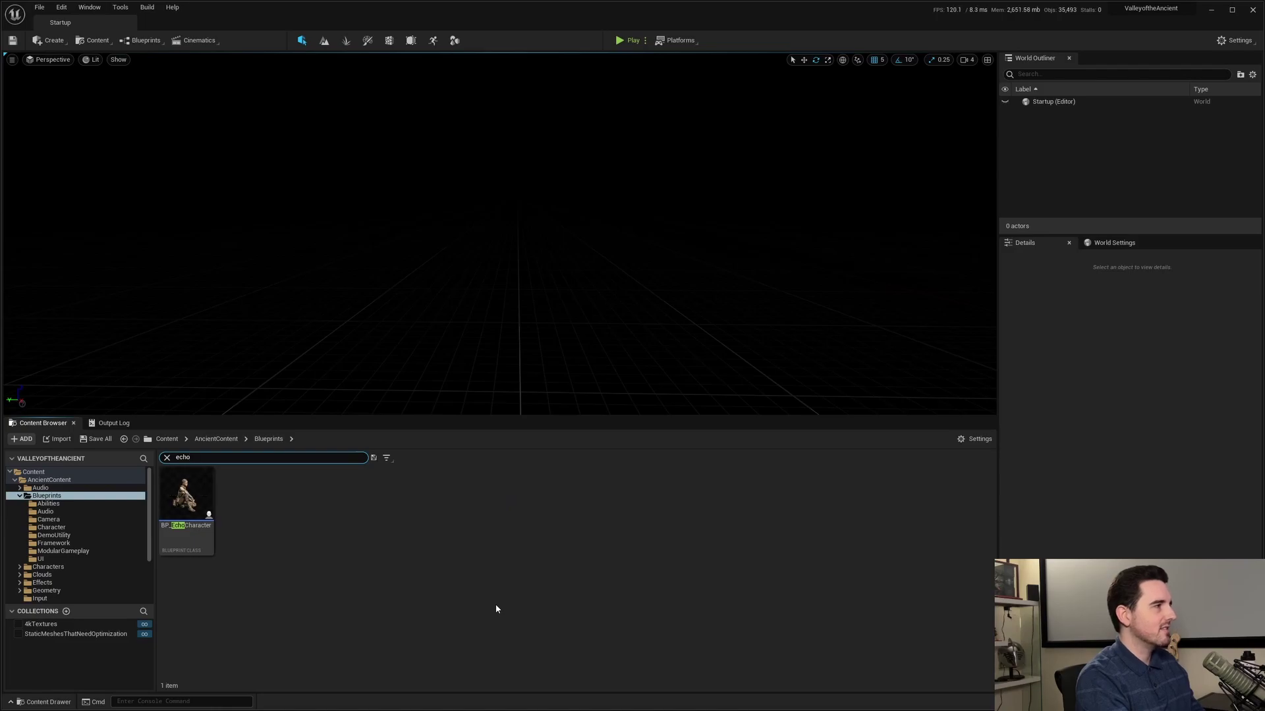
key("BackSpace")
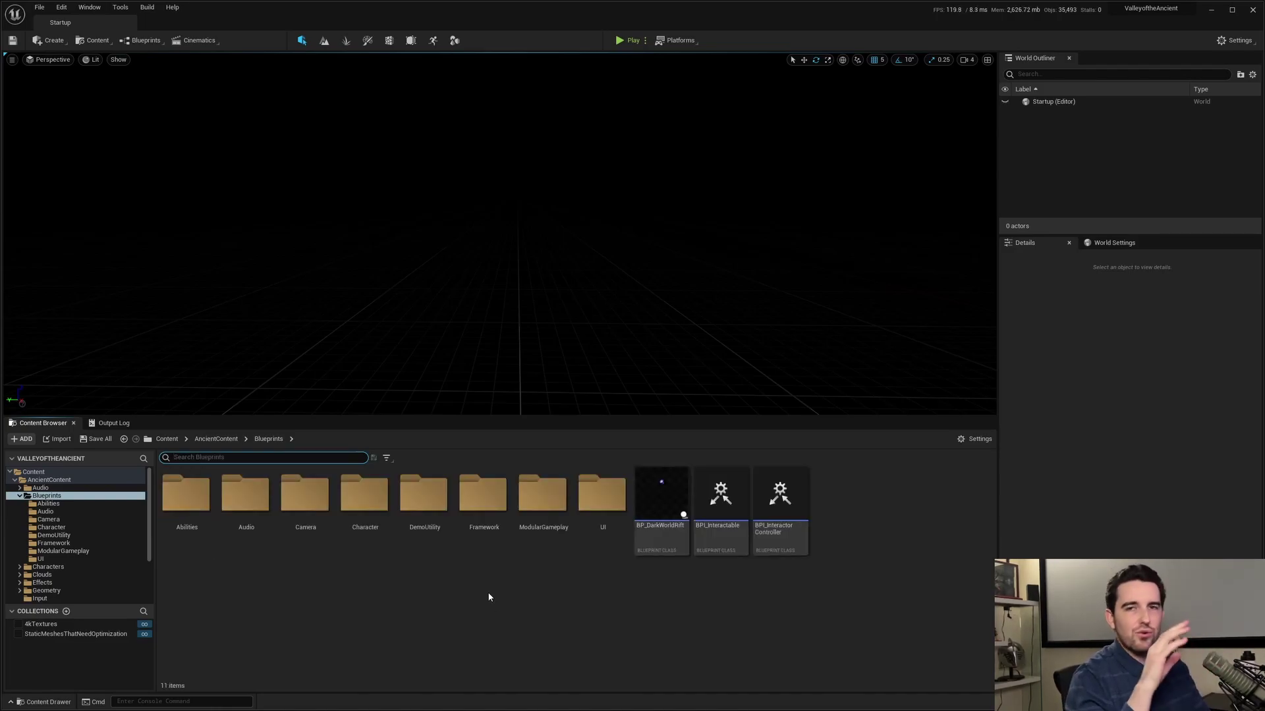
left_click(602, 495)
left_click(187, 497, "shift")
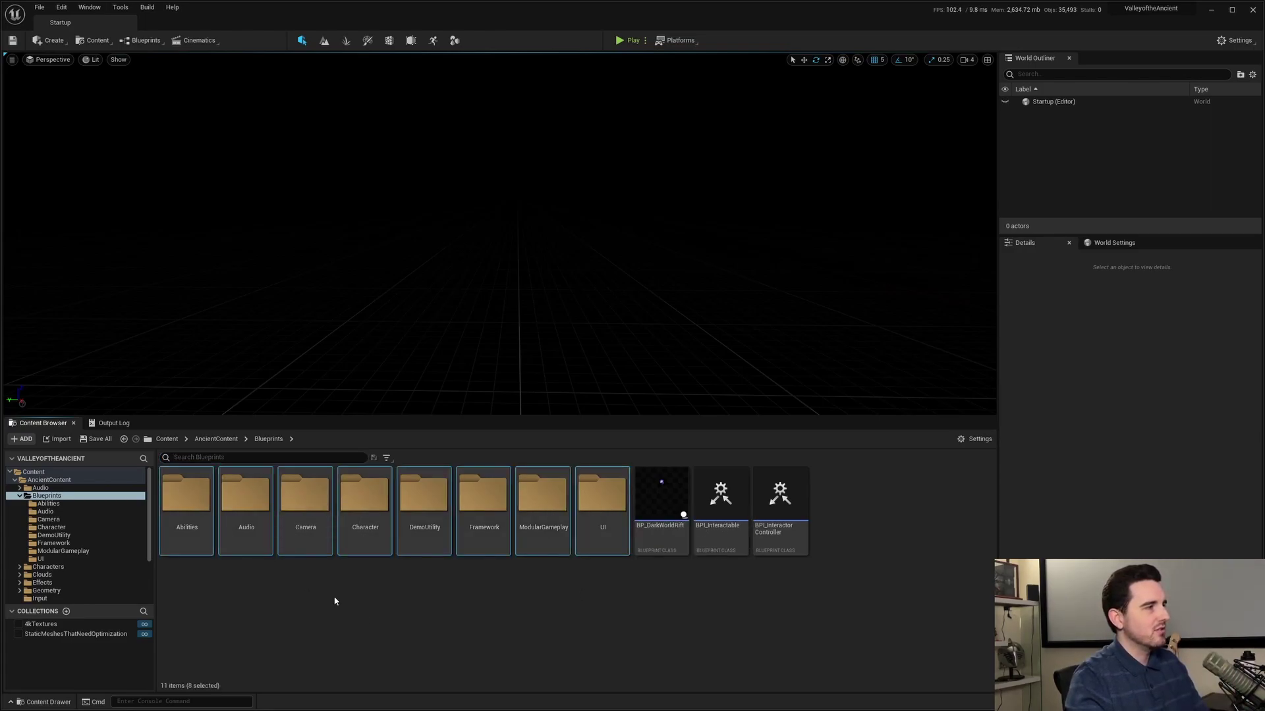
left_click(372, 641)
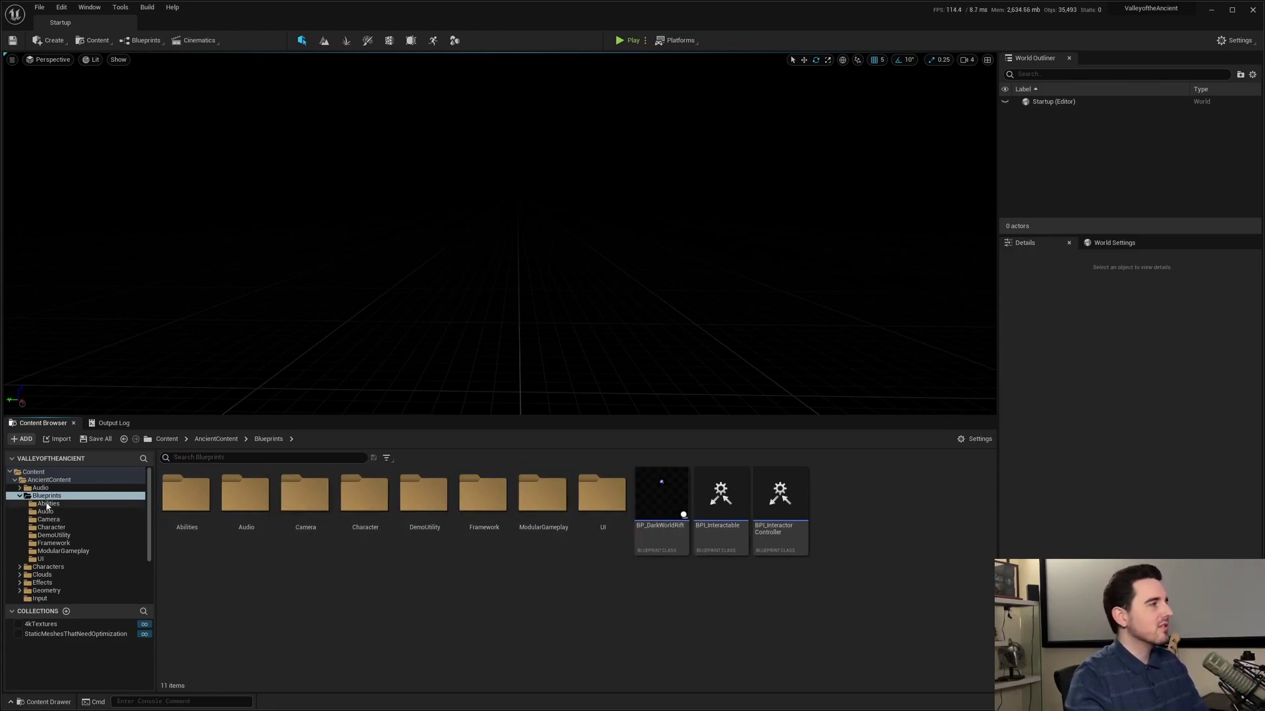
- Show the StaticMeshesThatNeedOptimization collection, then browse into Content/AncientContent/Blueprints
left_click(62, 633)
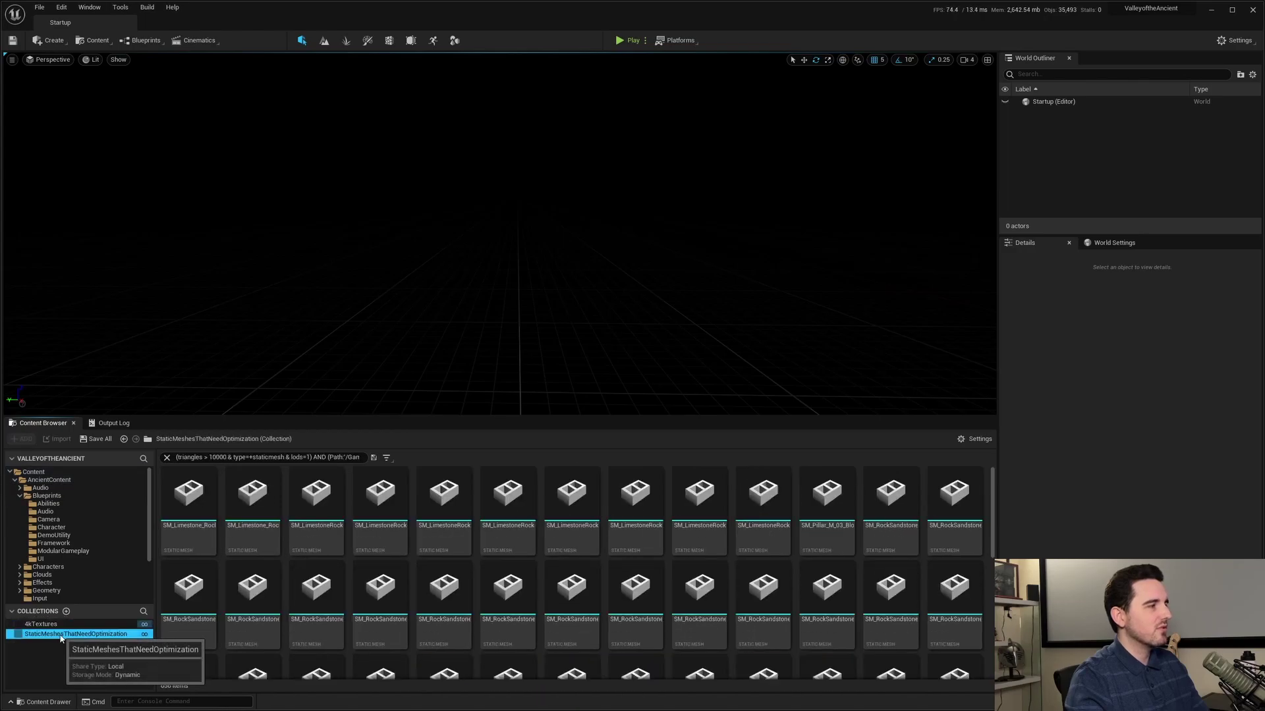
left_click(66, 471)
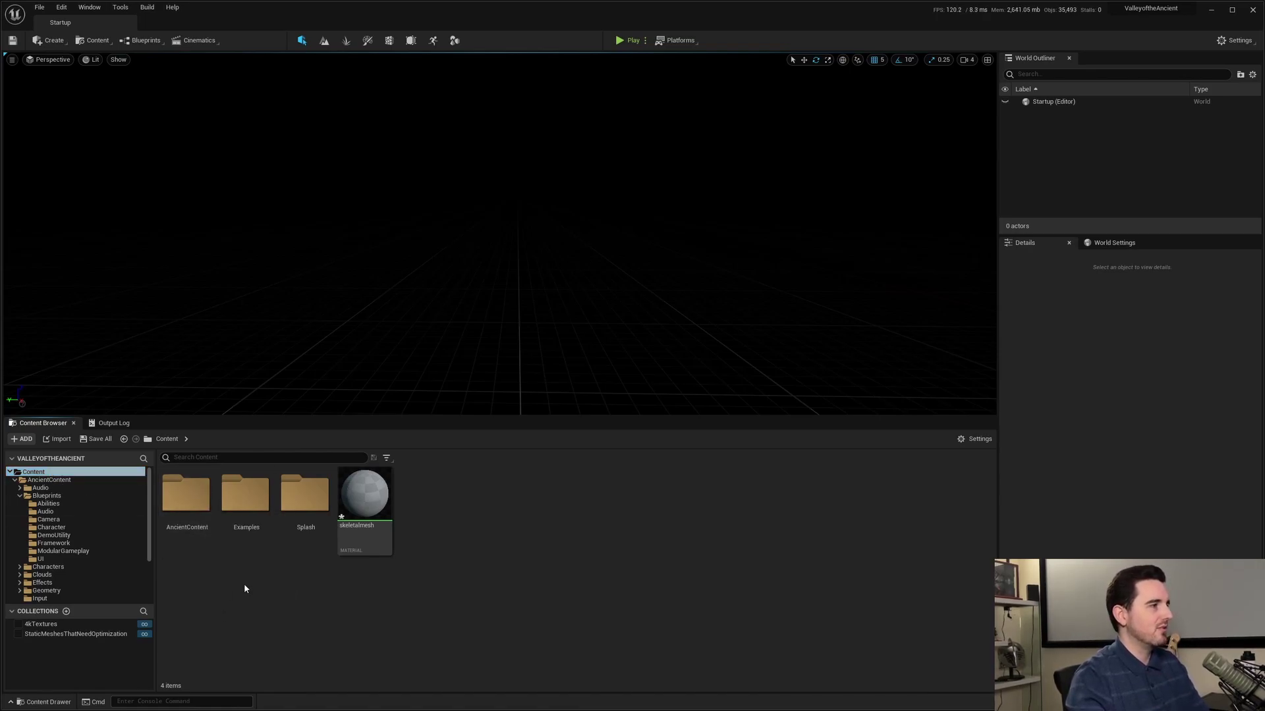
double_click(186, 496)
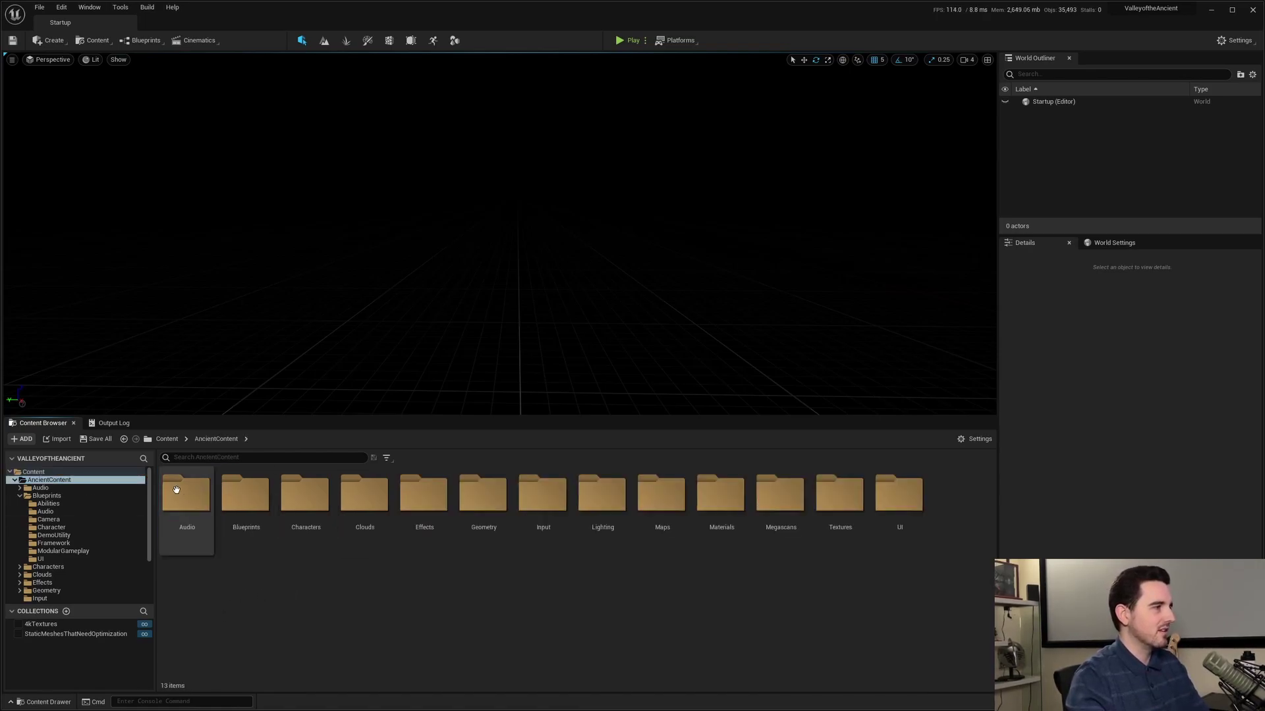
double_click(245, 526)
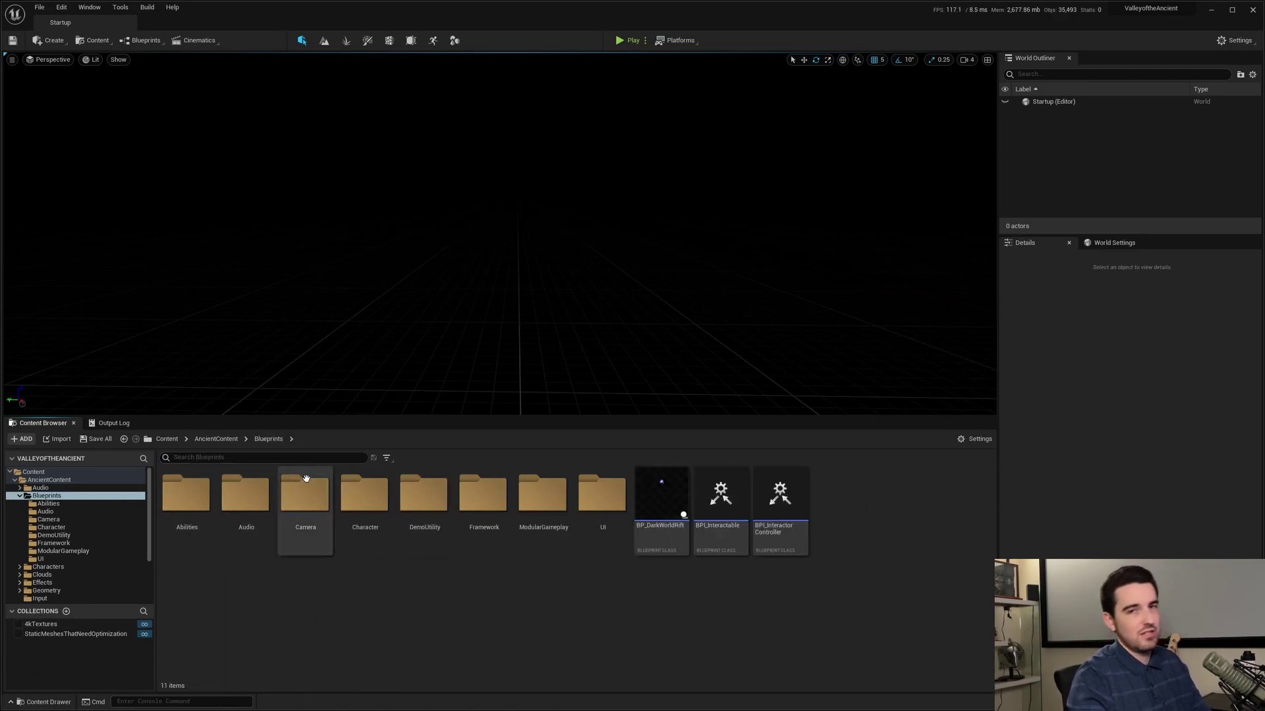
- Revisit the StaticMeshesThatNeedOptimization collection and return to the top-level Content folder
left_click(48, 472)
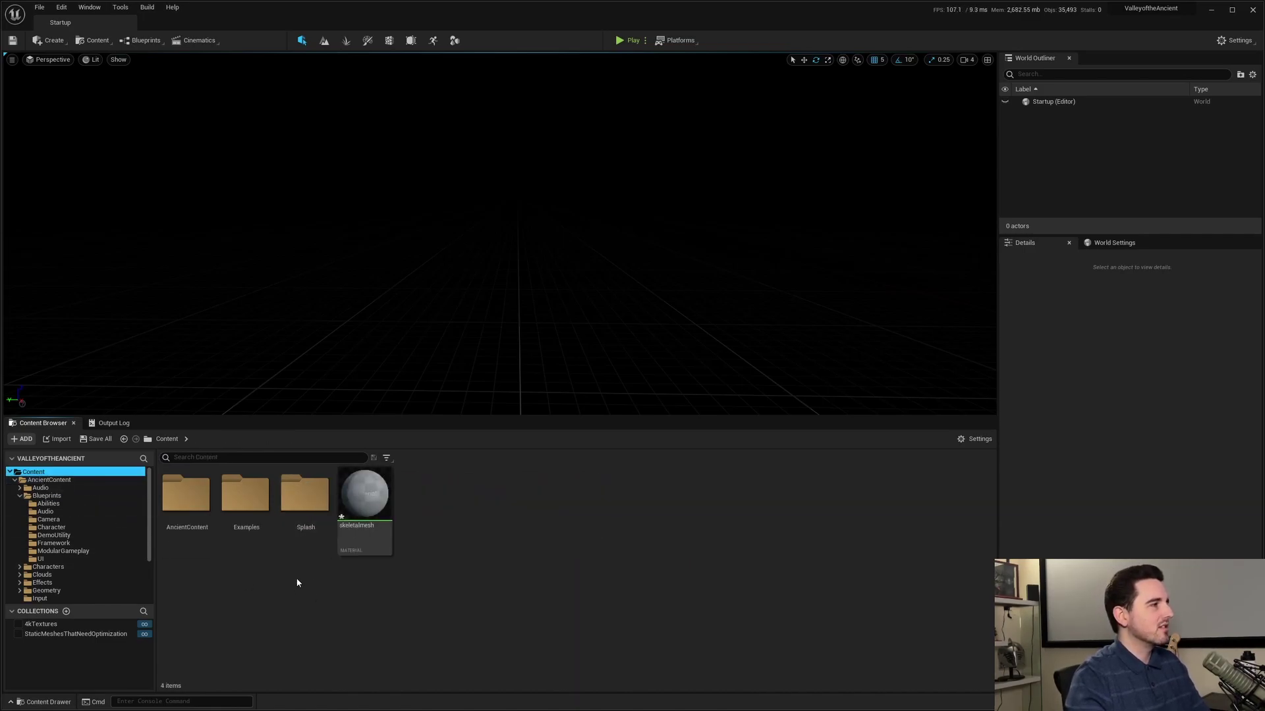
left_click(99, 633)
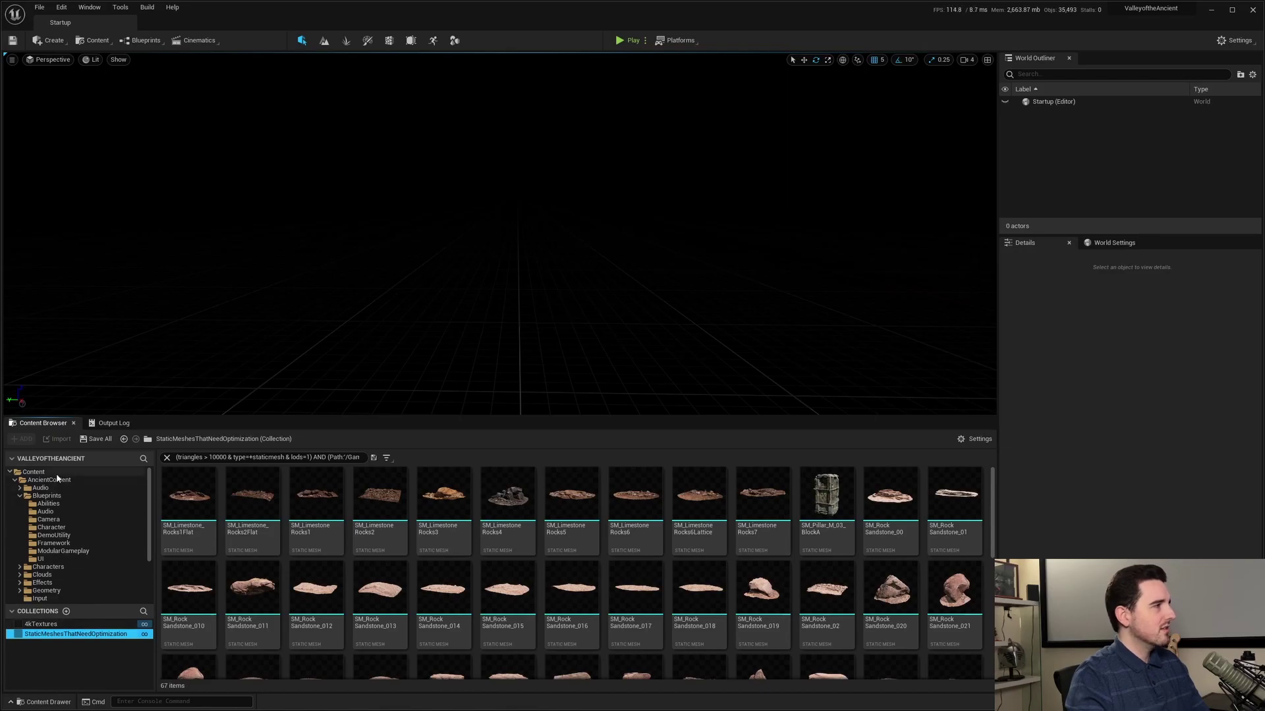
left_click(56, 474)
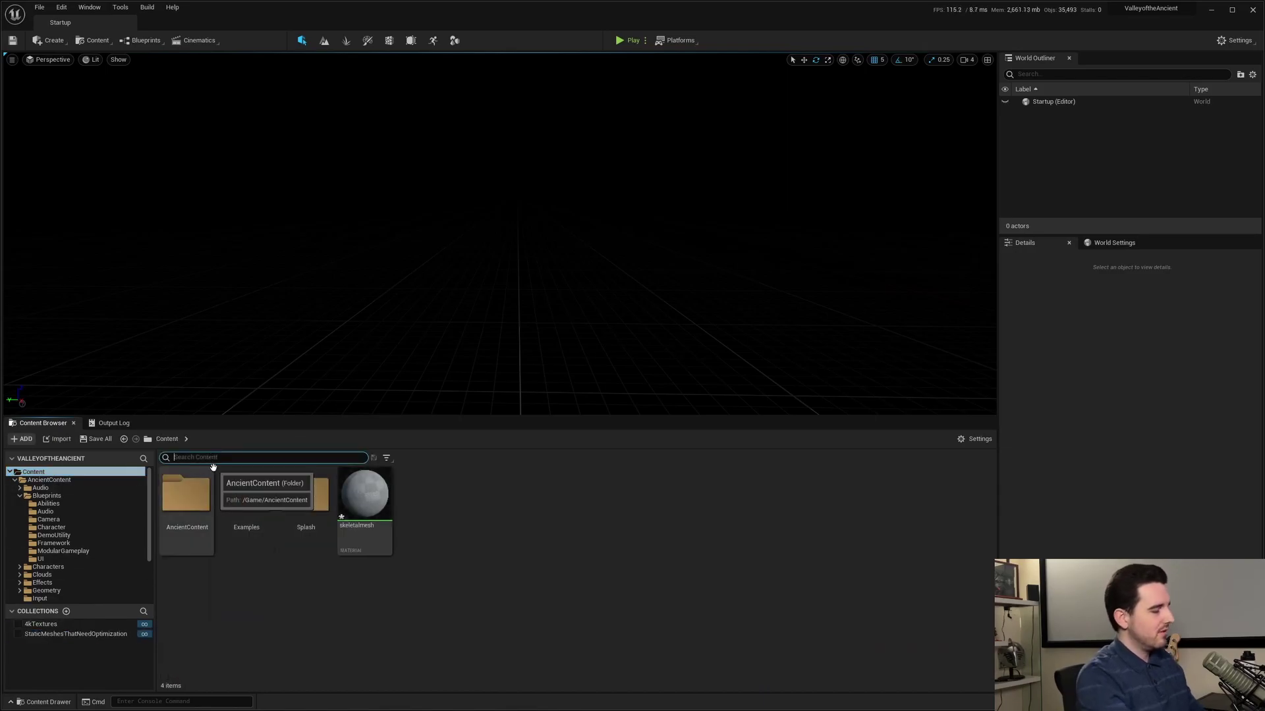
- Search 'echo' to list the 217 Echo assets and select Echo_Hair_AnimBP
type("echo")
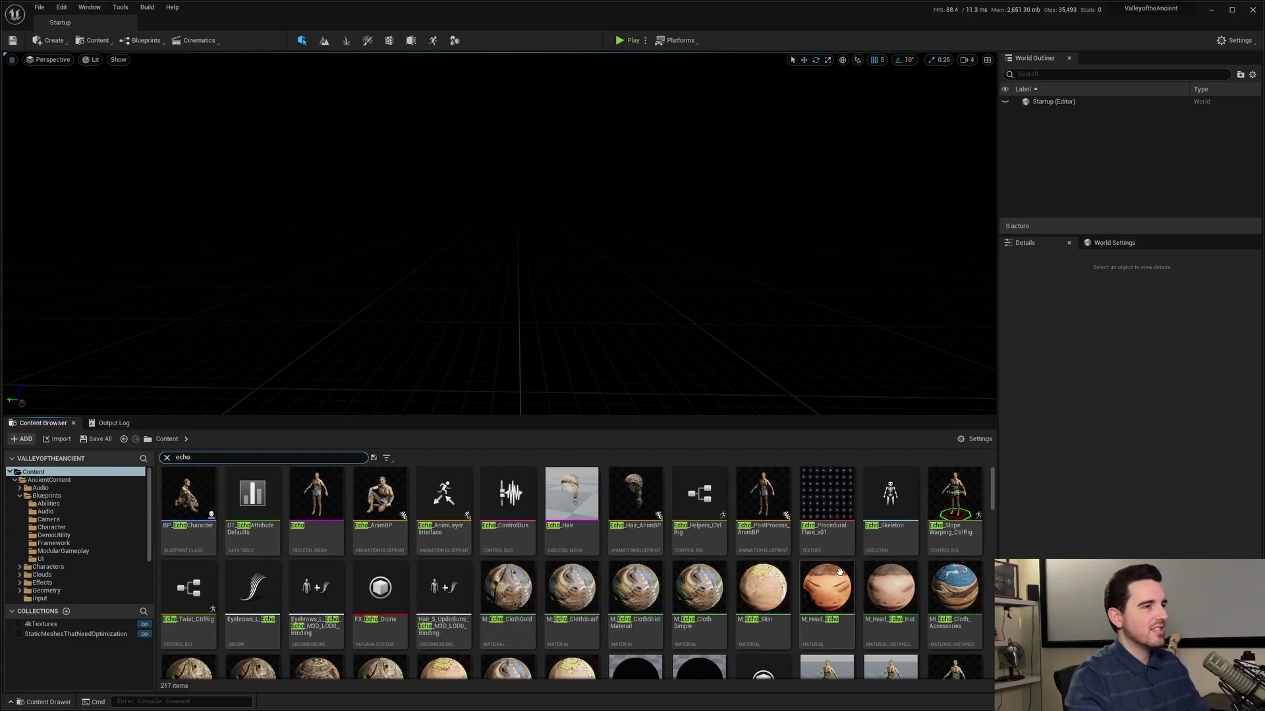
double_click(200, 456)
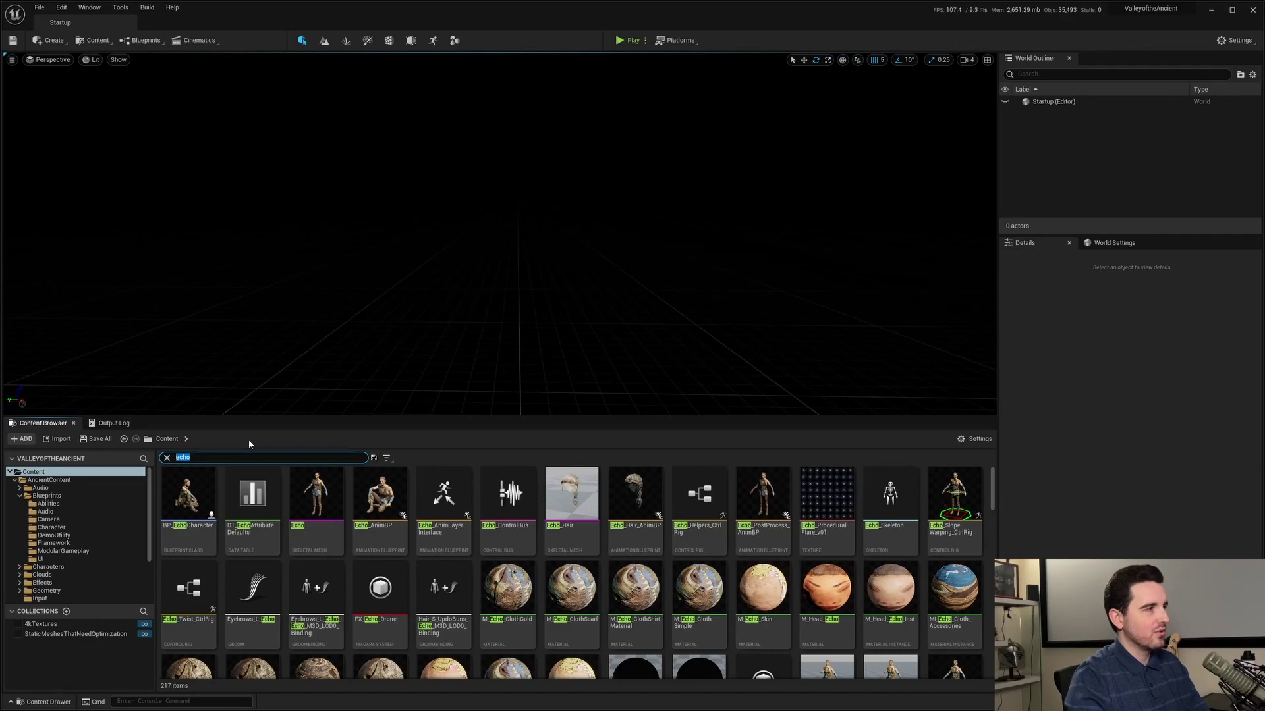
left_click(573, 520)
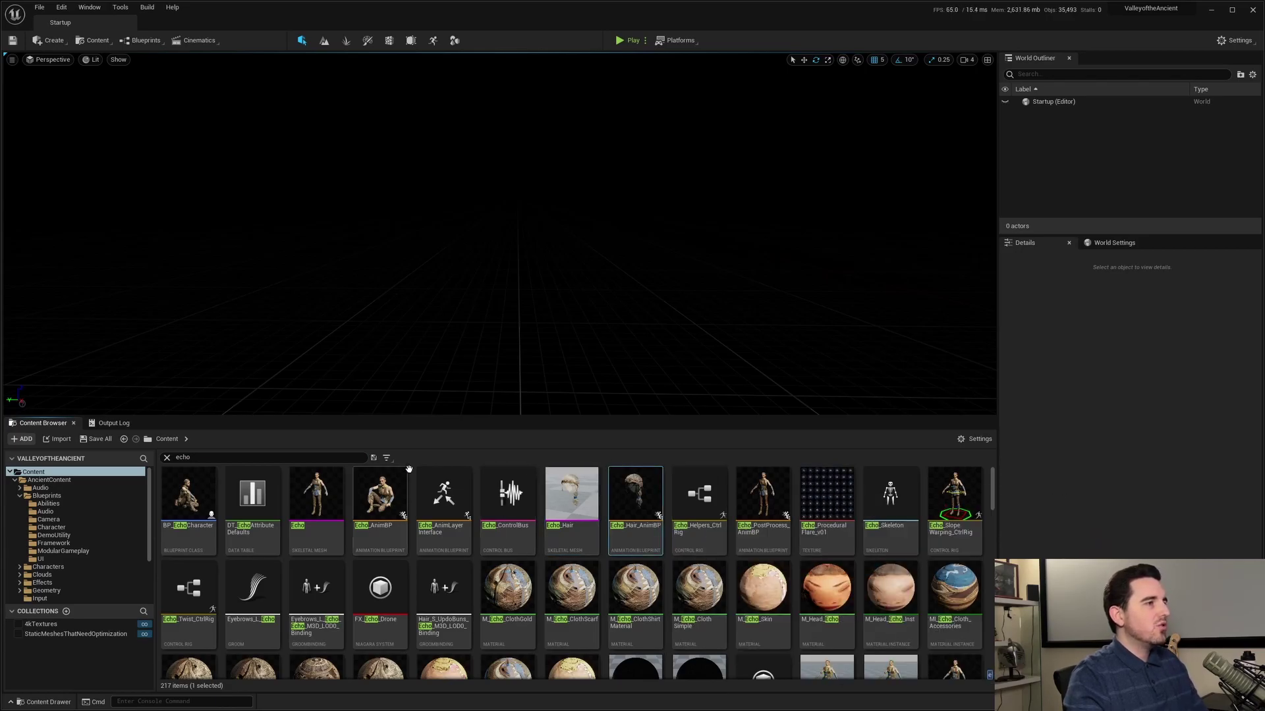
scroll(430, 522, "down", 1)
scroll(430, 522, "up", 1)
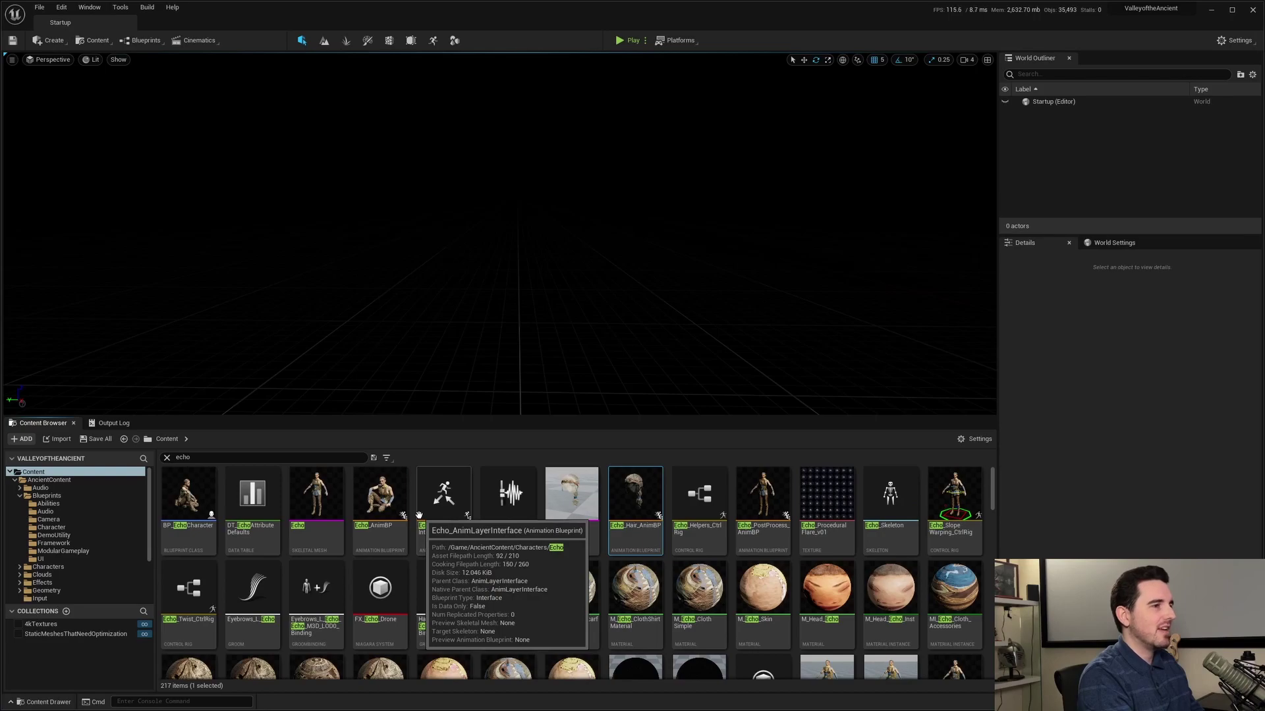
- Arrow across the Echo tiles to Echo_Skeleton and open it in the skeleton editor
key("Right")
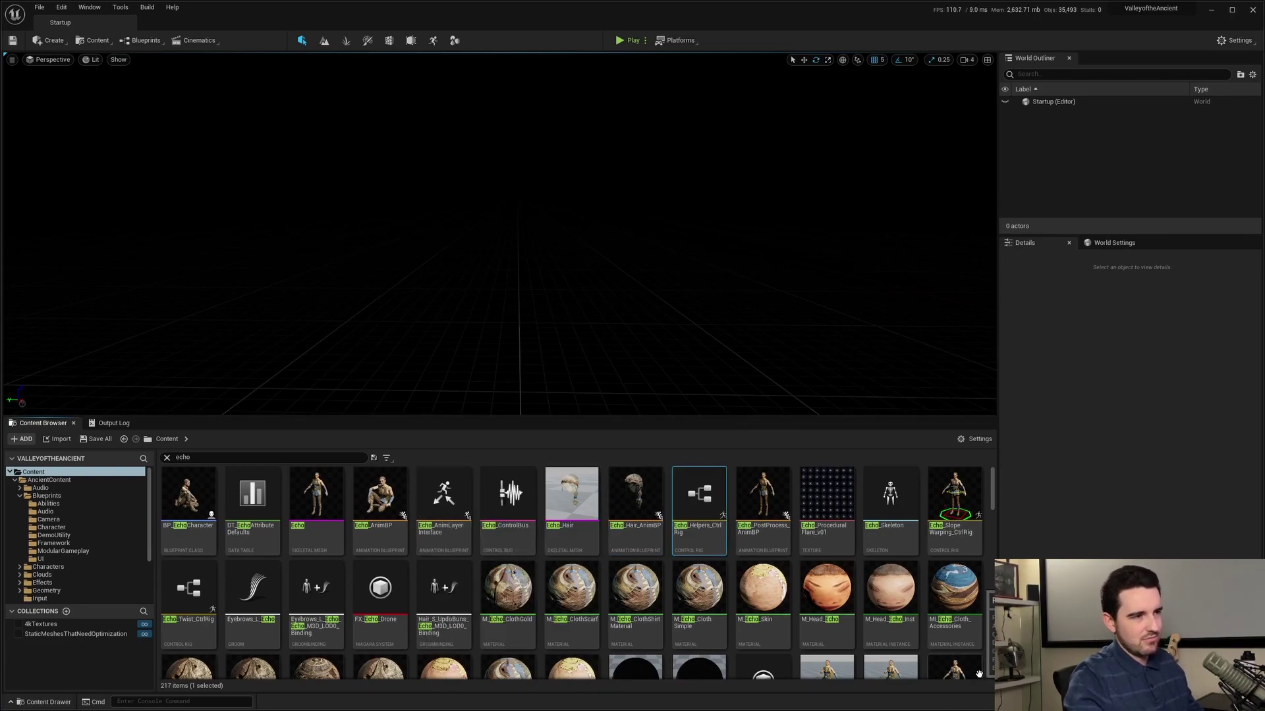
key("Right")
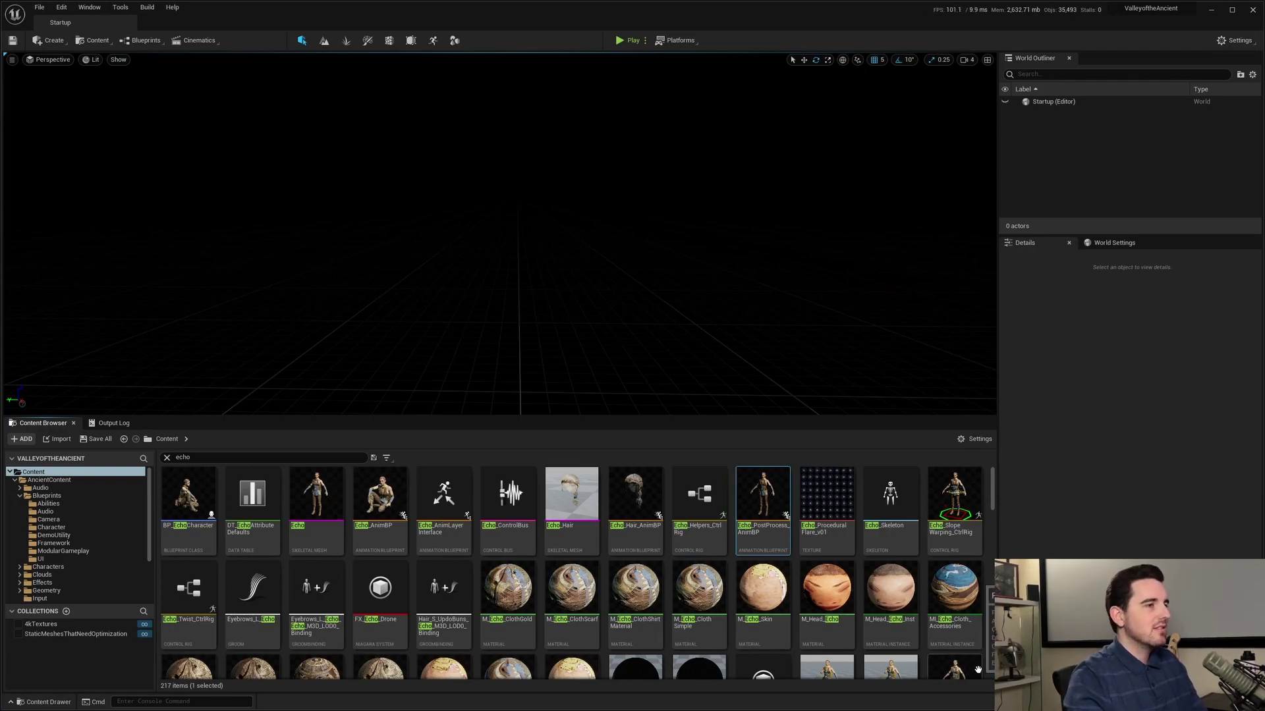
key("Right")
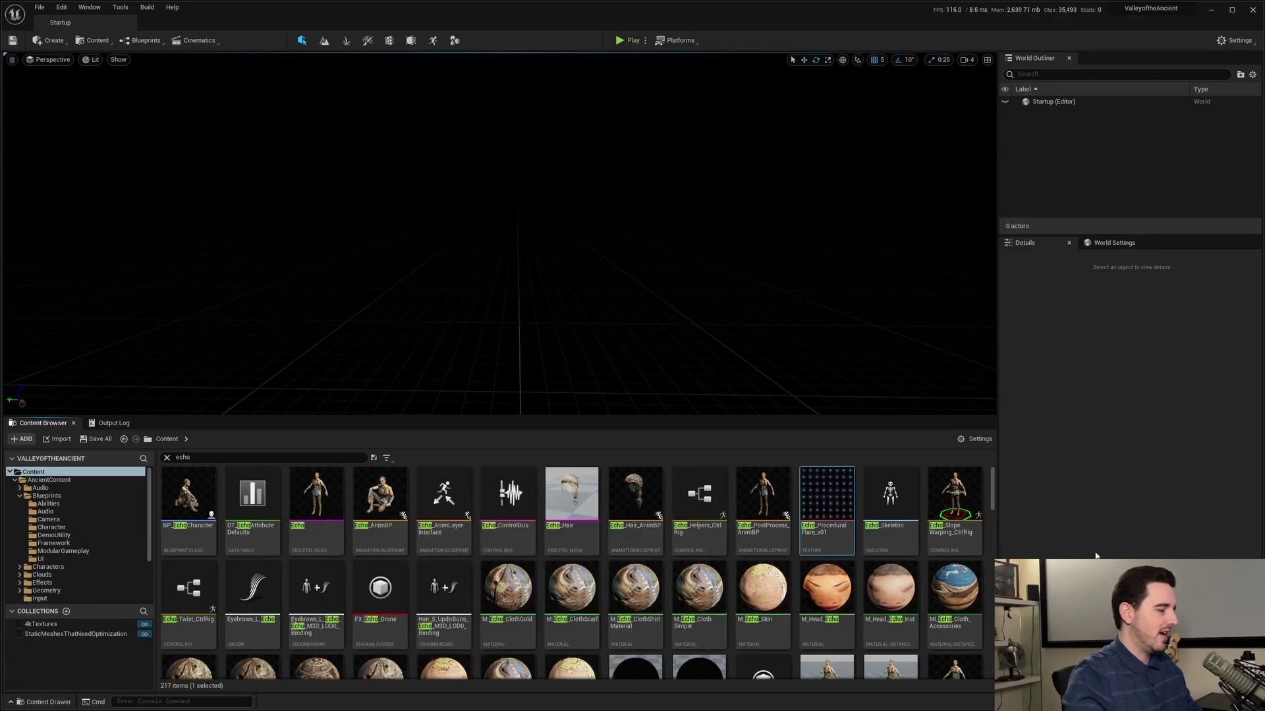
key("Right")
key("Return")
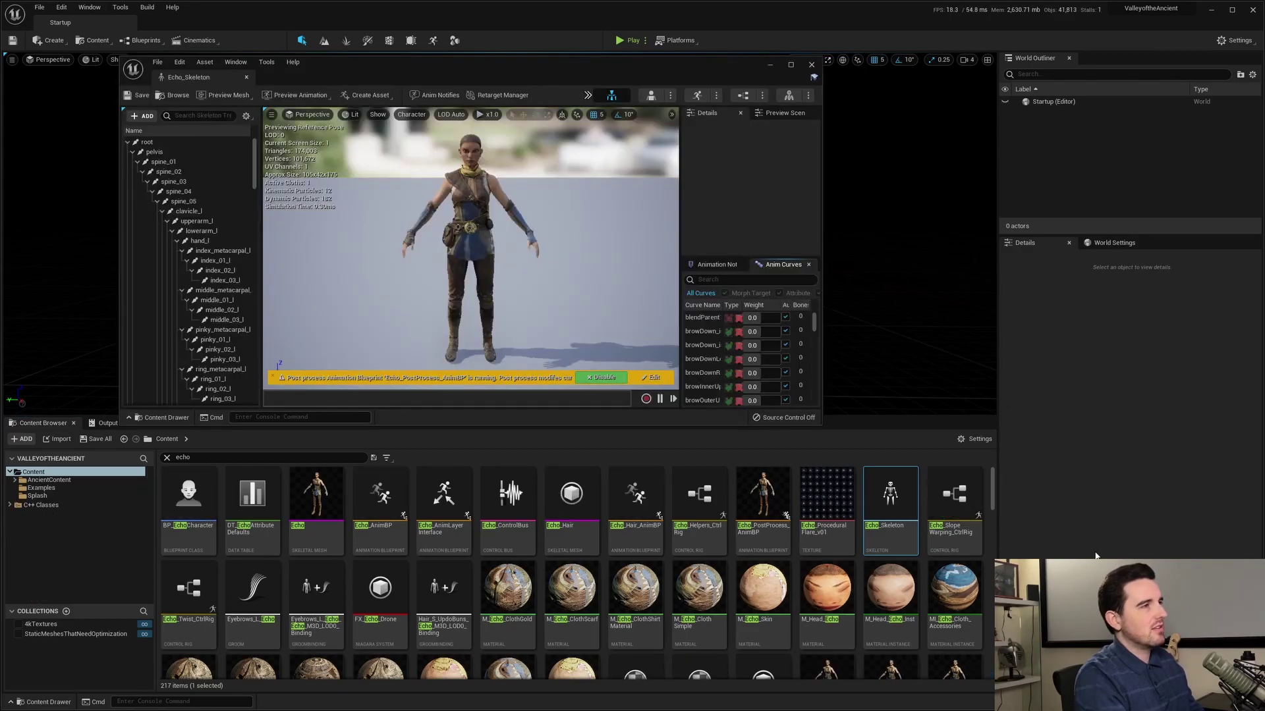
left_click(812, 65)
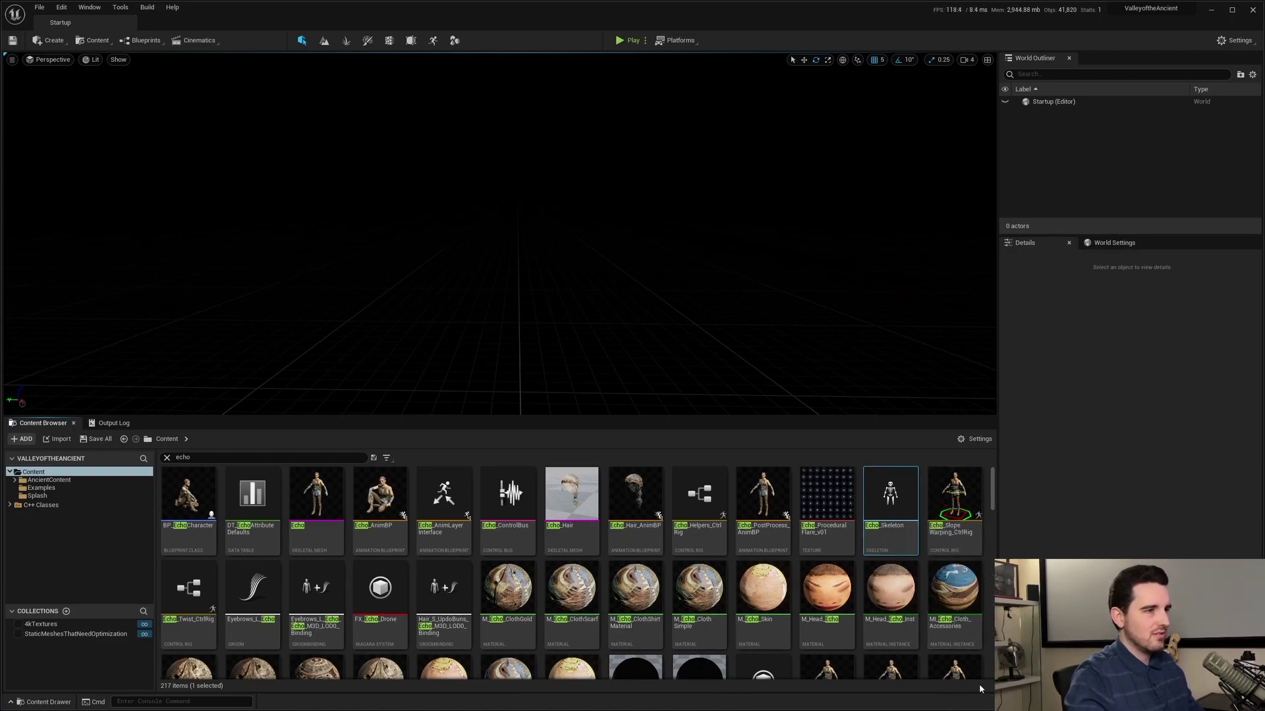
left_click(991, 674)
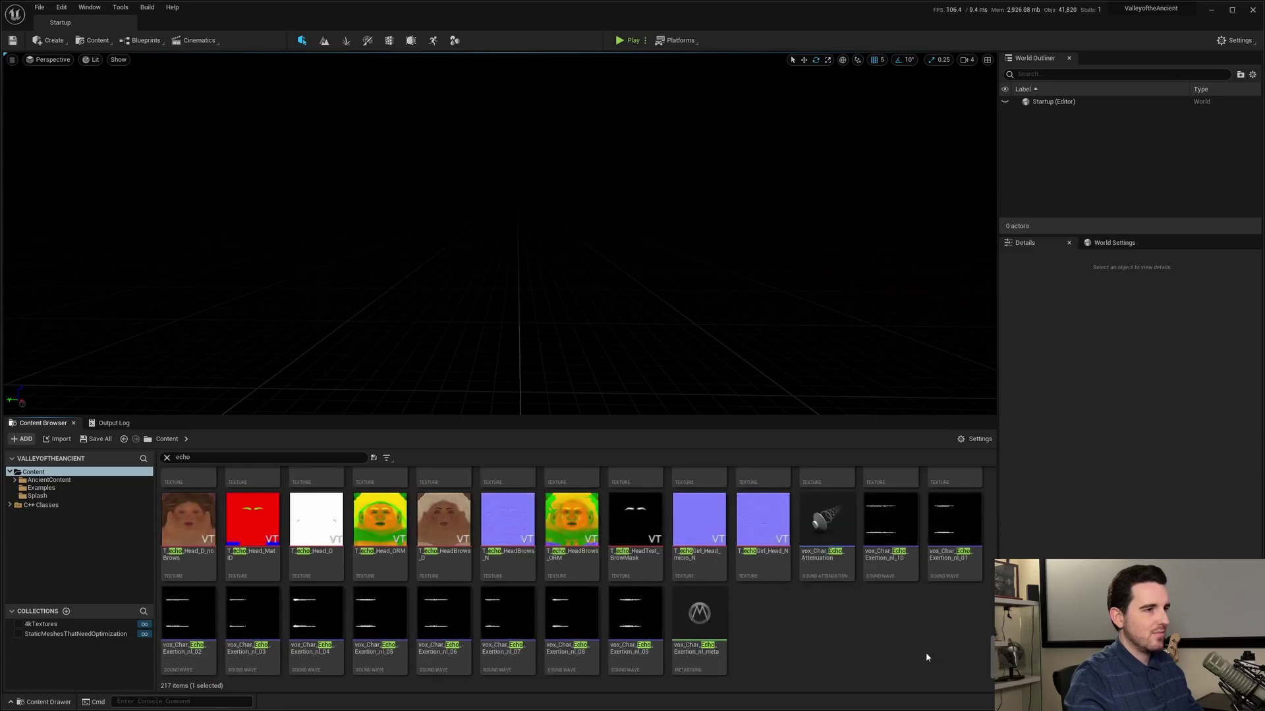
type("echo_ske")
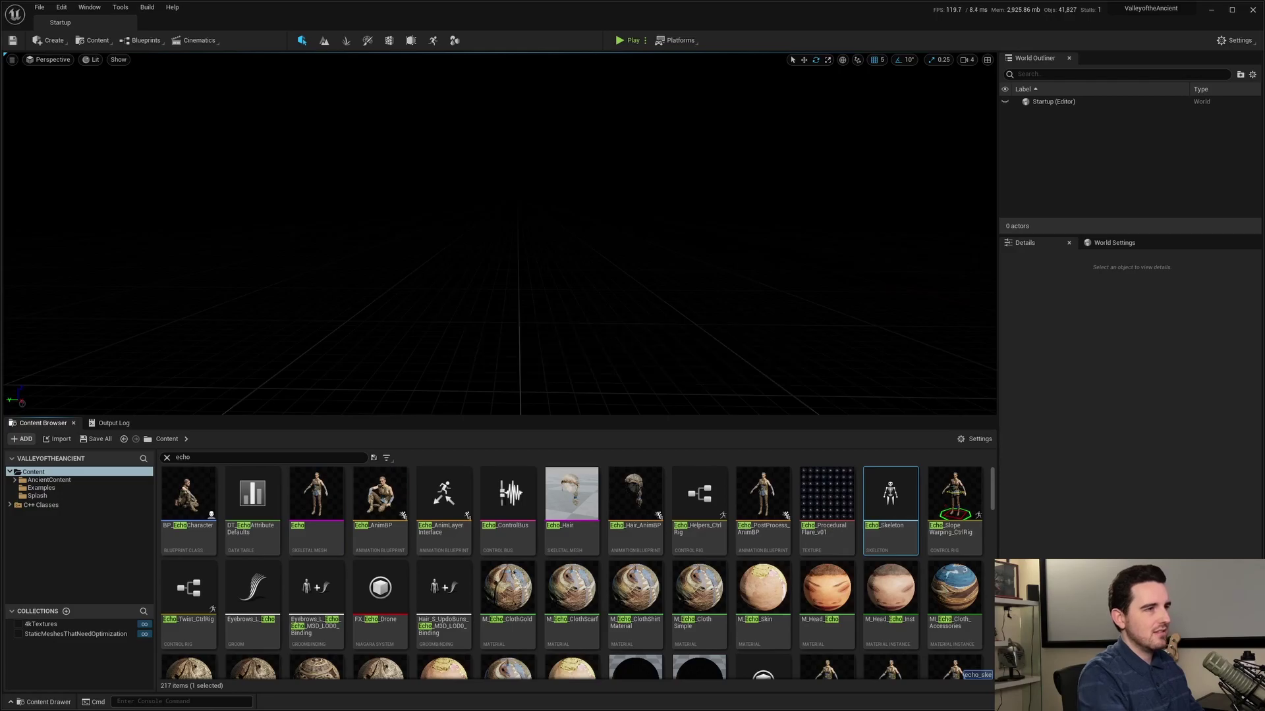
key("Return")
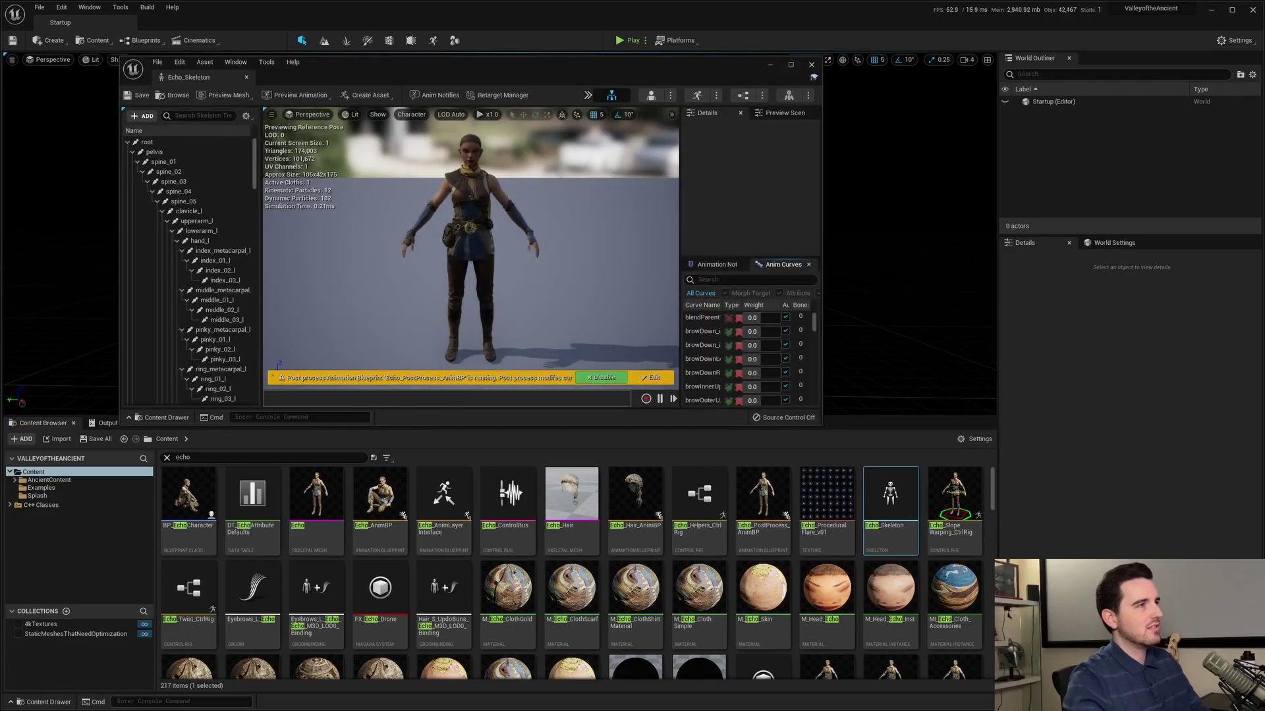